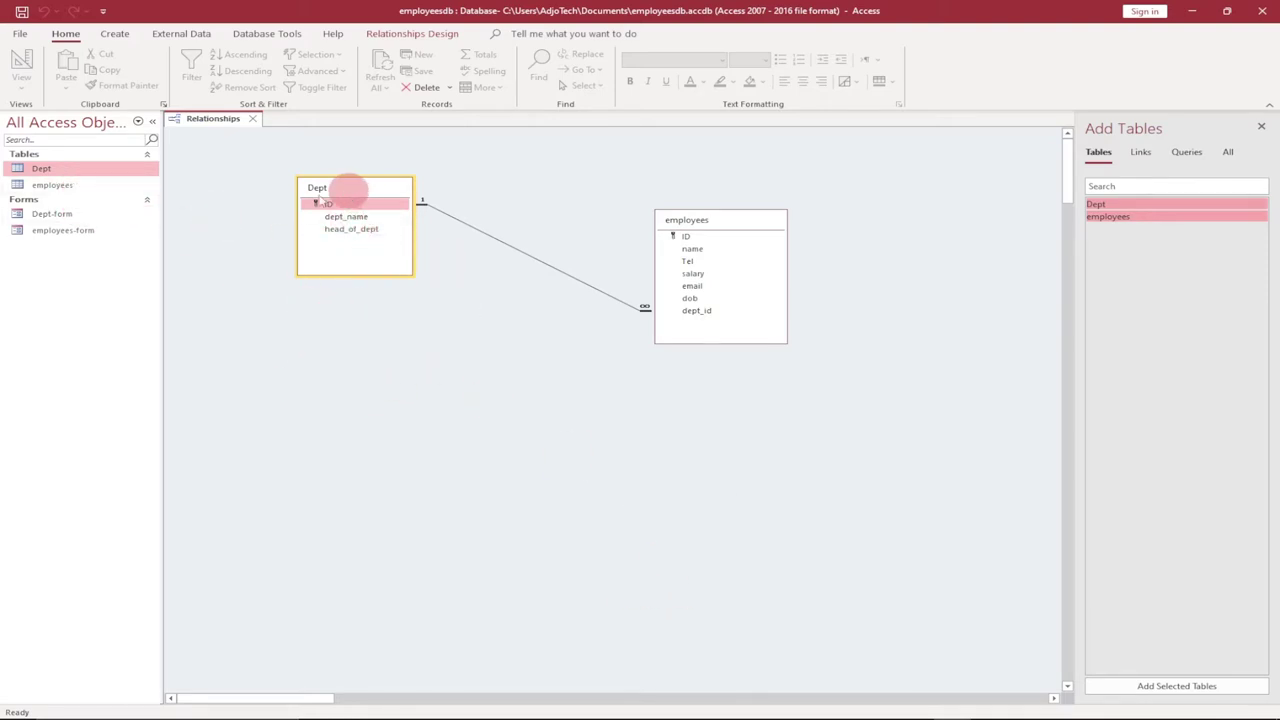
Step: Reposition the employees table in the relationship diagram, a little farther from the Dept table
drag(727, 225, 806, 243)
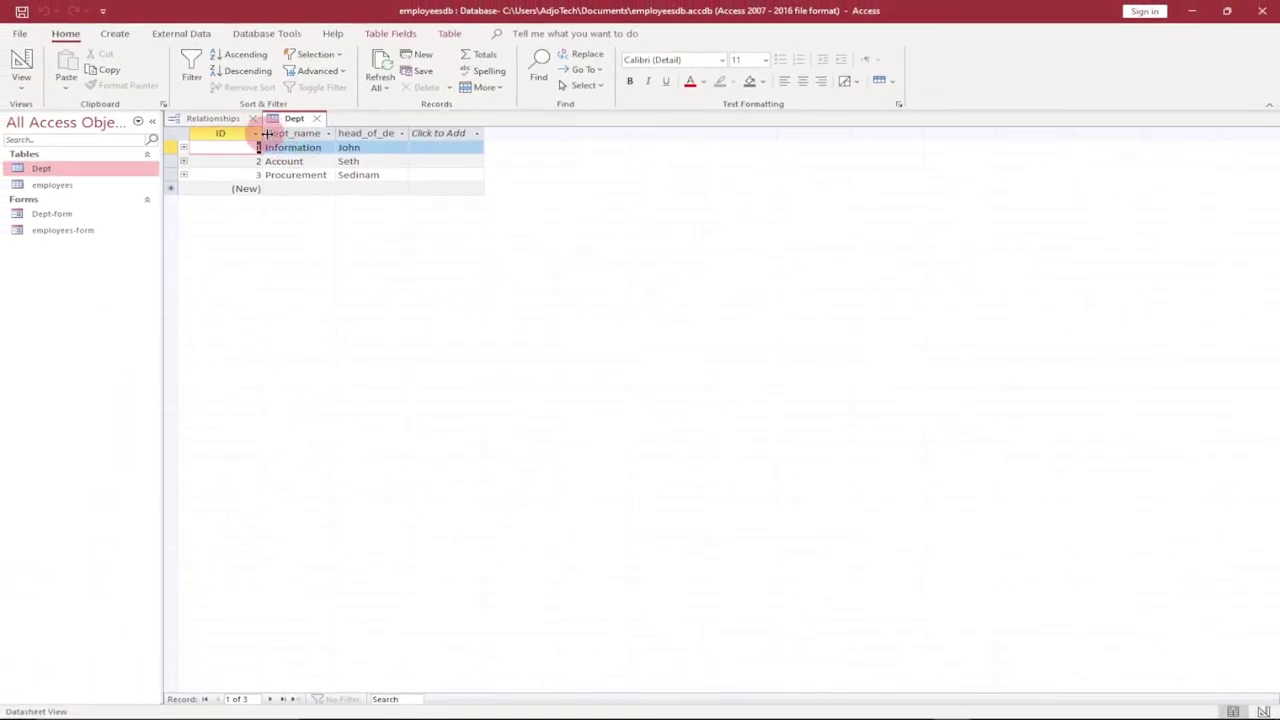
Step: Add a Safety department record to the Dept table and fill in its head of department's name
click(291, 187)
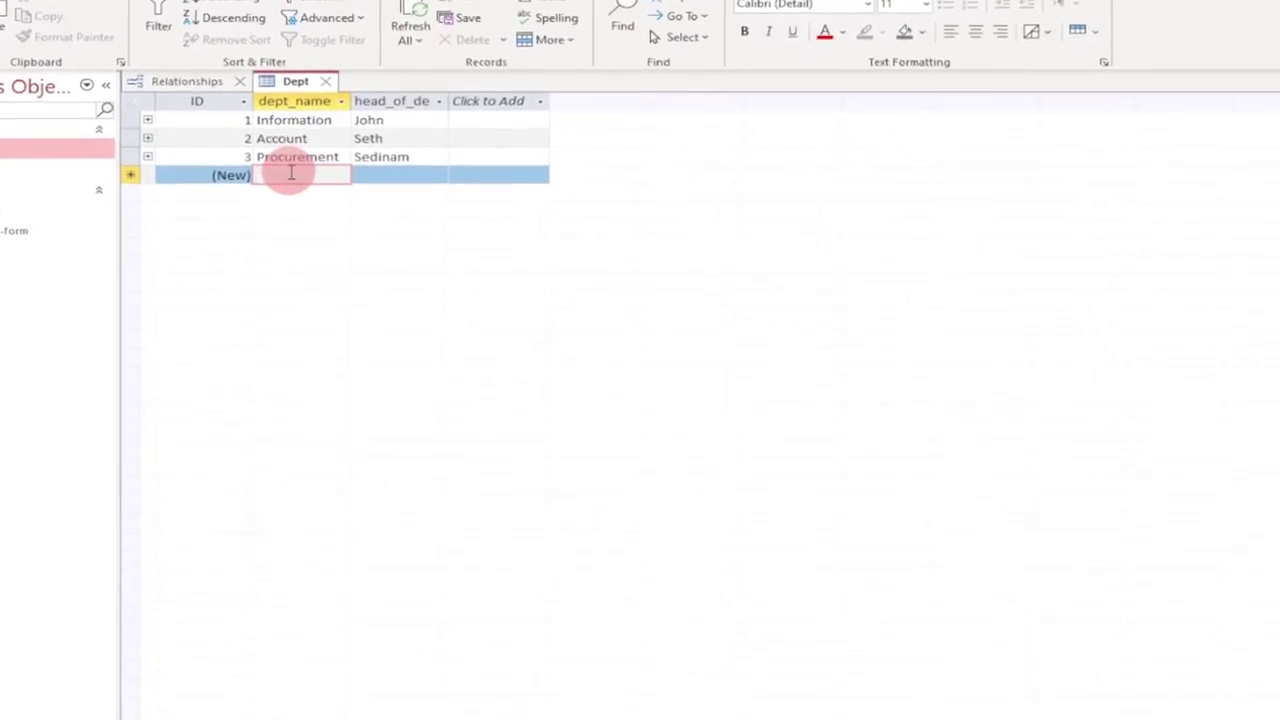
text(Safety)
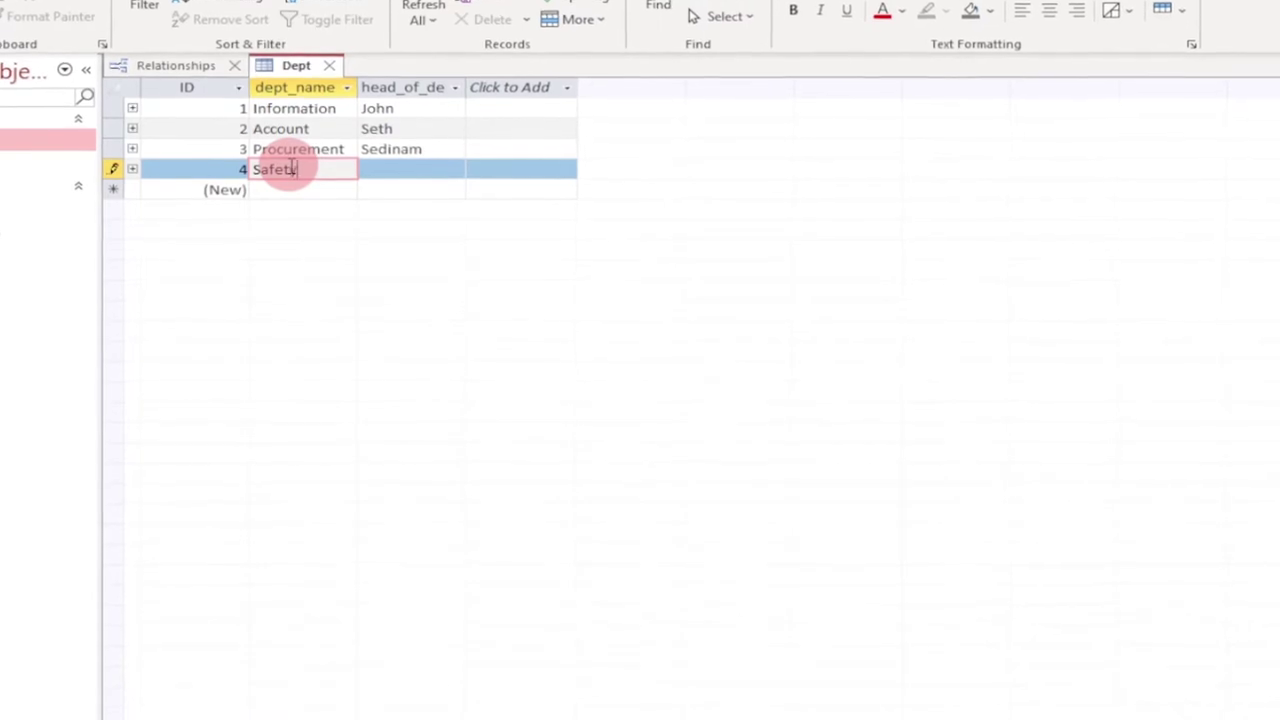
key(Tab)
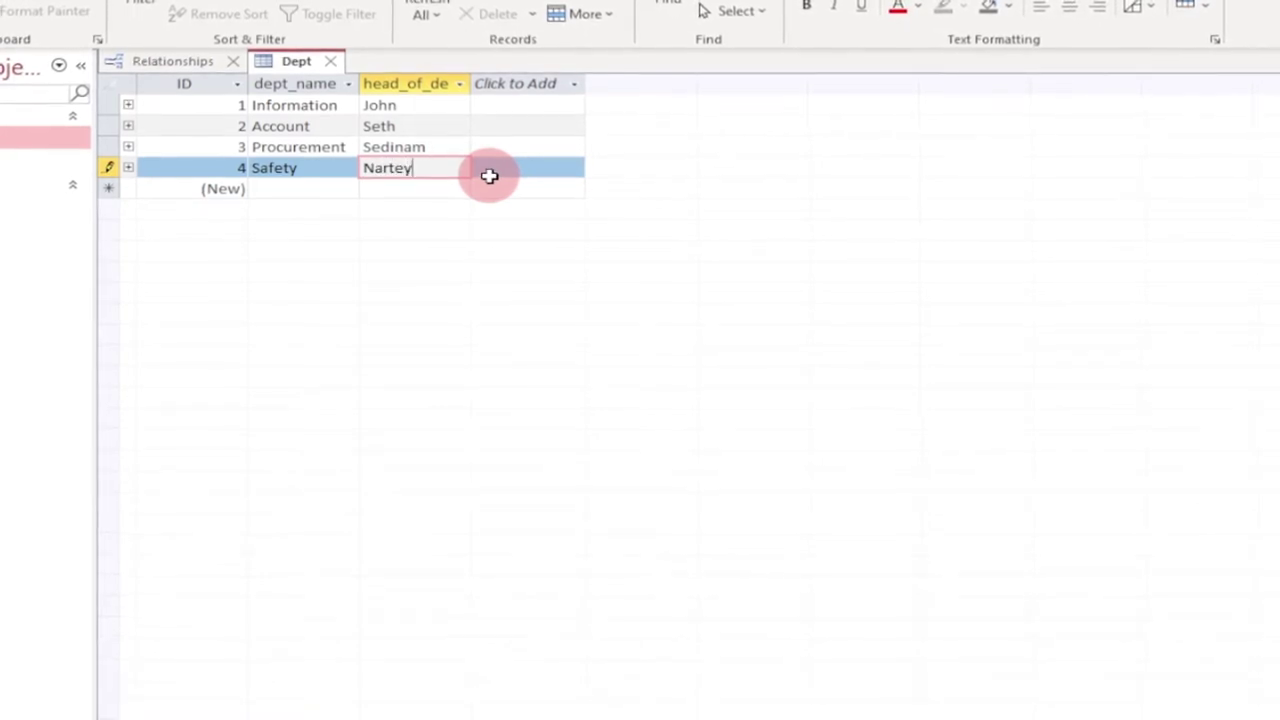
key(Tab)
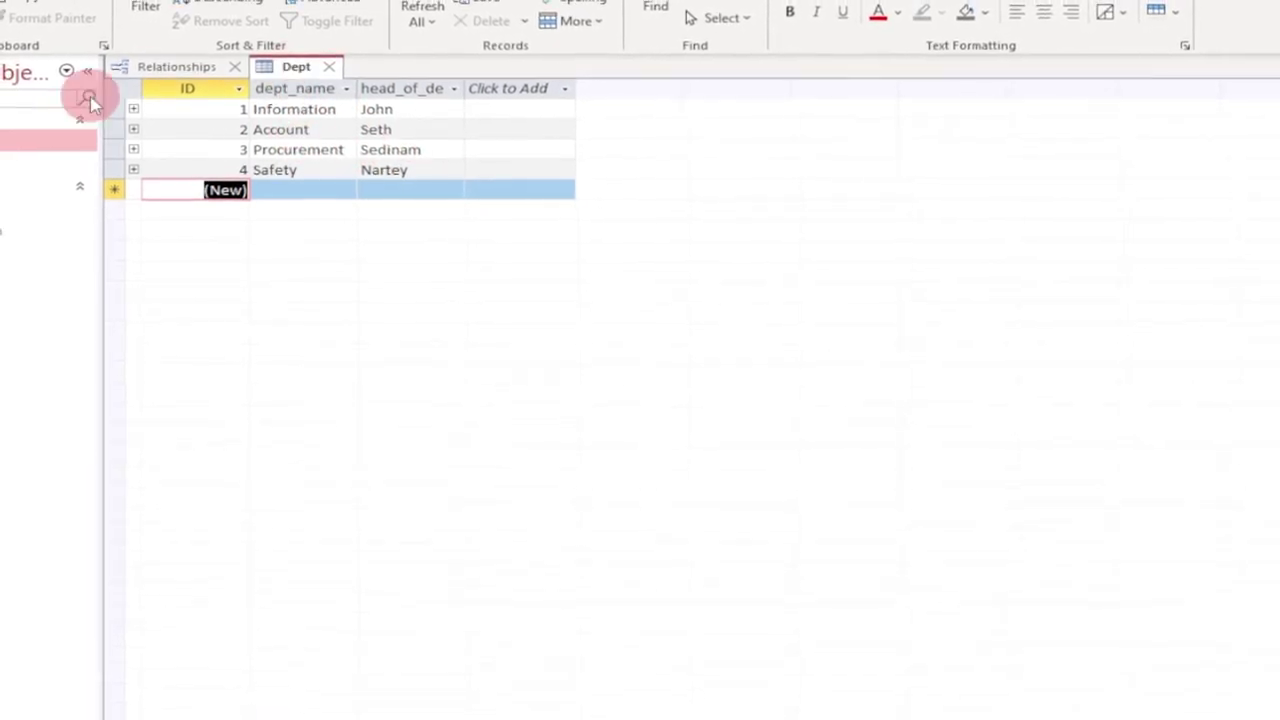
click(186, 120)
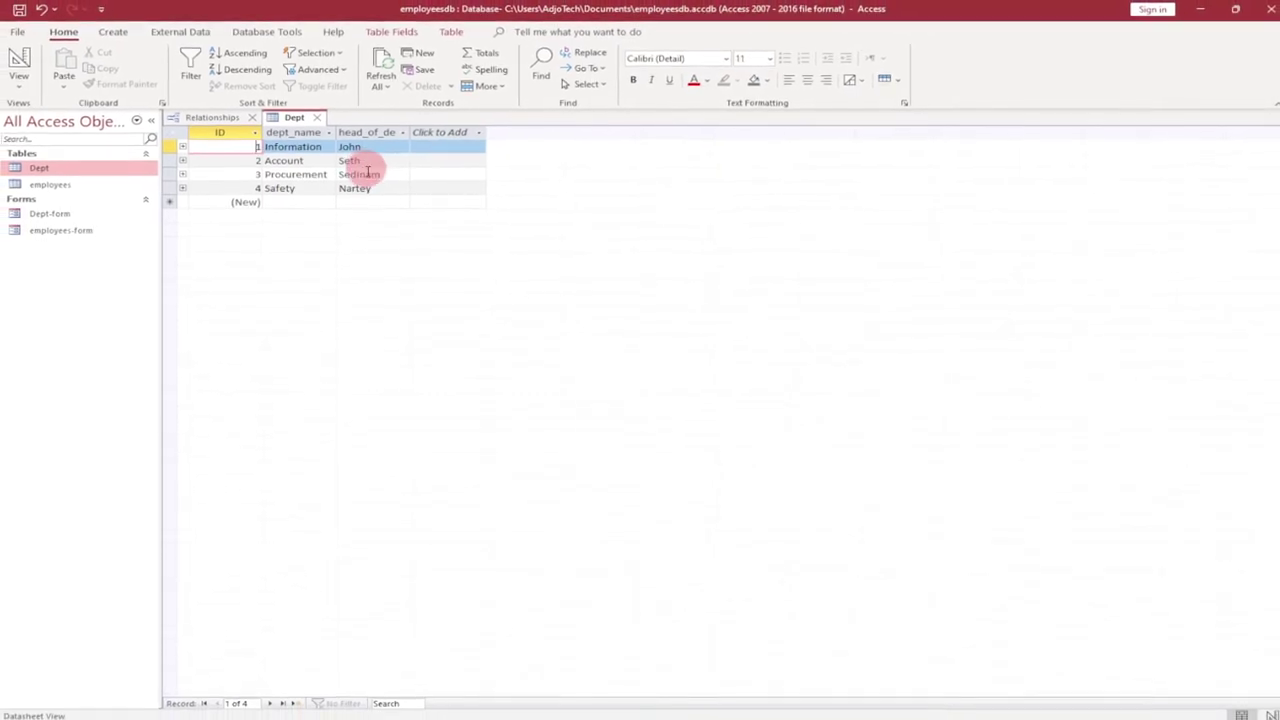
Step: Start a new record in the employees table with the employee's name and phone number
double_click(75, 187)
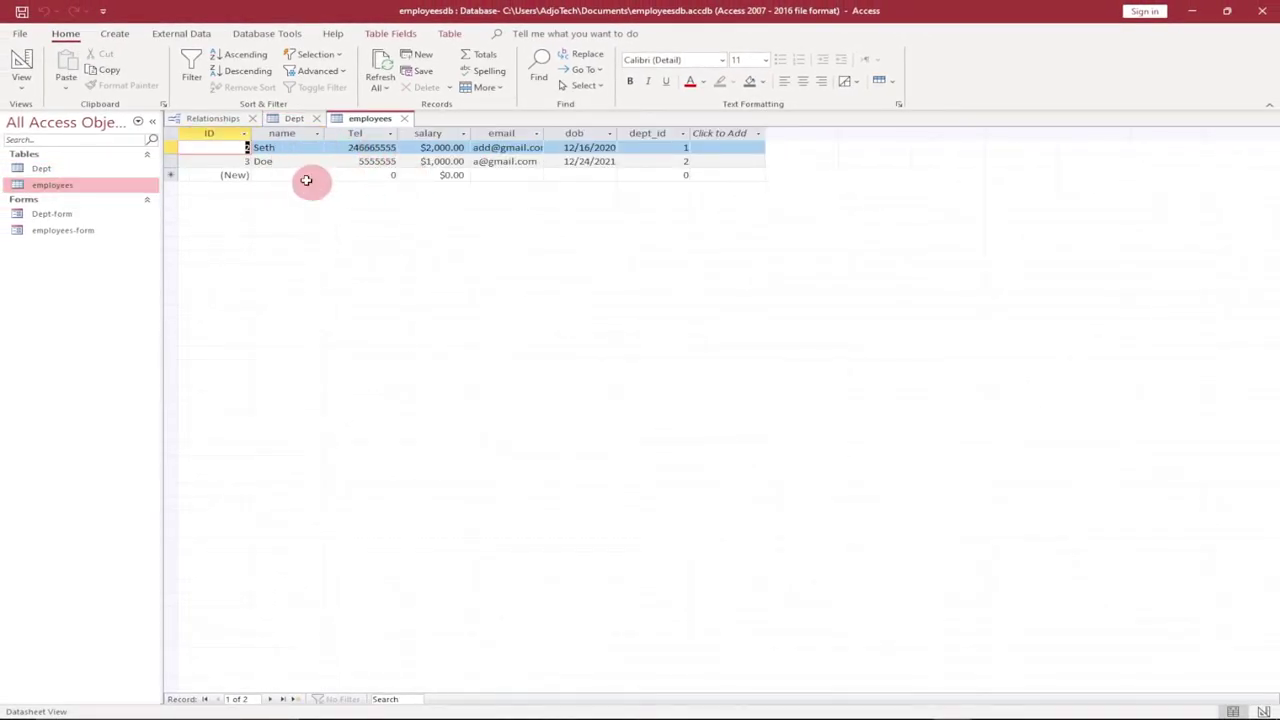
click(277, 175)
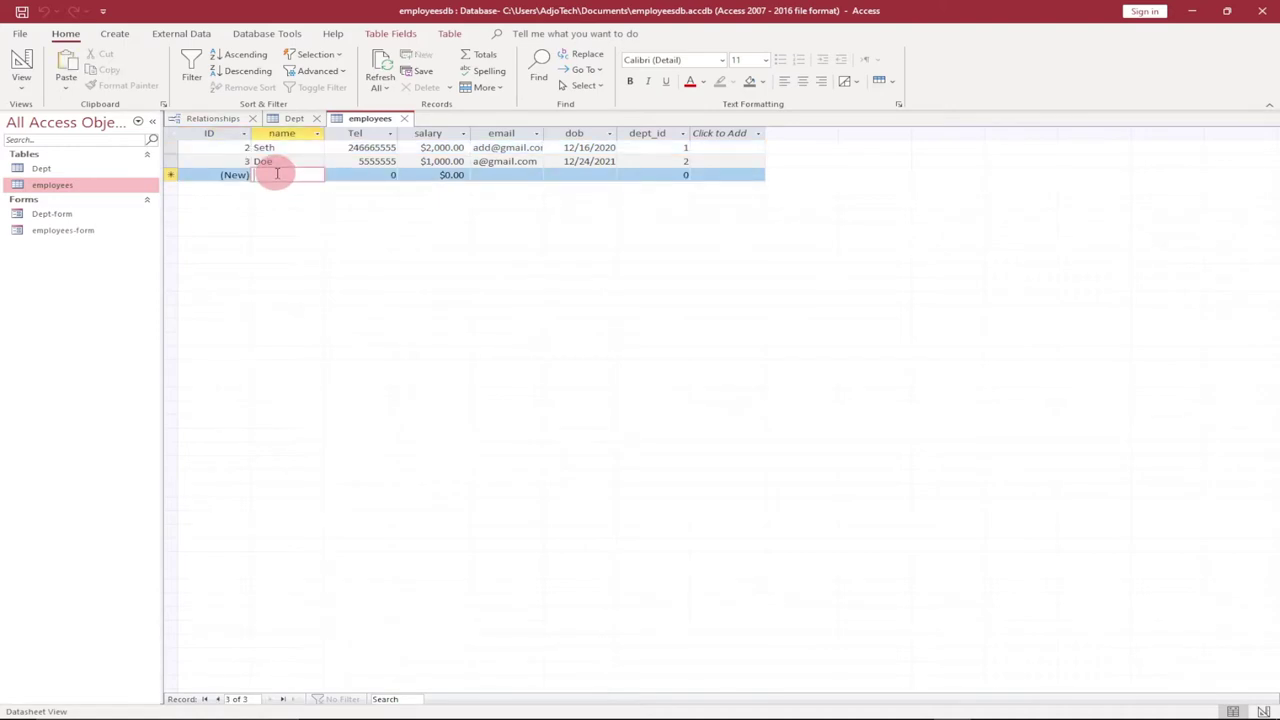
text(fri)
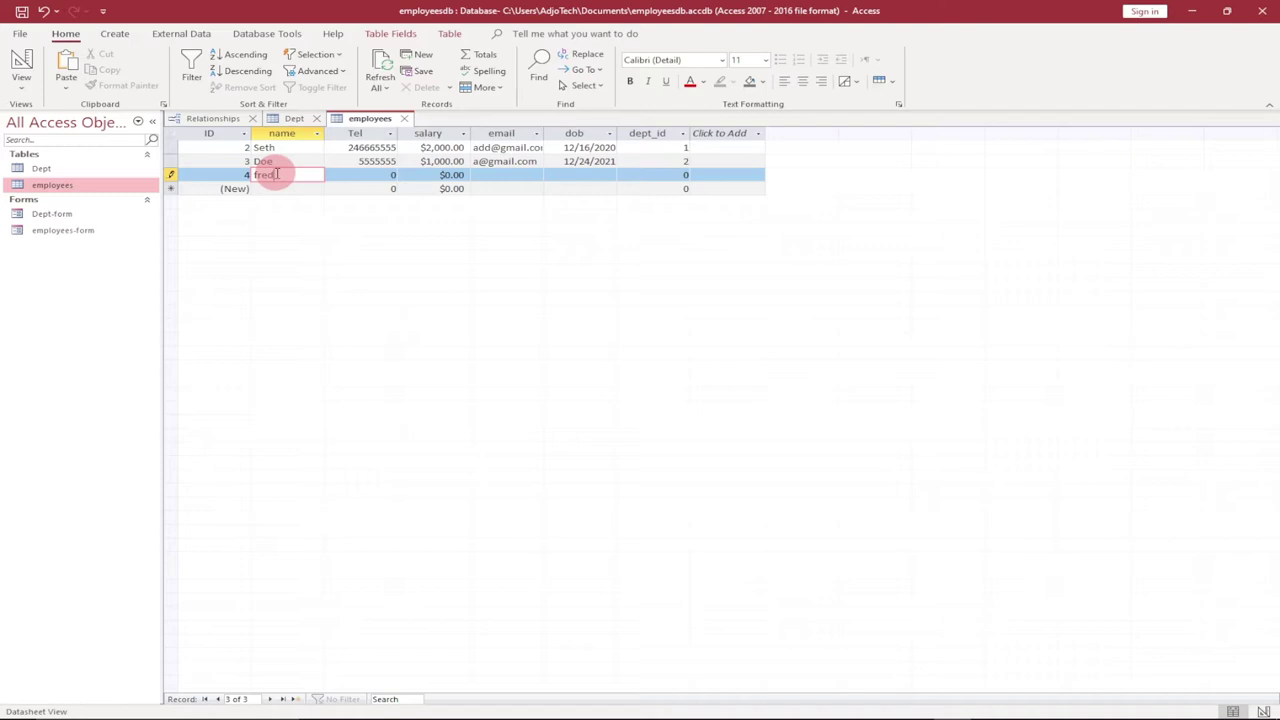
key(Tab)
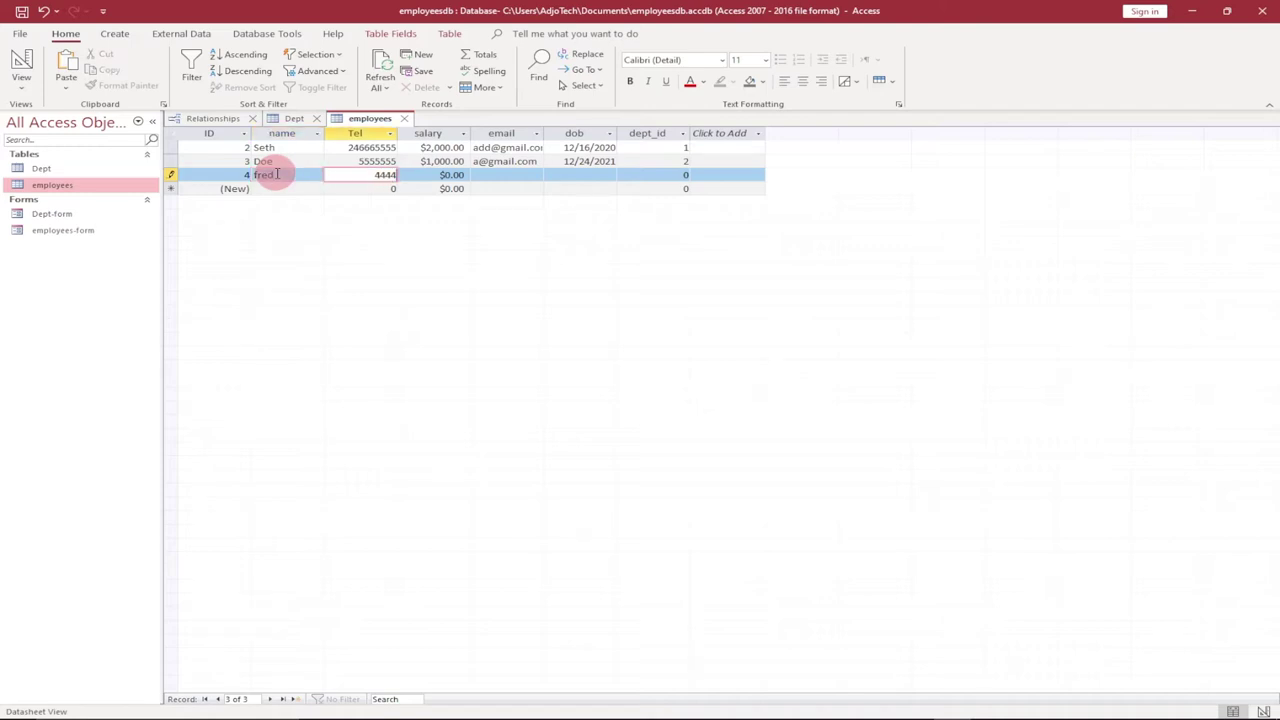
Step: Set the new employee's salary to $50,000.00 and fill in the e-mail address and date of birth
key(Tab)
click(460, 177)
drag(462, 177, 445, 176)
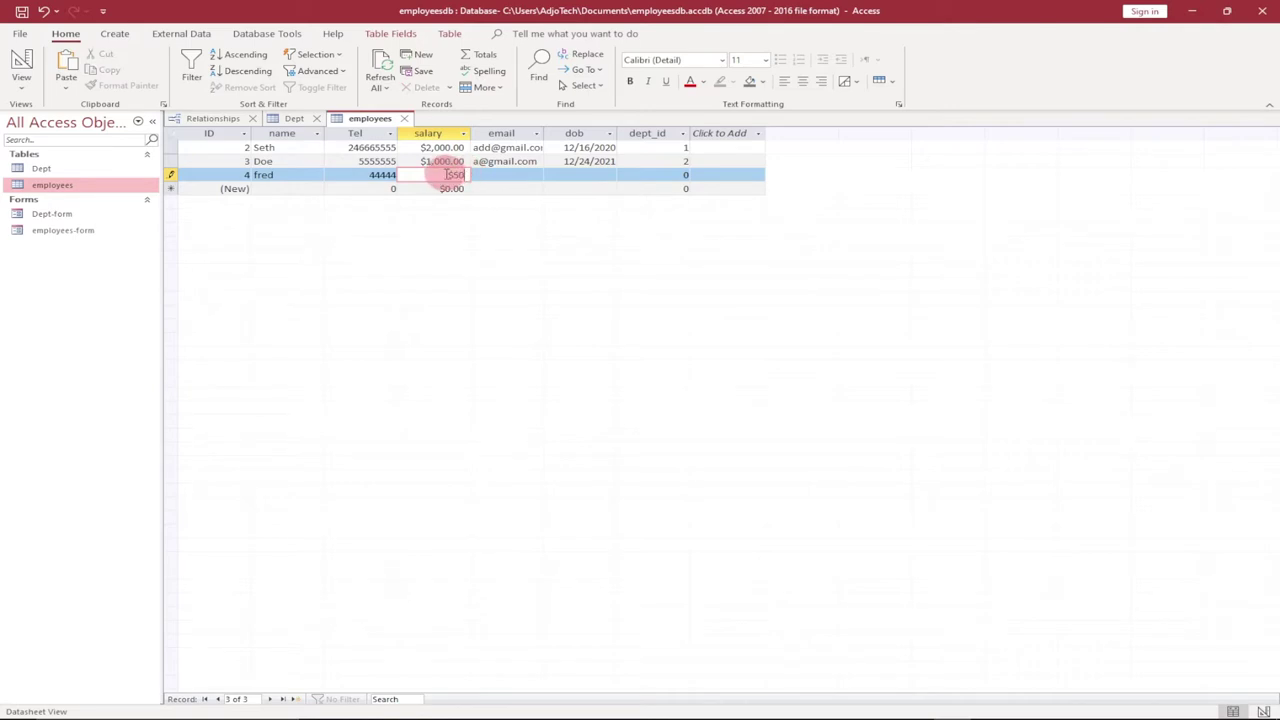
key(Tab)
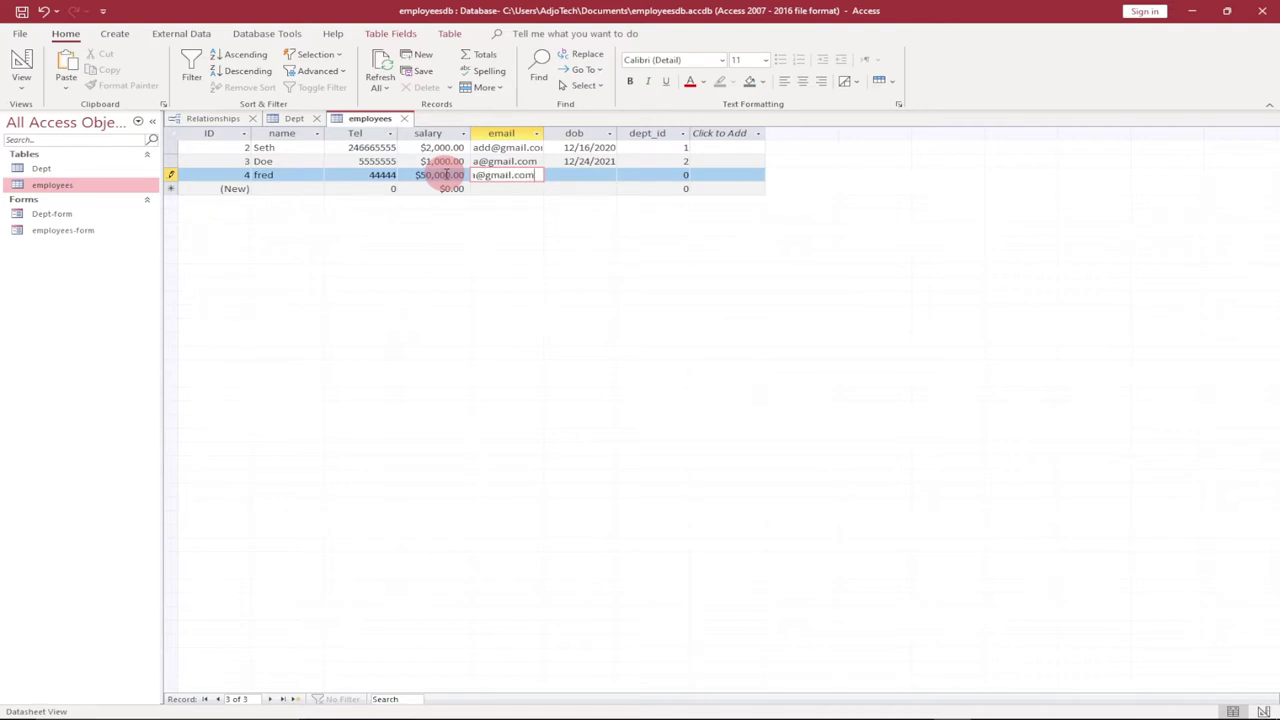
key(Tab)
click(624, 175)
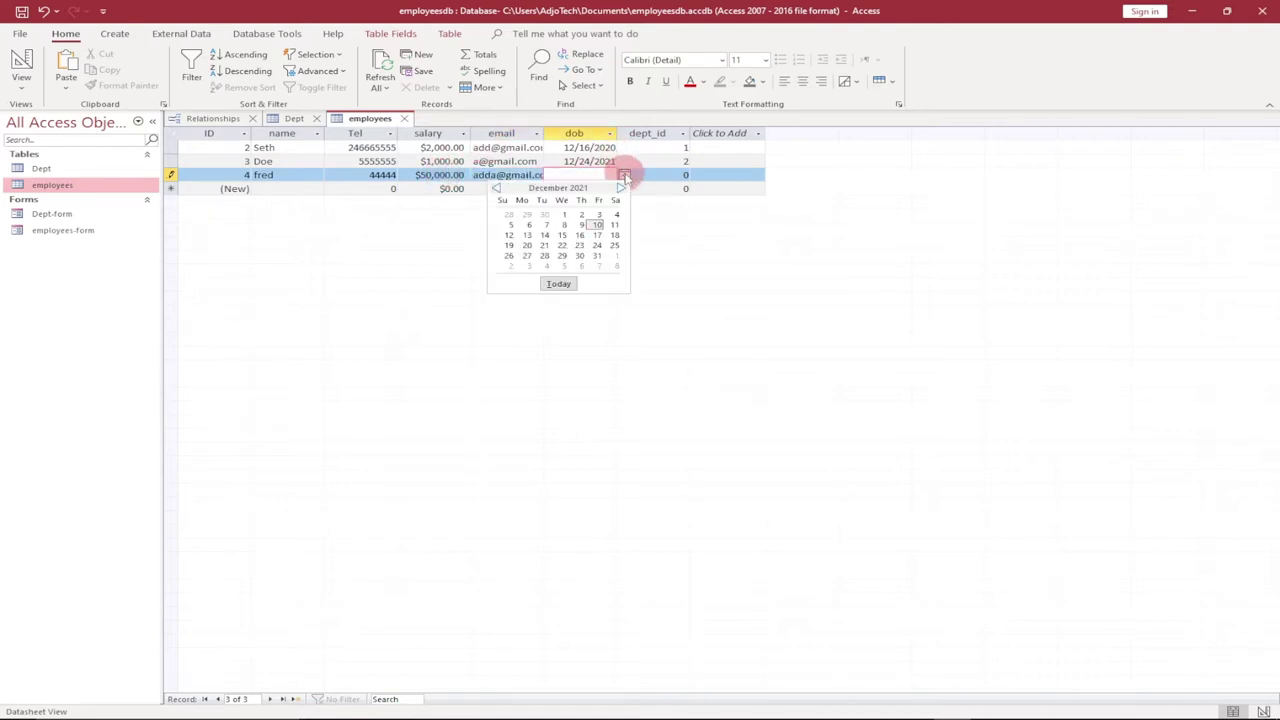
click(562, 245)
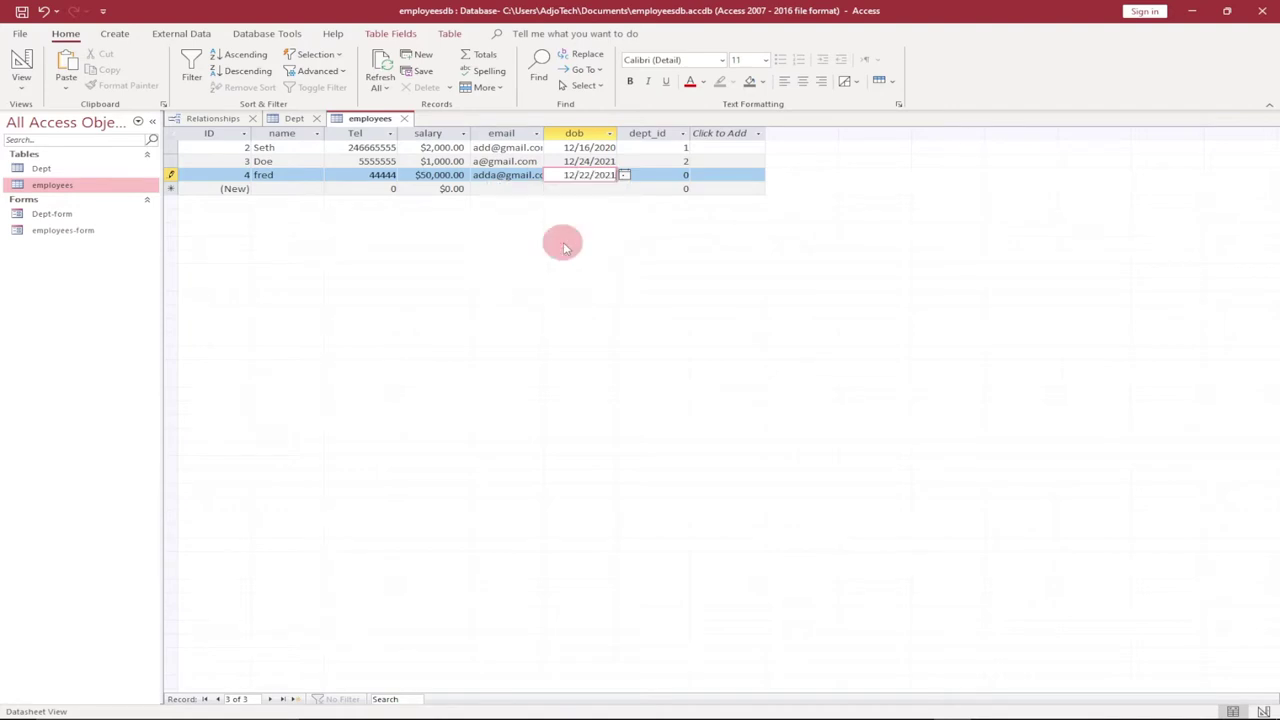
Step: Check the department IDs in the Dept table and set the new employee's dept_id to 3
click(665, 175)
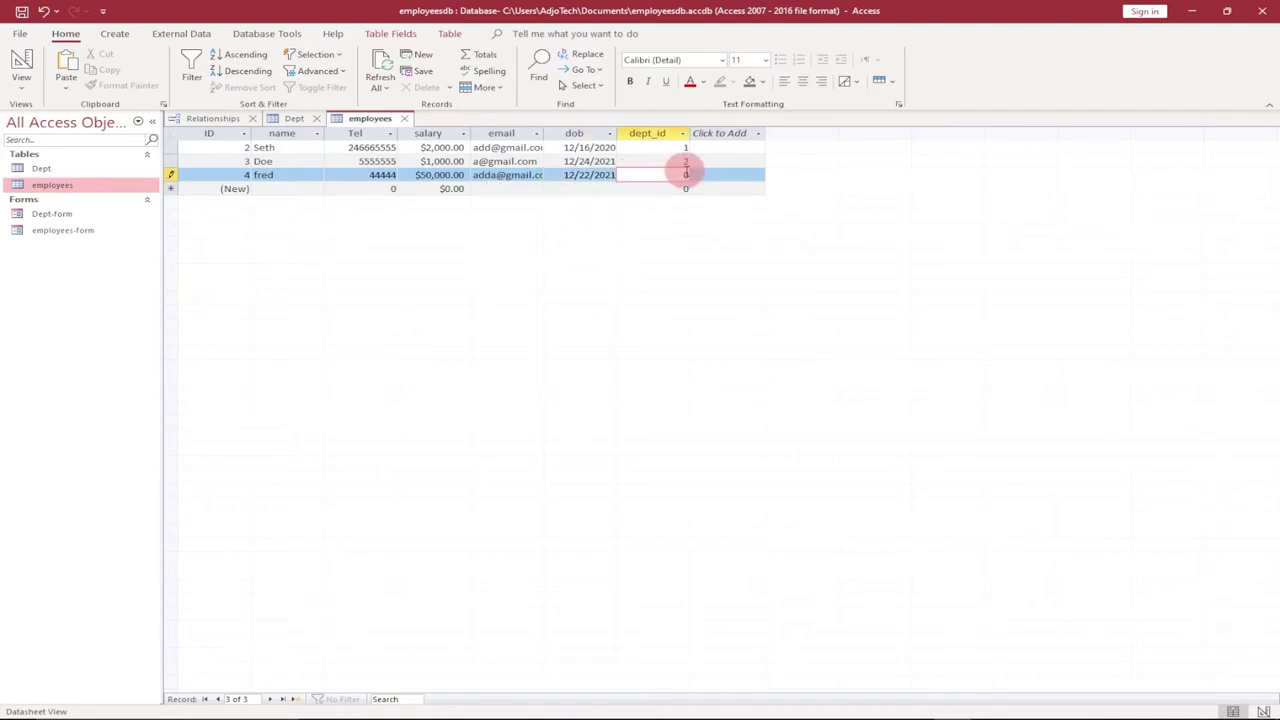
click(45, 168)
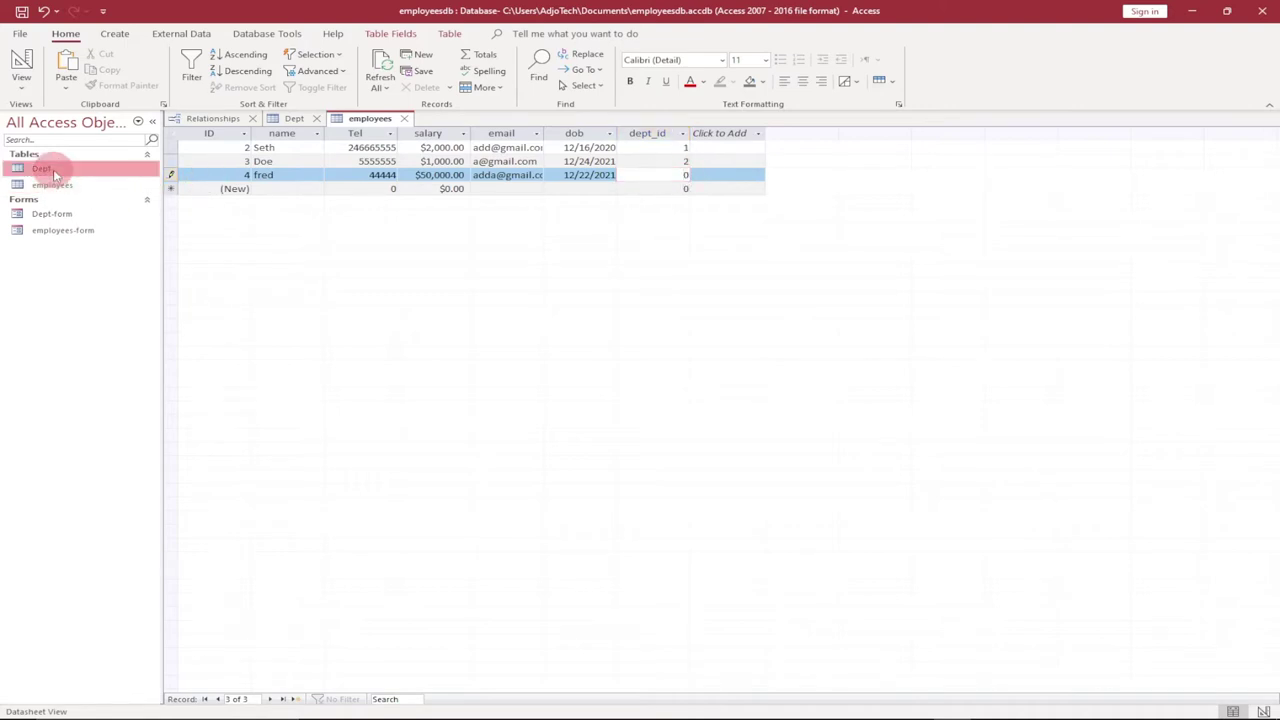
click(55, 173)
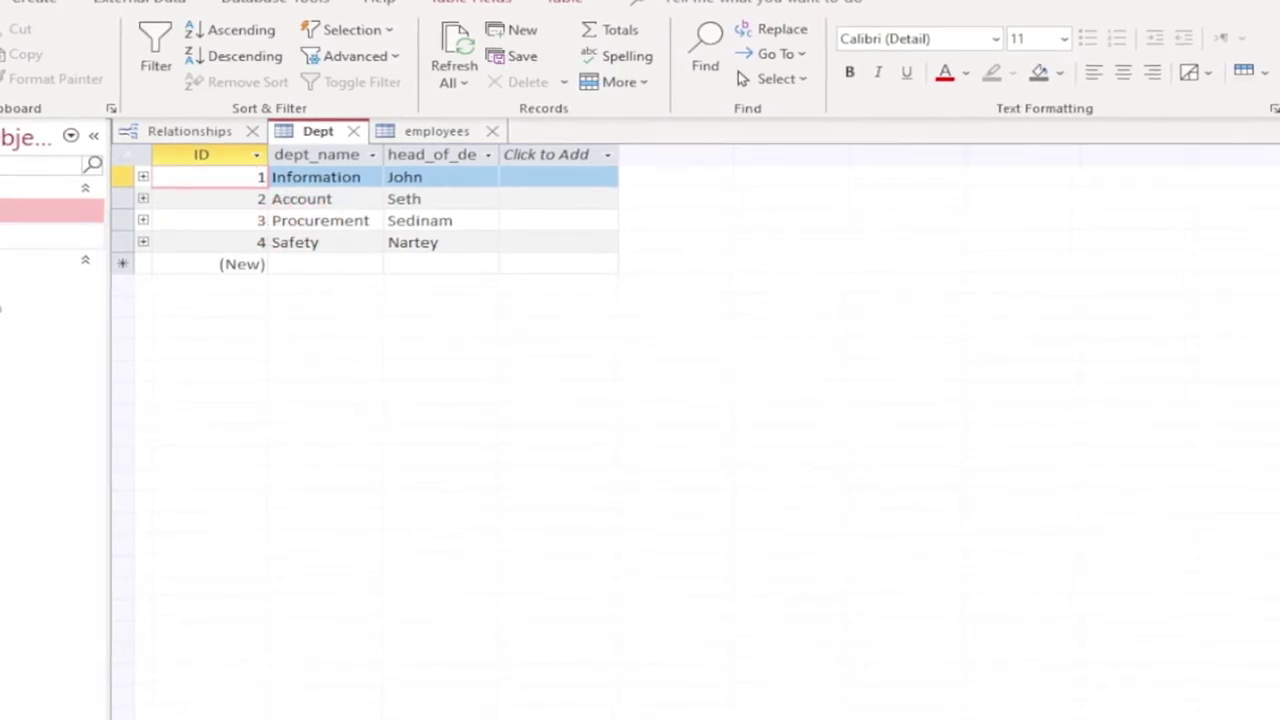
click(435, 131)
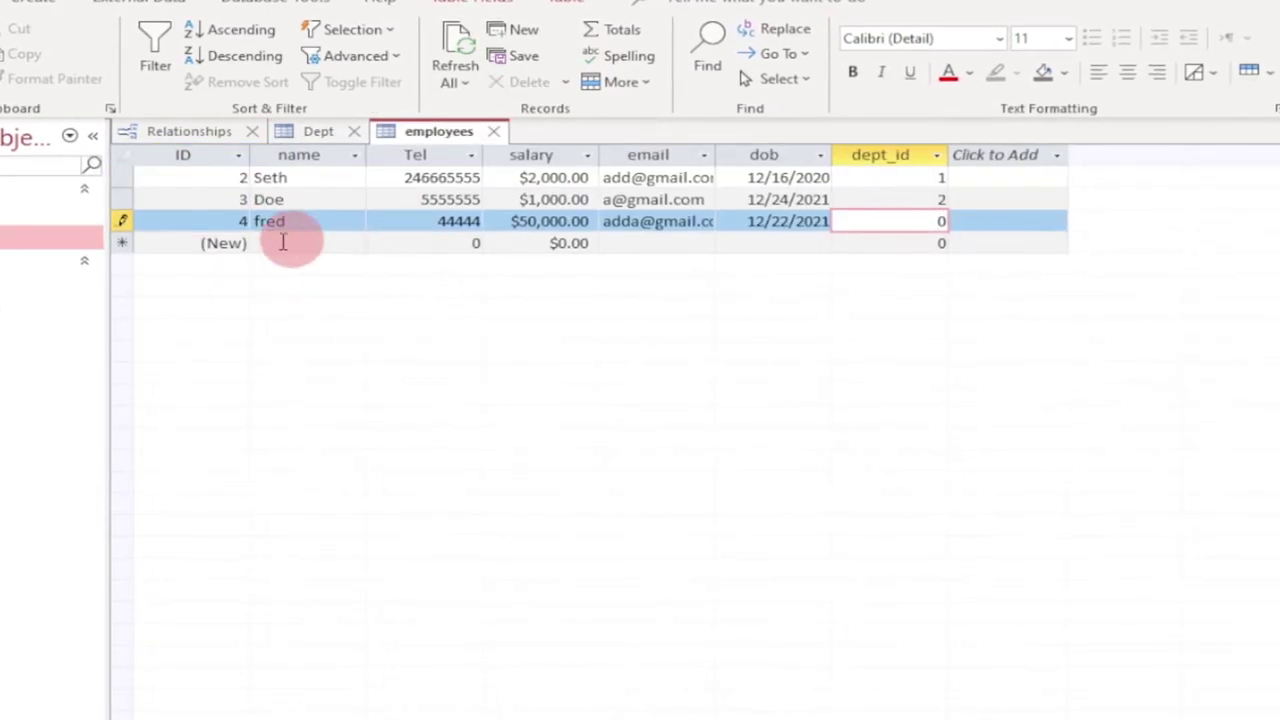
click(950, 221)
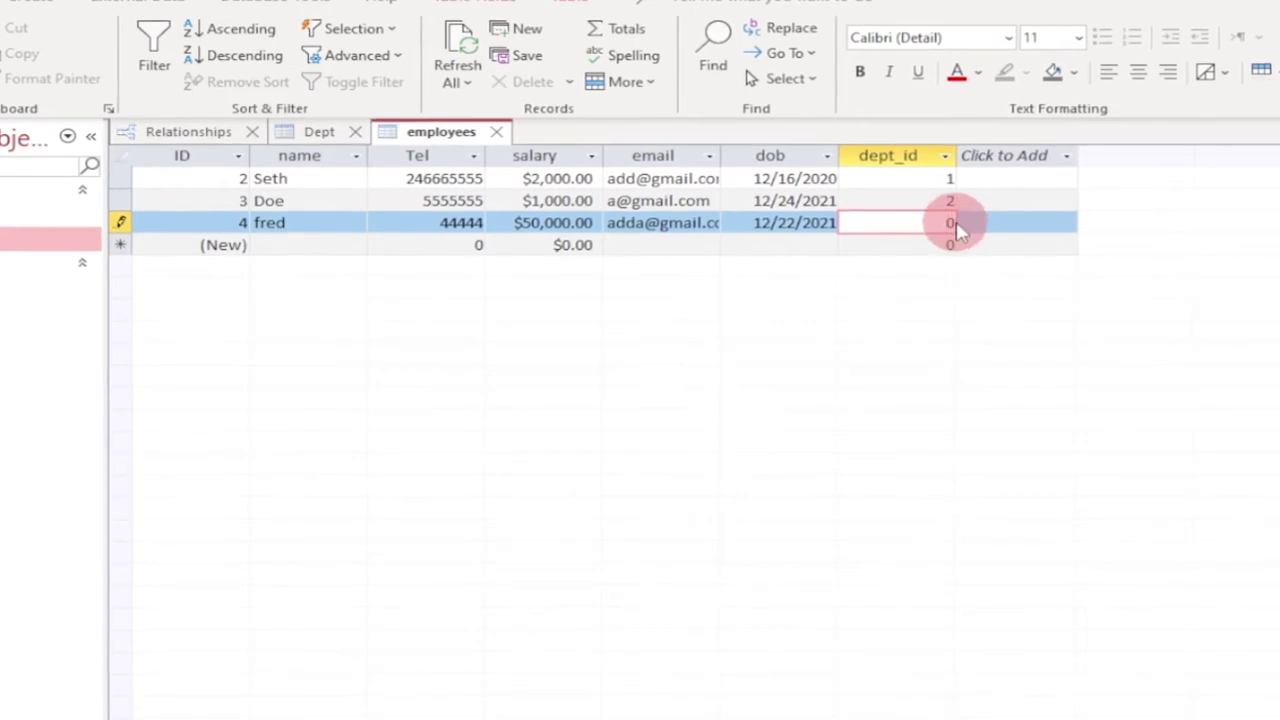
click(948, 245)
click(1193, 505)
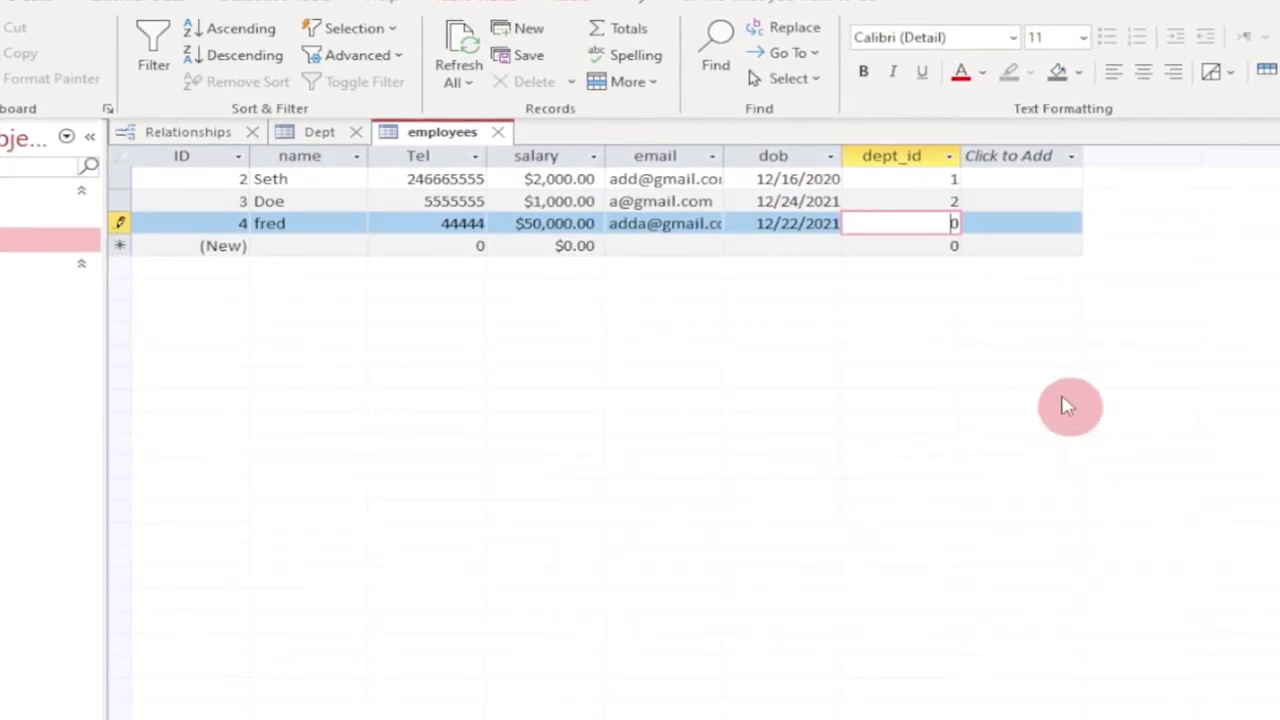
key(BackSpace)
text(3)
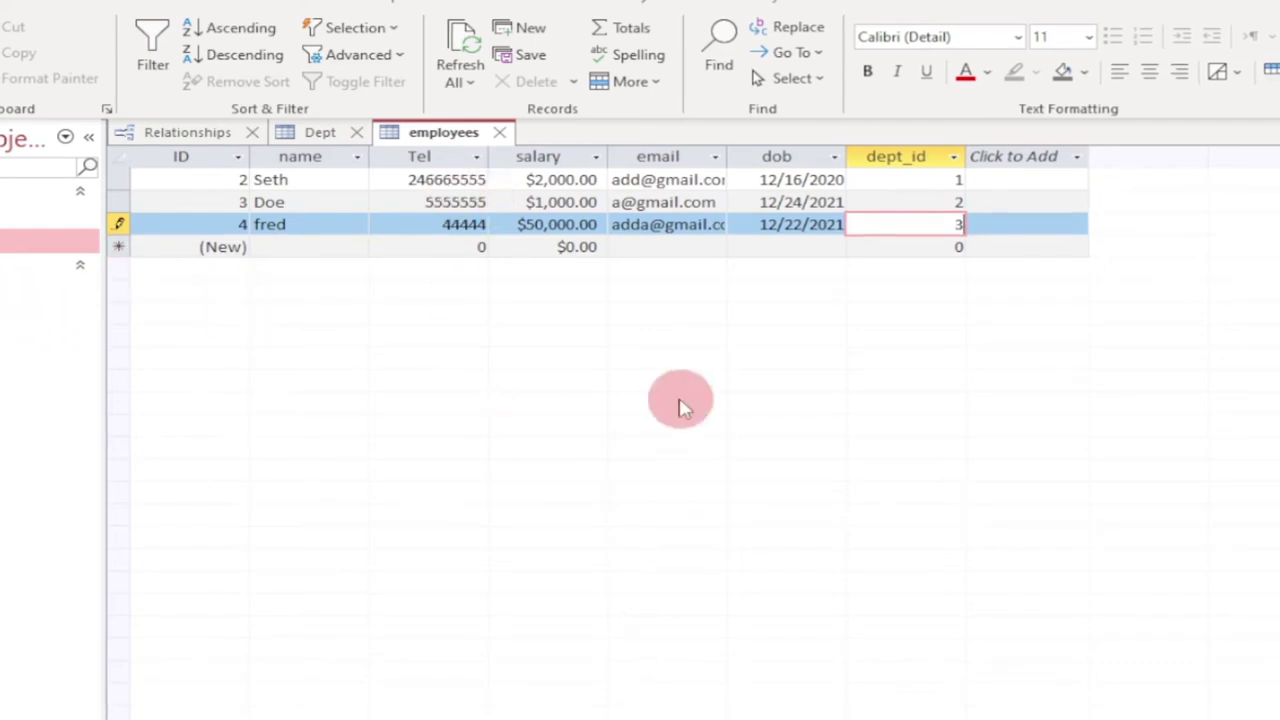
Step: Open Dept-form and employees-form and browse through the records in each form
click(30, 288)
double_click(30, 288)
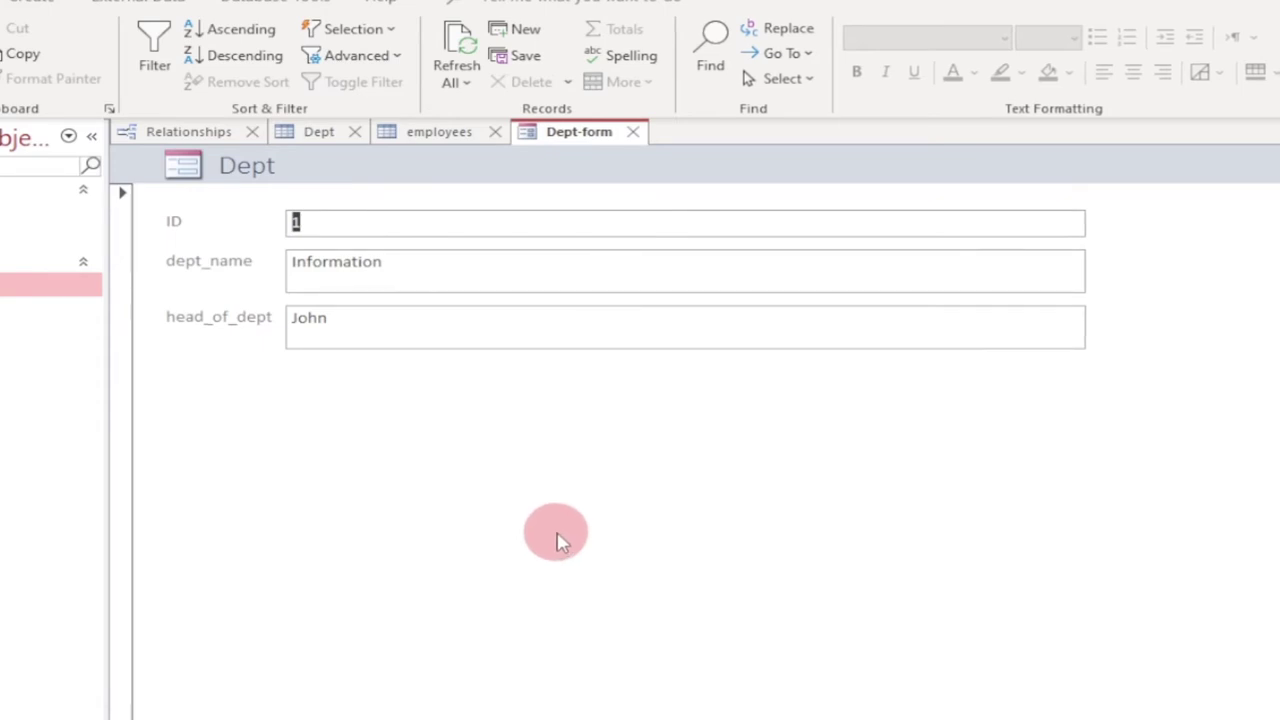
key(Page_Down)
key(Page_Down)
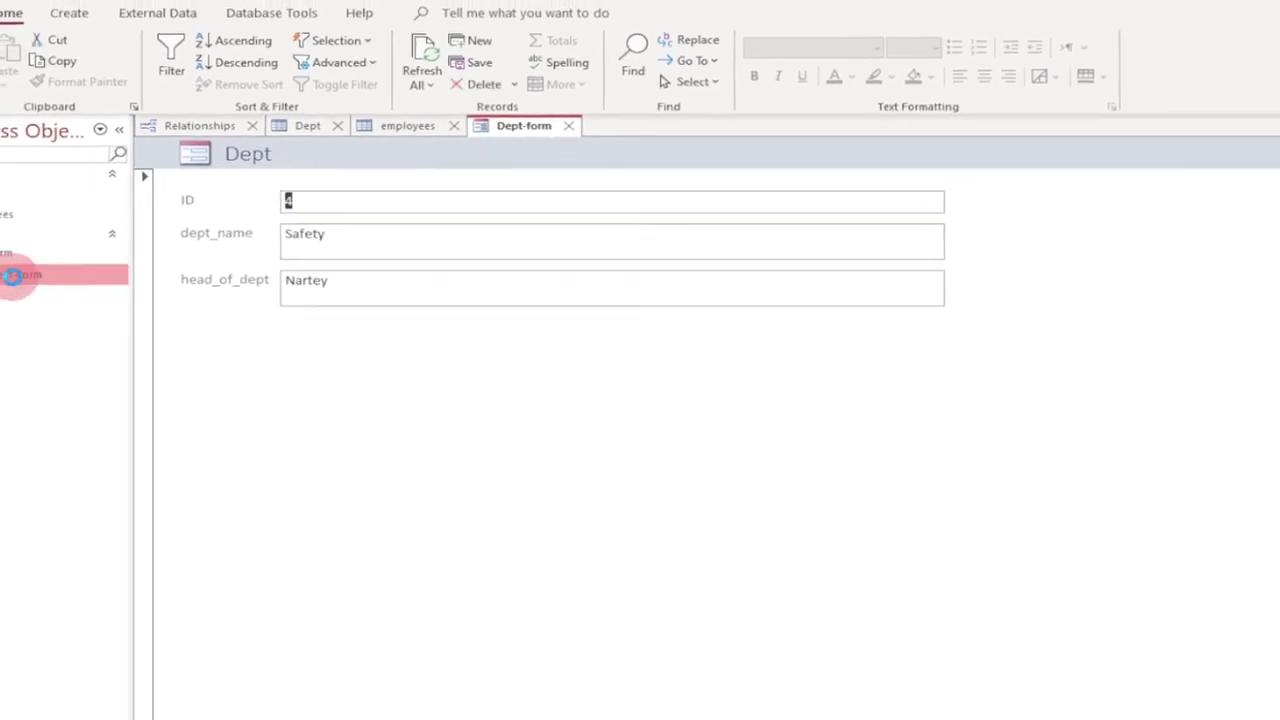
double_click(12, 275)
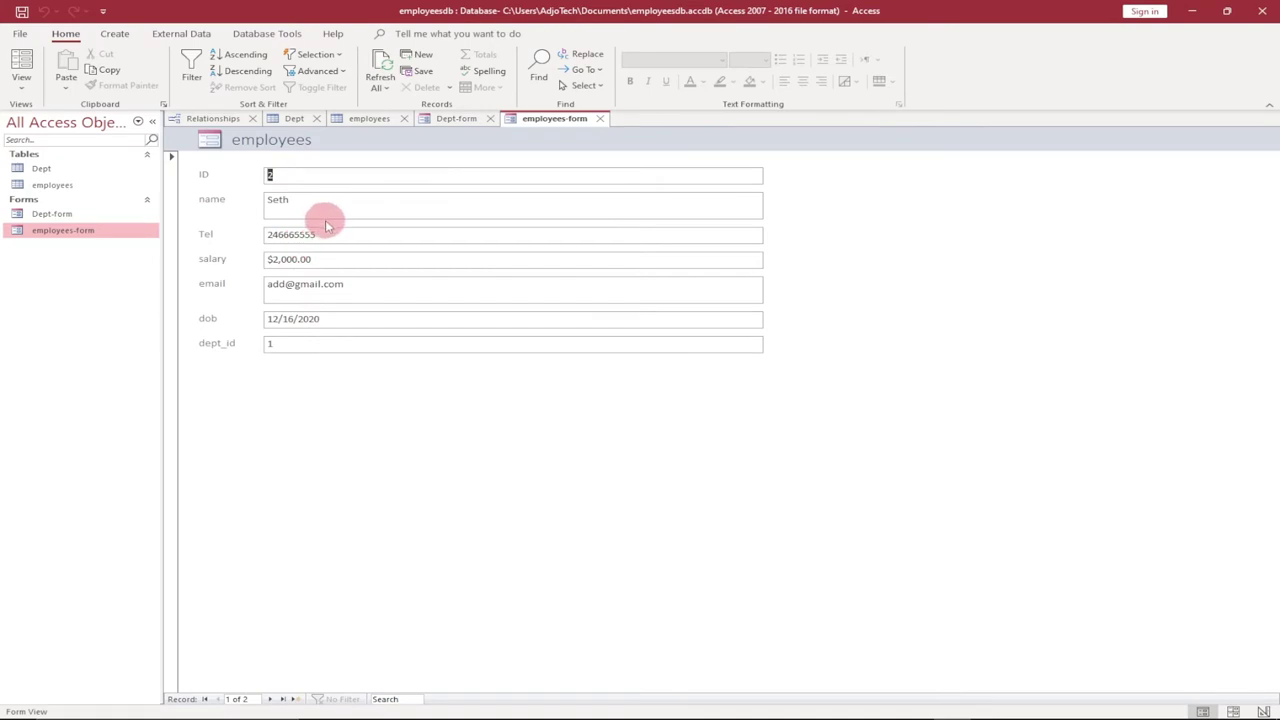
click(270, 699)
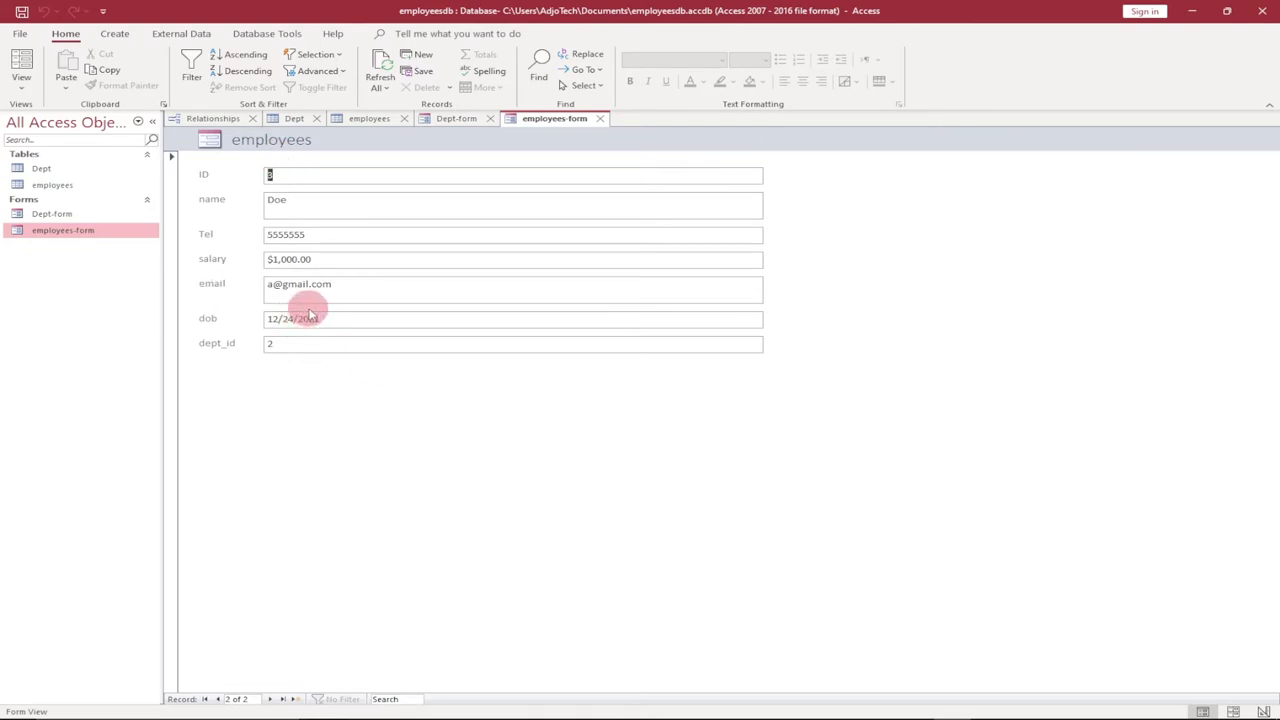
Step: Create a blank database named trialdb, saving the layout changes to the current database's Relationships
click(20, 34)
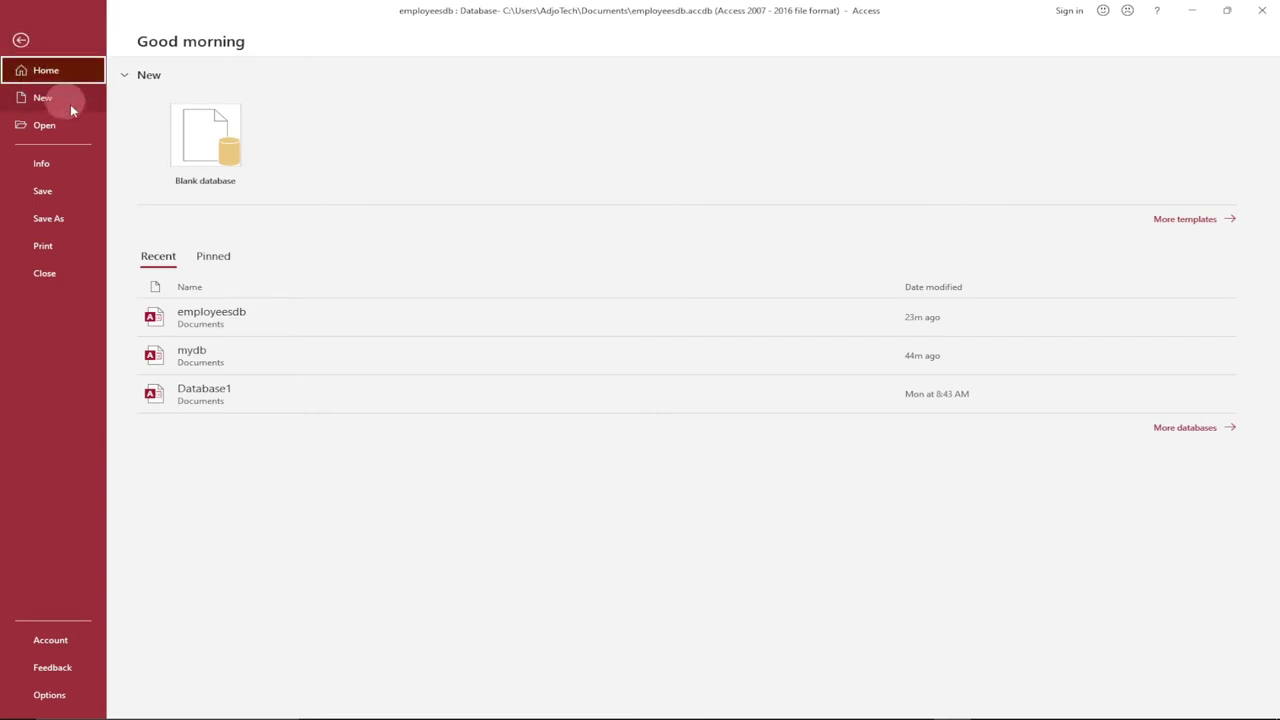
click(224, 155)
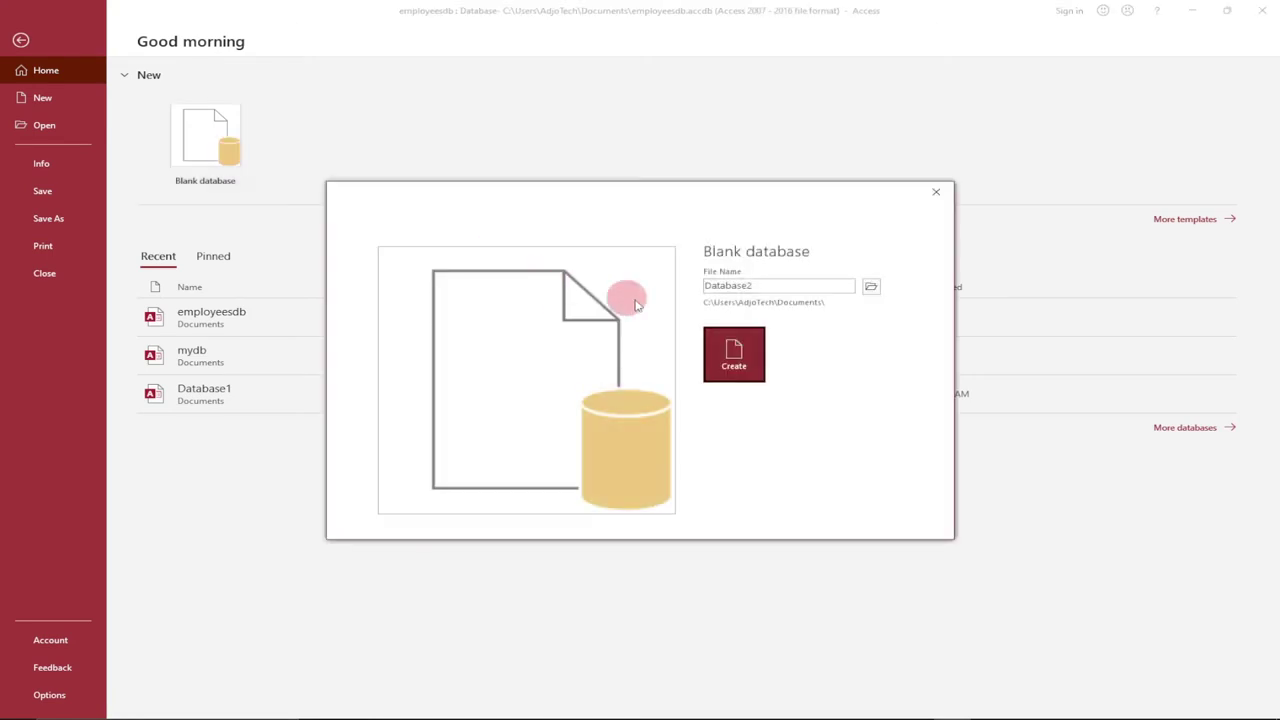
double_click(766, 287)
text(trialdb)
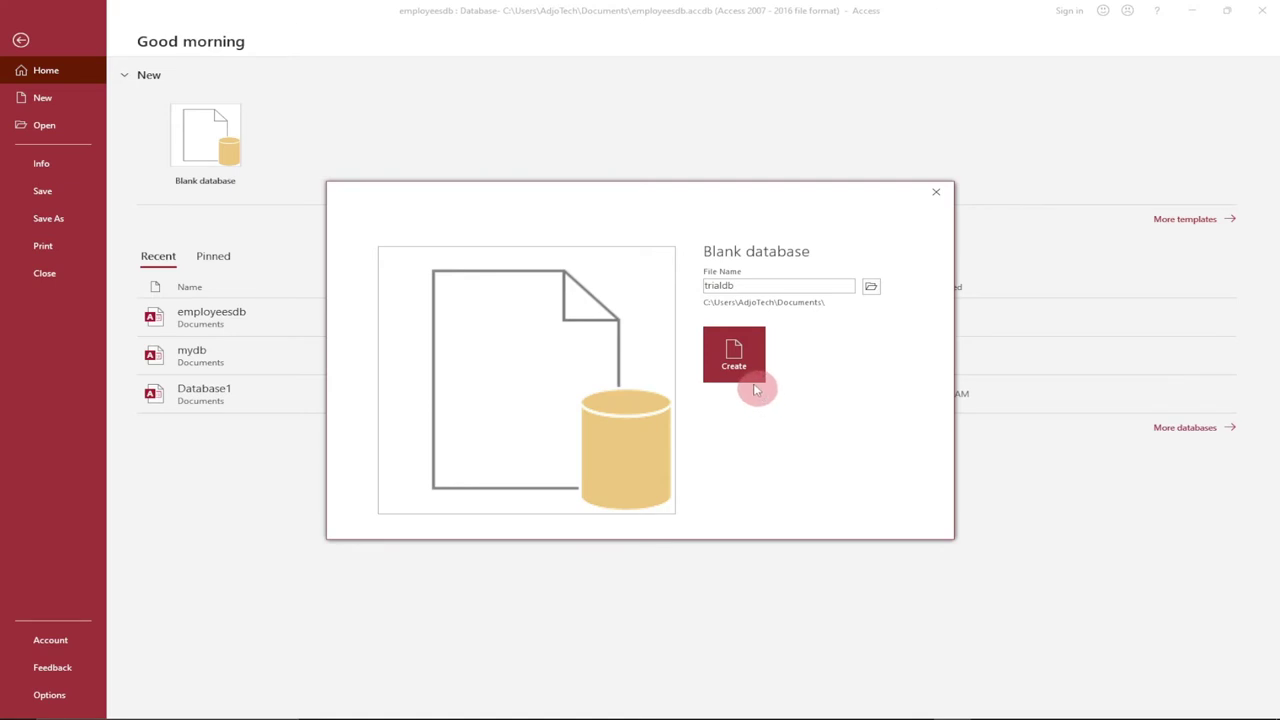
click(729, 350)
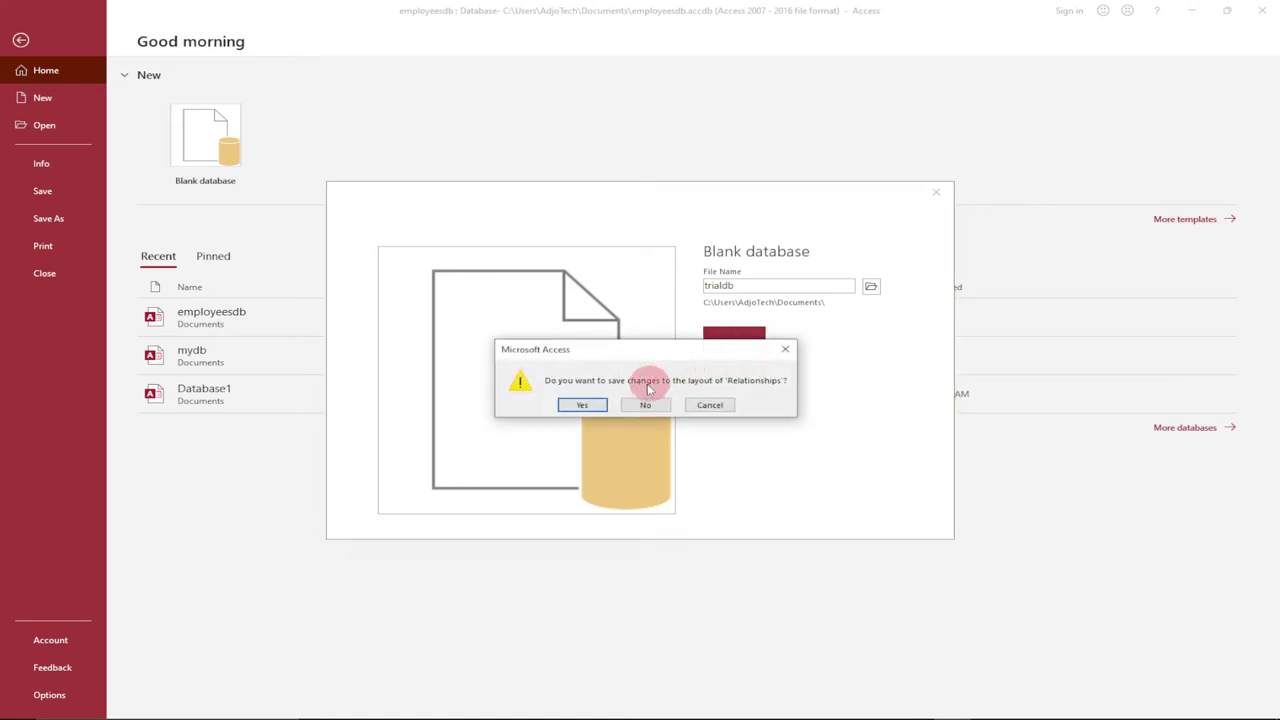
click(584, 405)
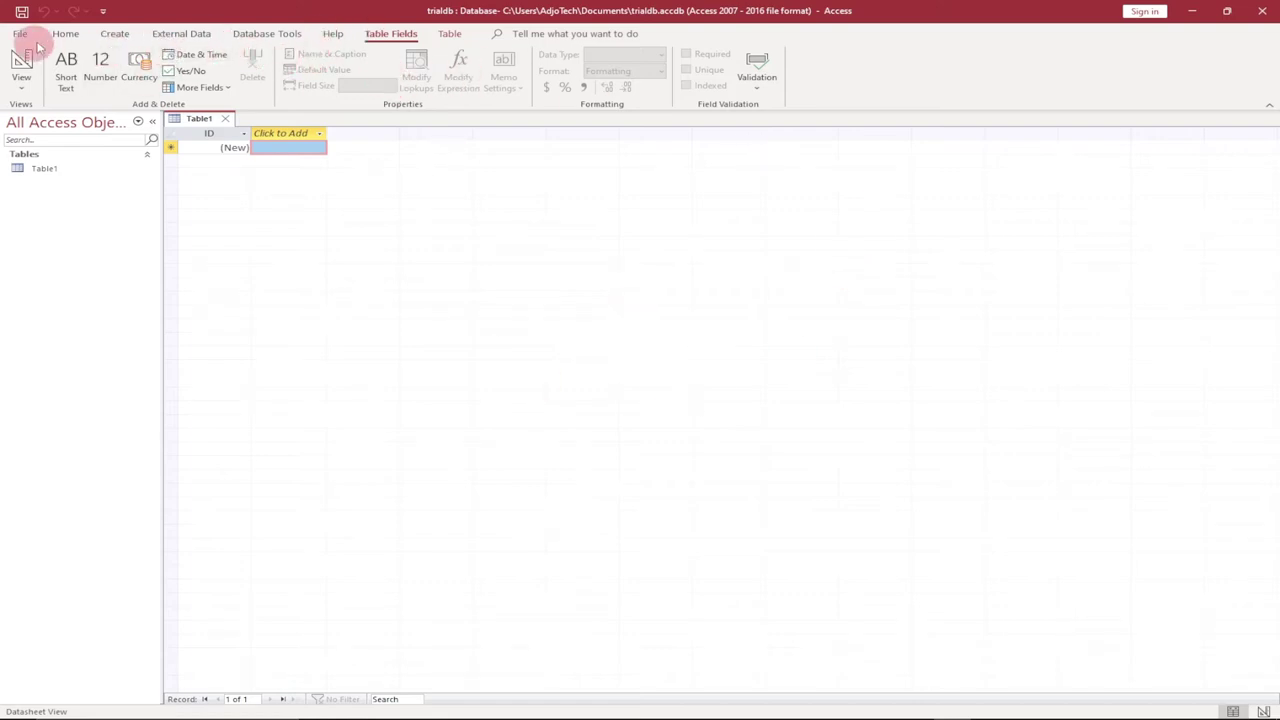
click(66, 35)
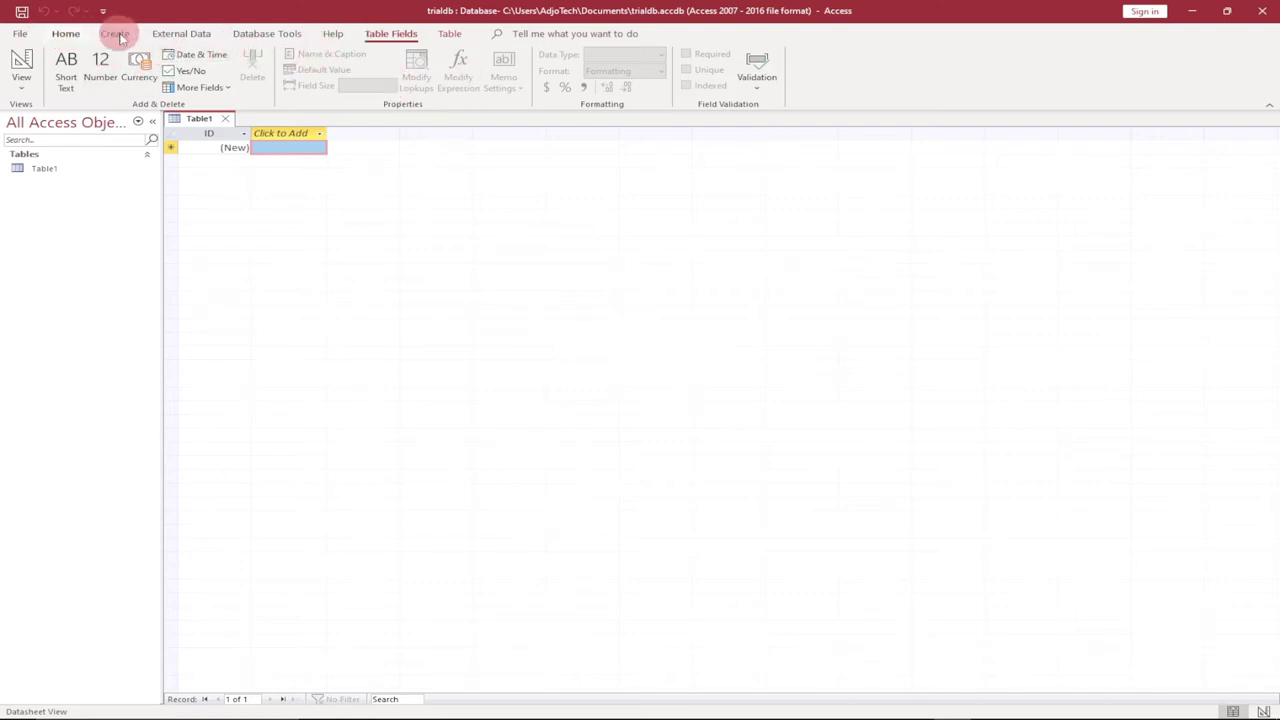
click(181, 34)
click(268, 34)
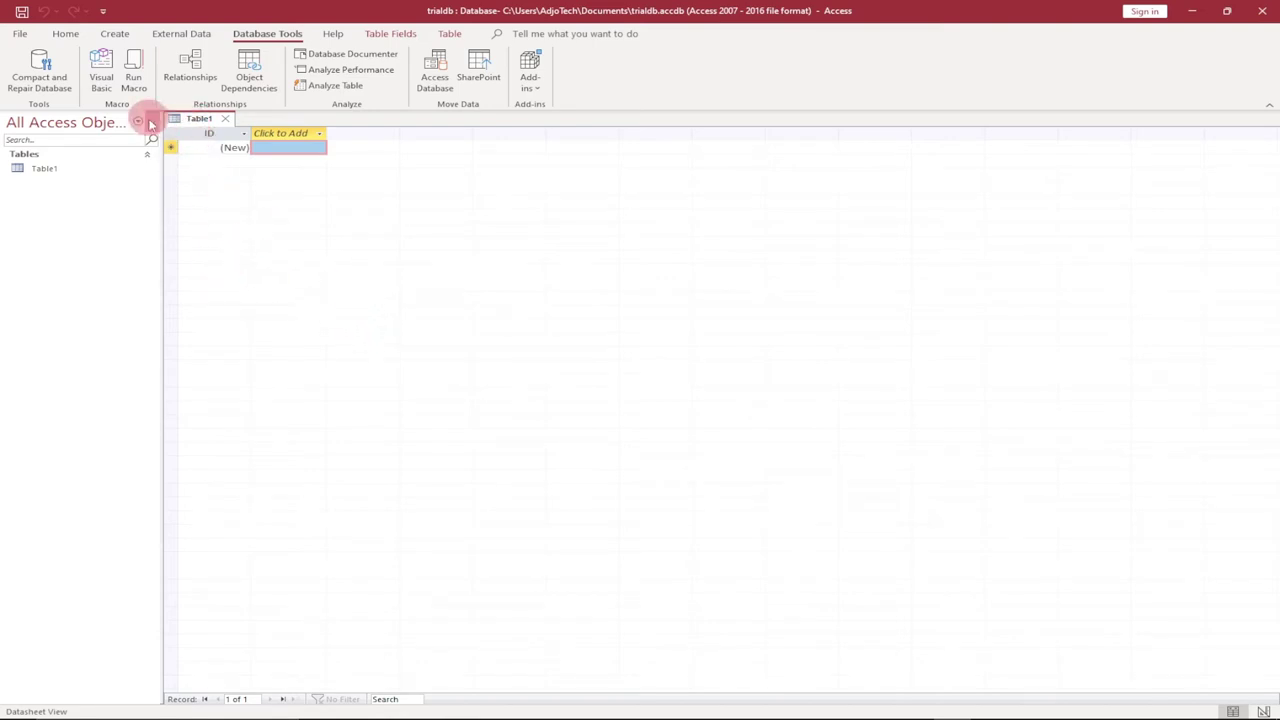
Step: Save the new database's default table under the name dept
right_click(195, 119)
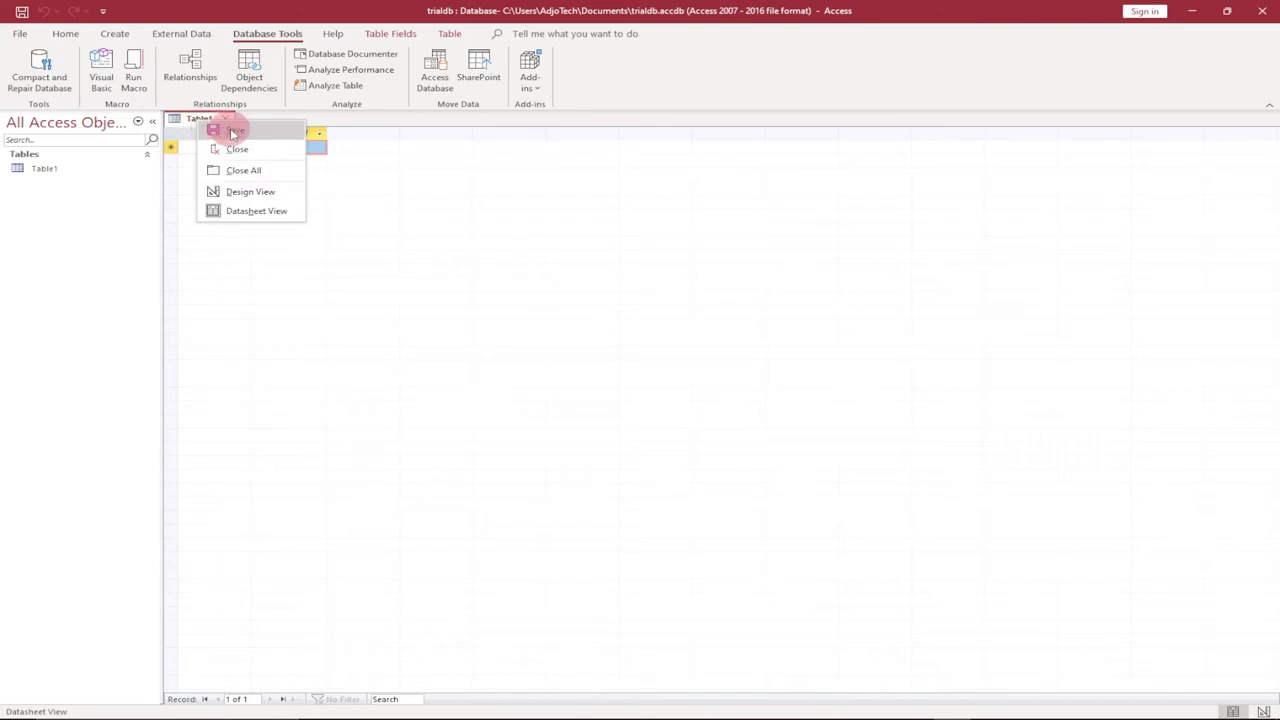
click(226, 130)
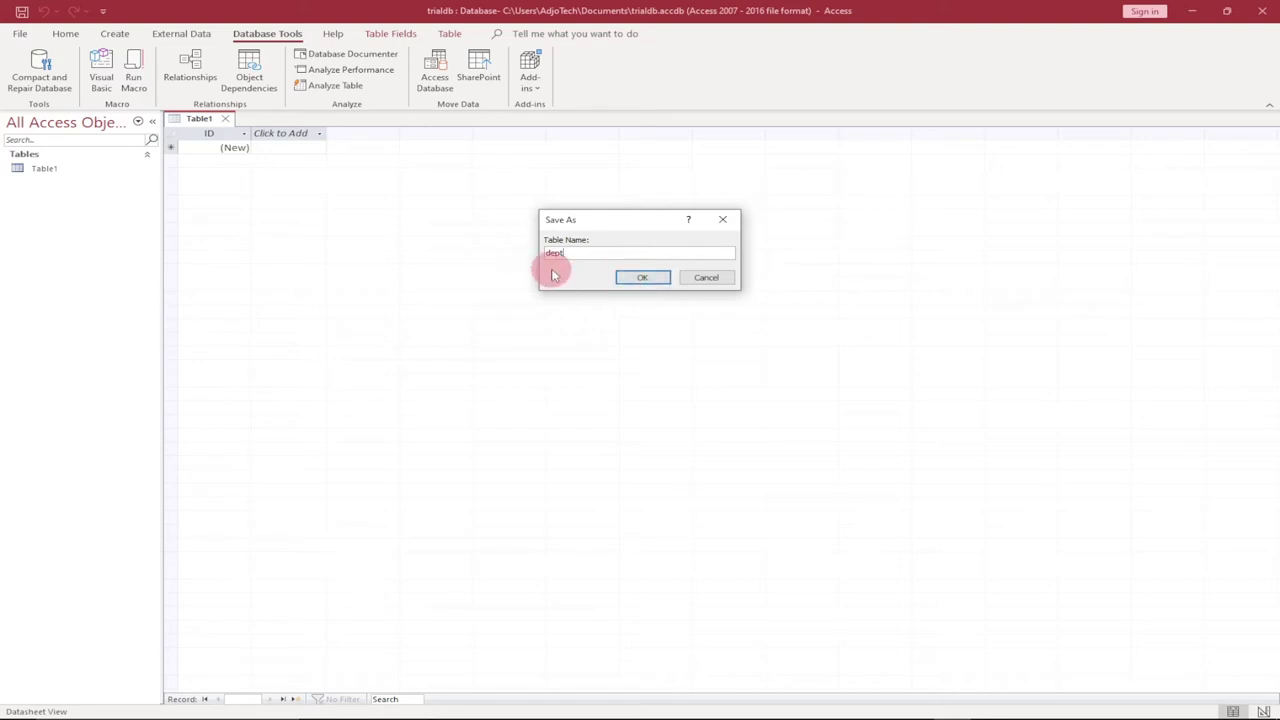
click(650, 277)
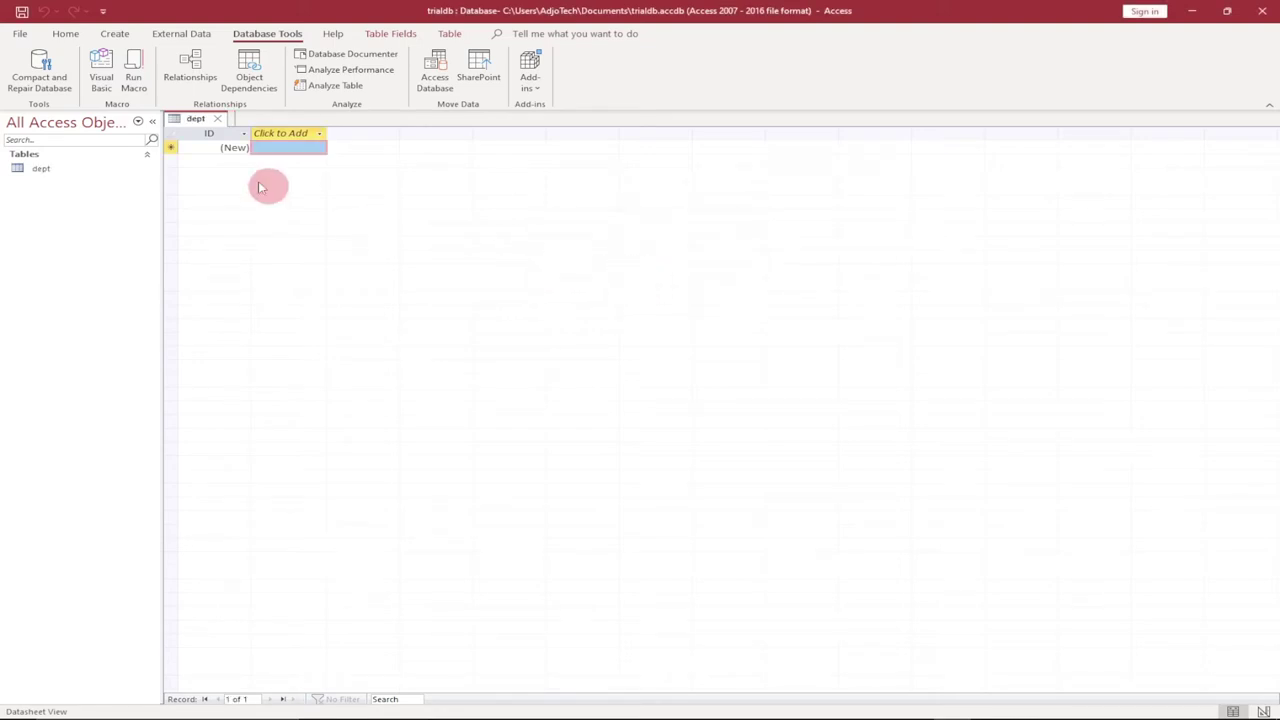
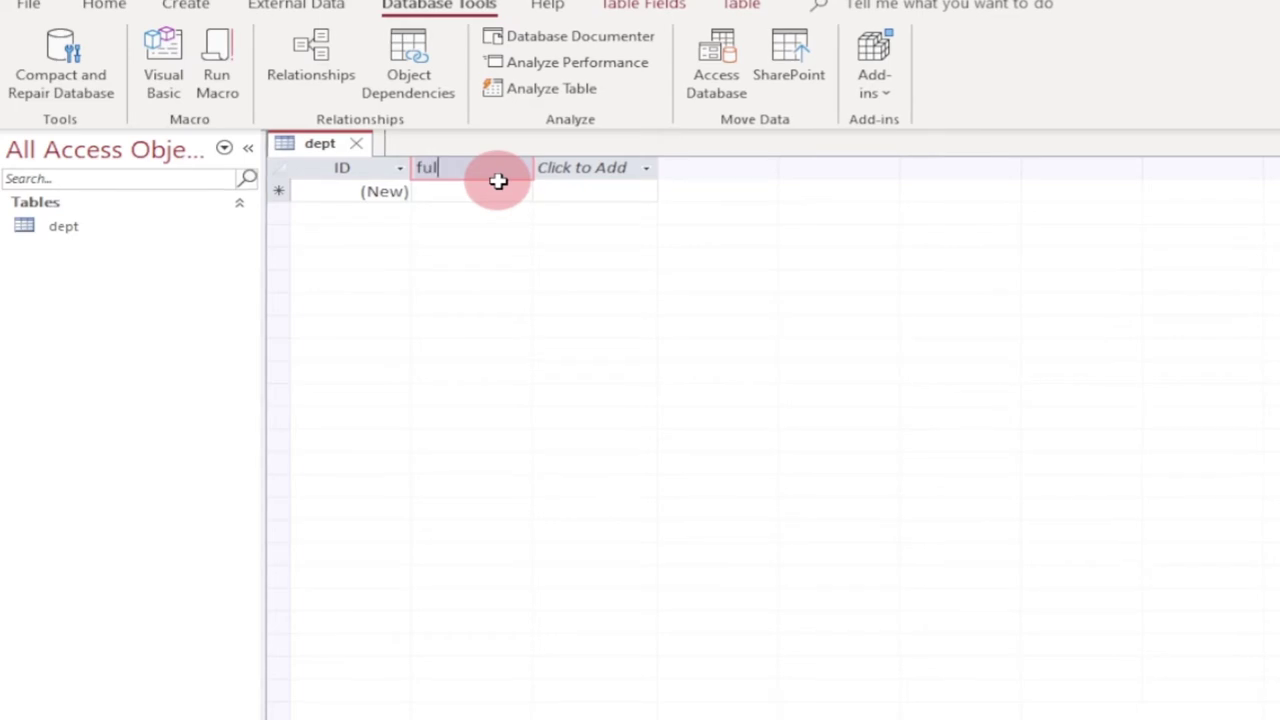
Step: Name the dept table's first added field name and accept the reserved-word notice
text(ame)
key(Return)
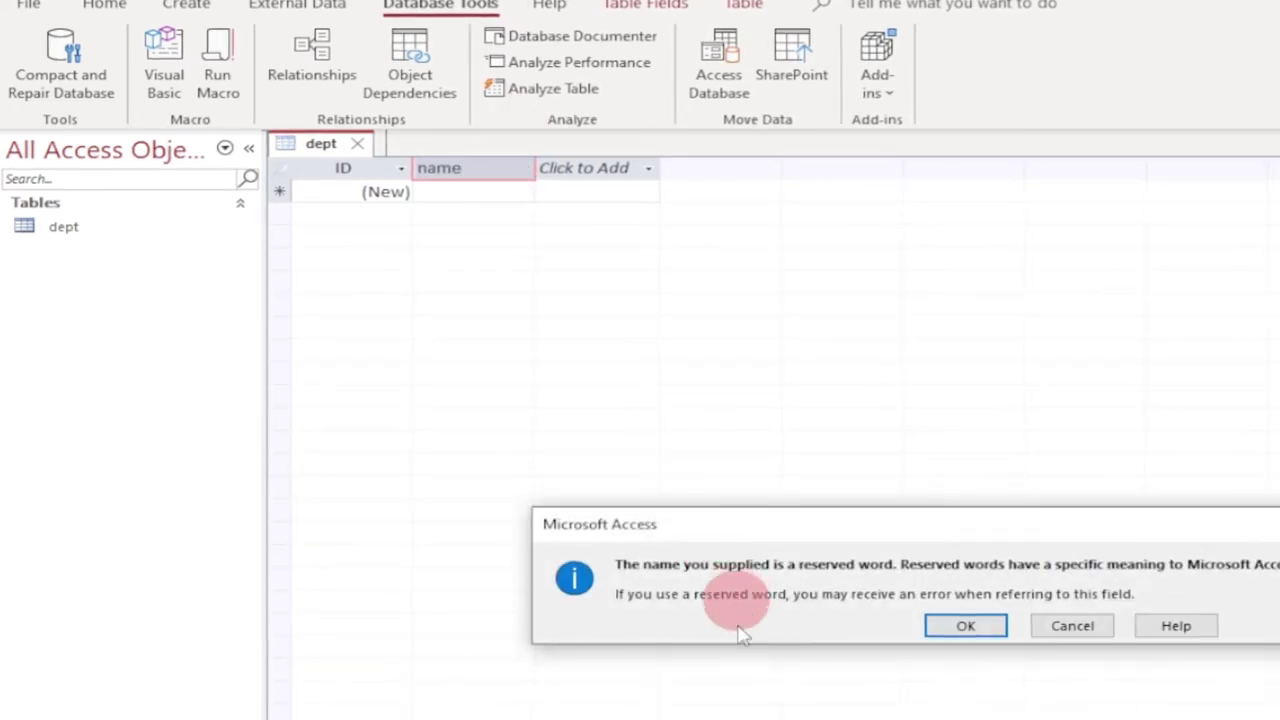
click(950, 621)
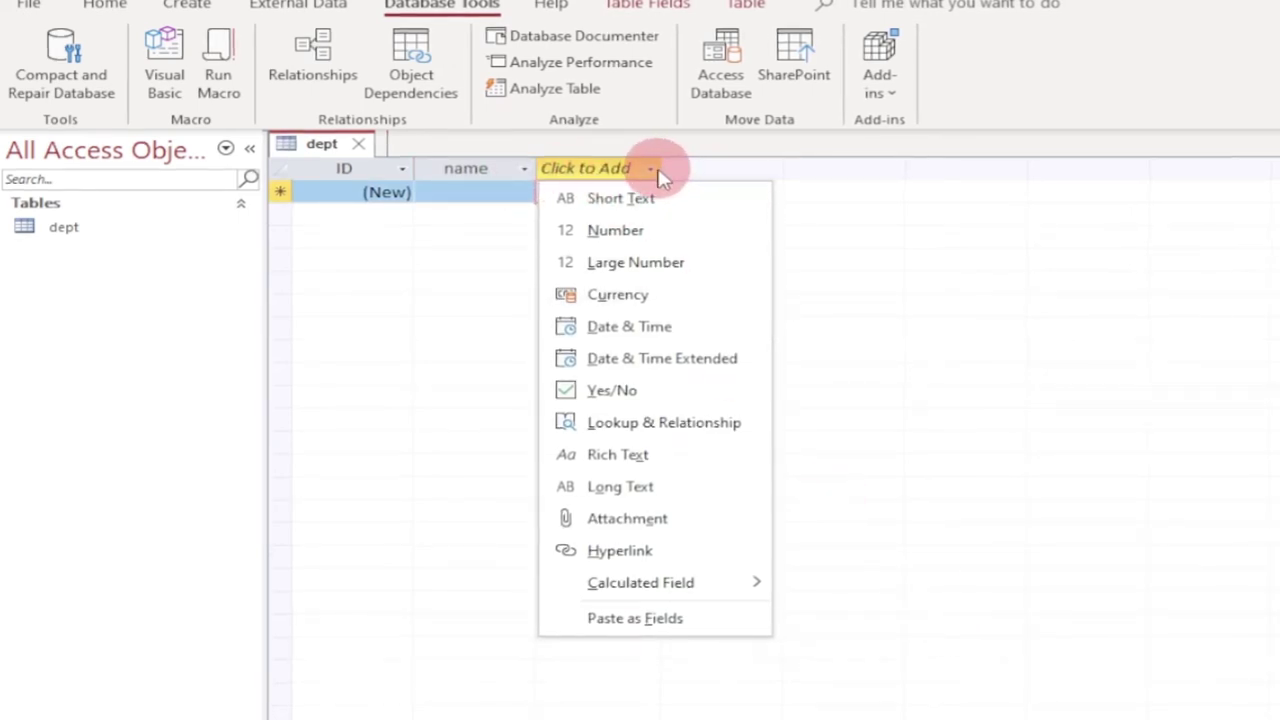
Step: Add a Number field named Tel and a Short Text field named head to the dept table
click(637, 226)
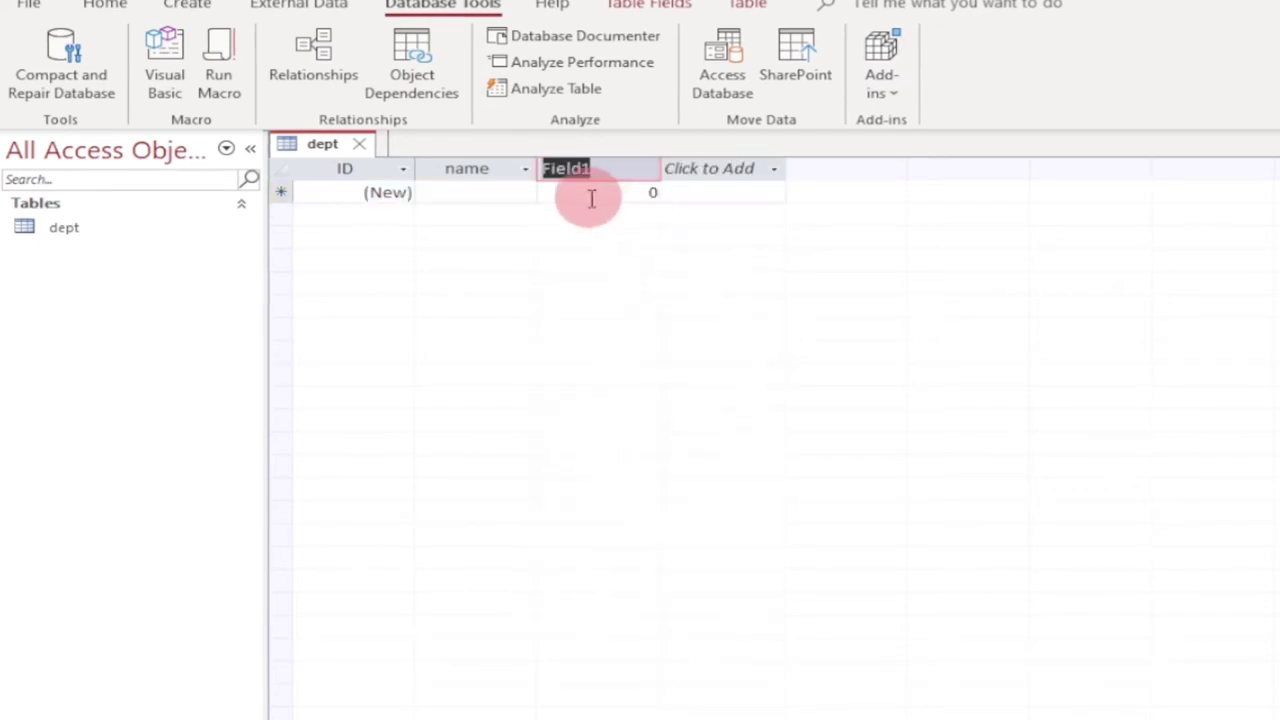
text(Tel)
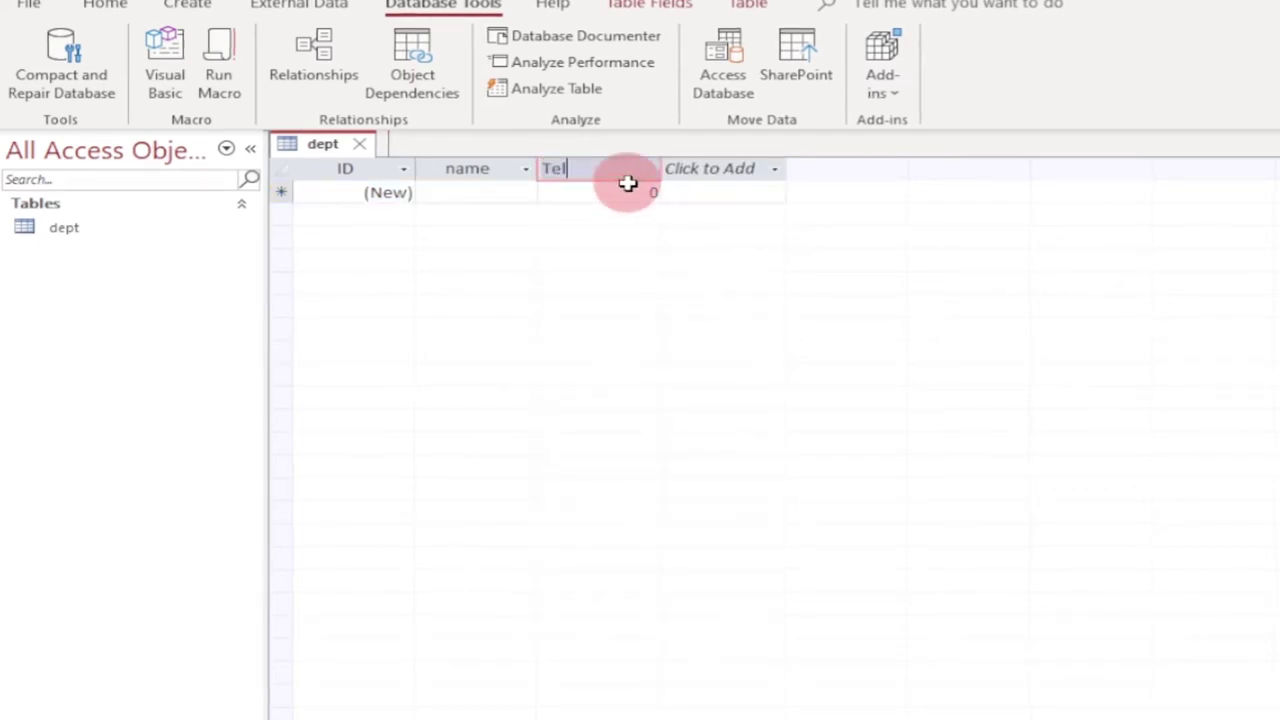
click(700, 170)
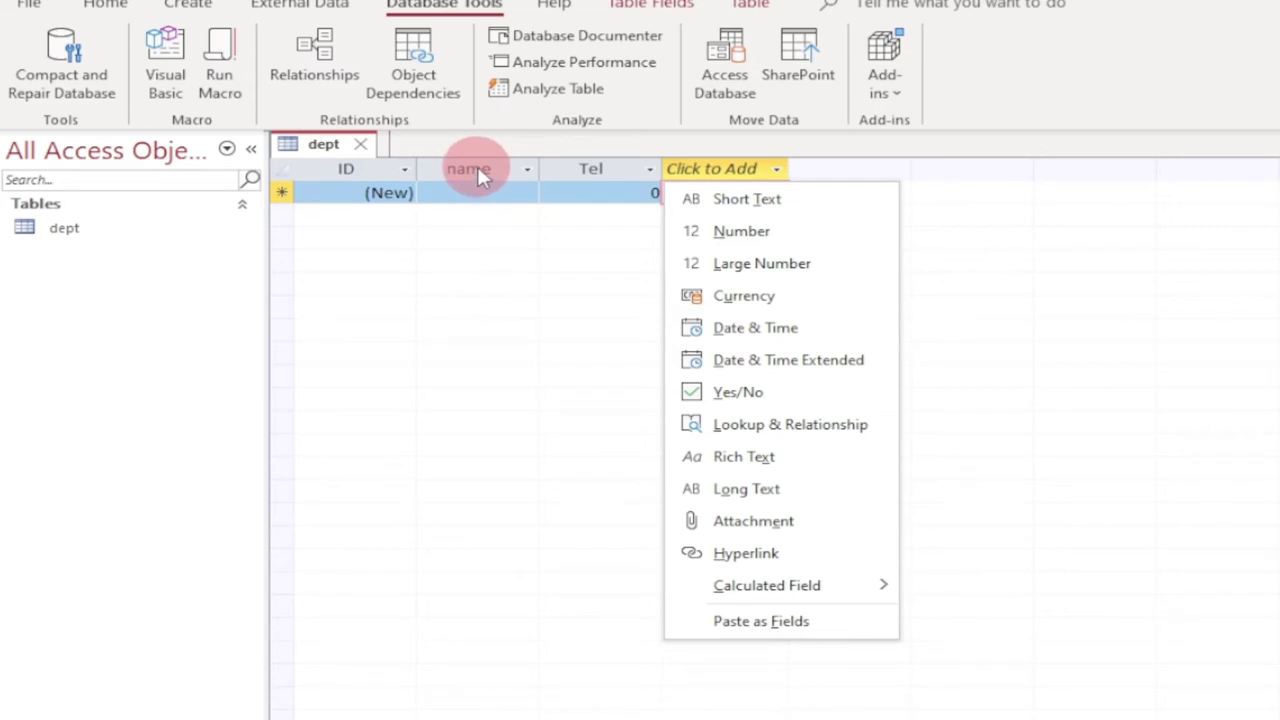
click(766, 197)
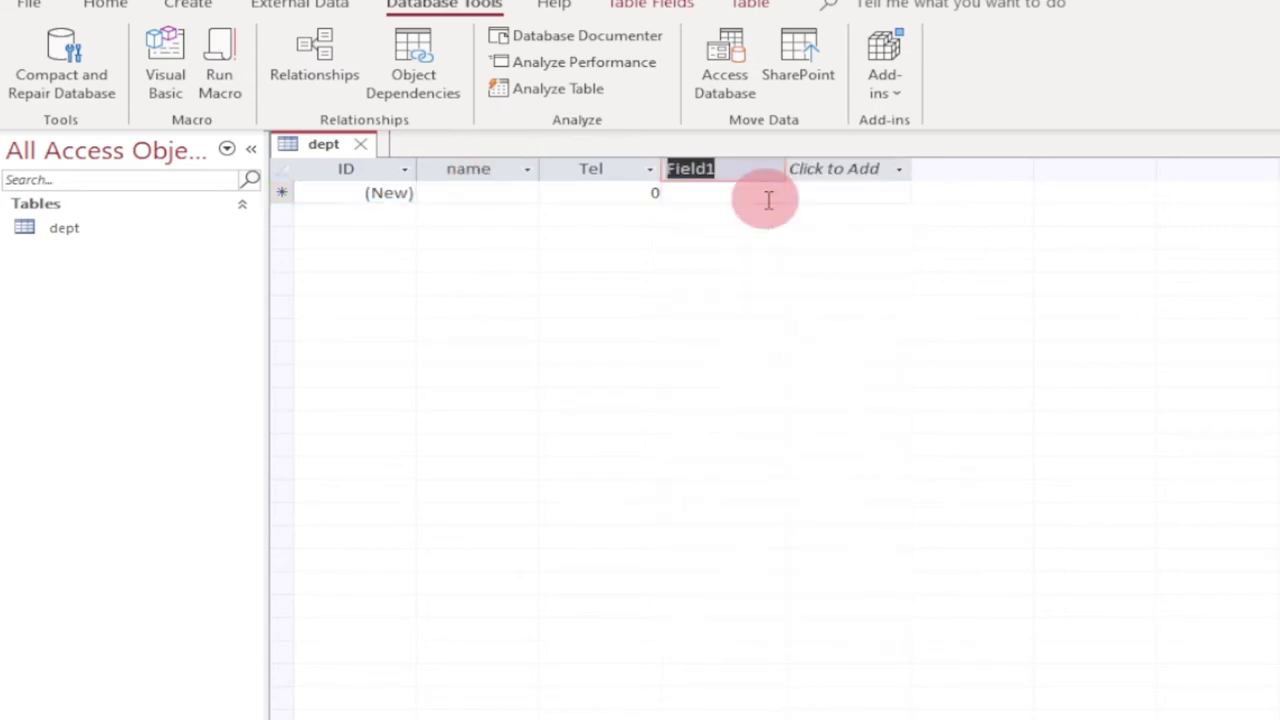
text(head)
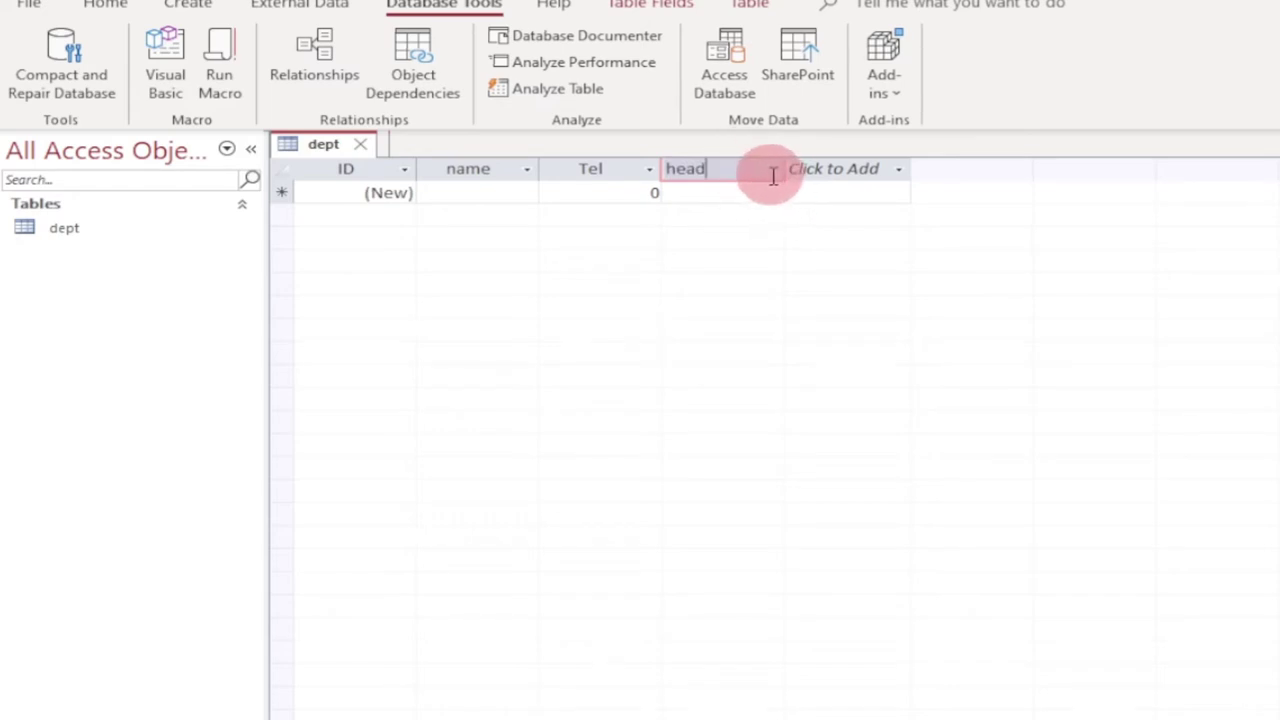
key(Return)
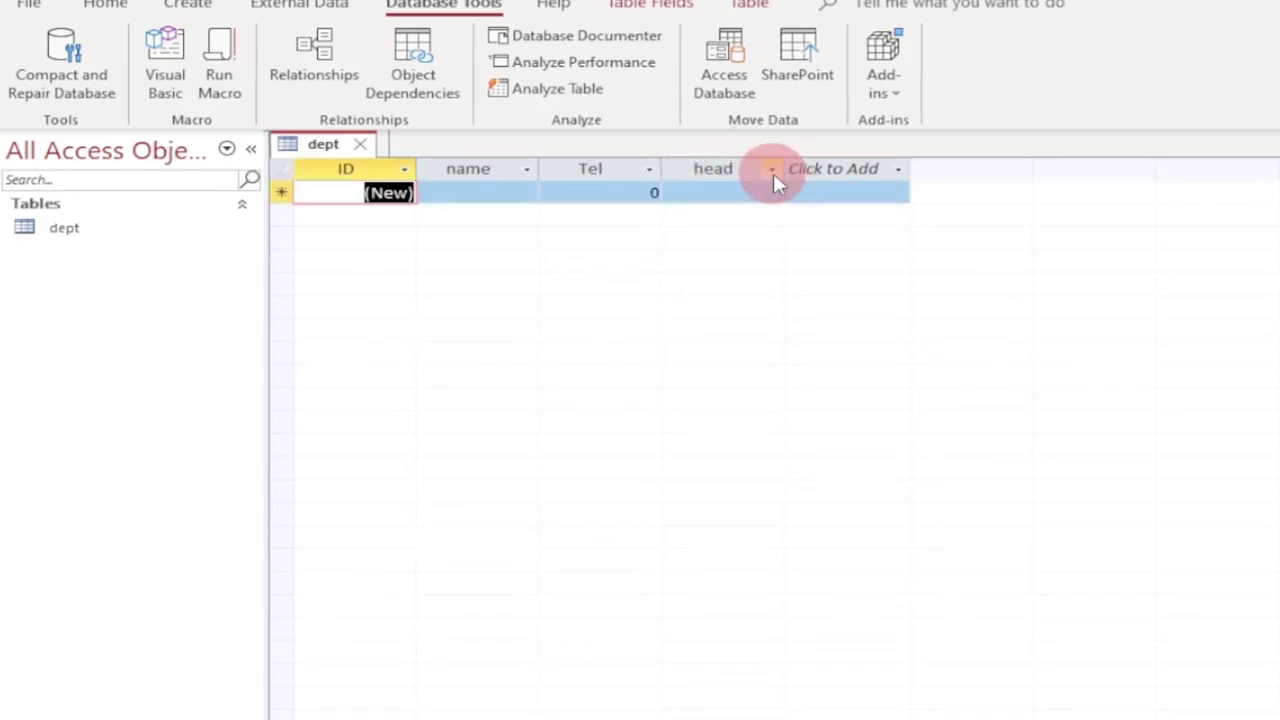
click(754, 169)
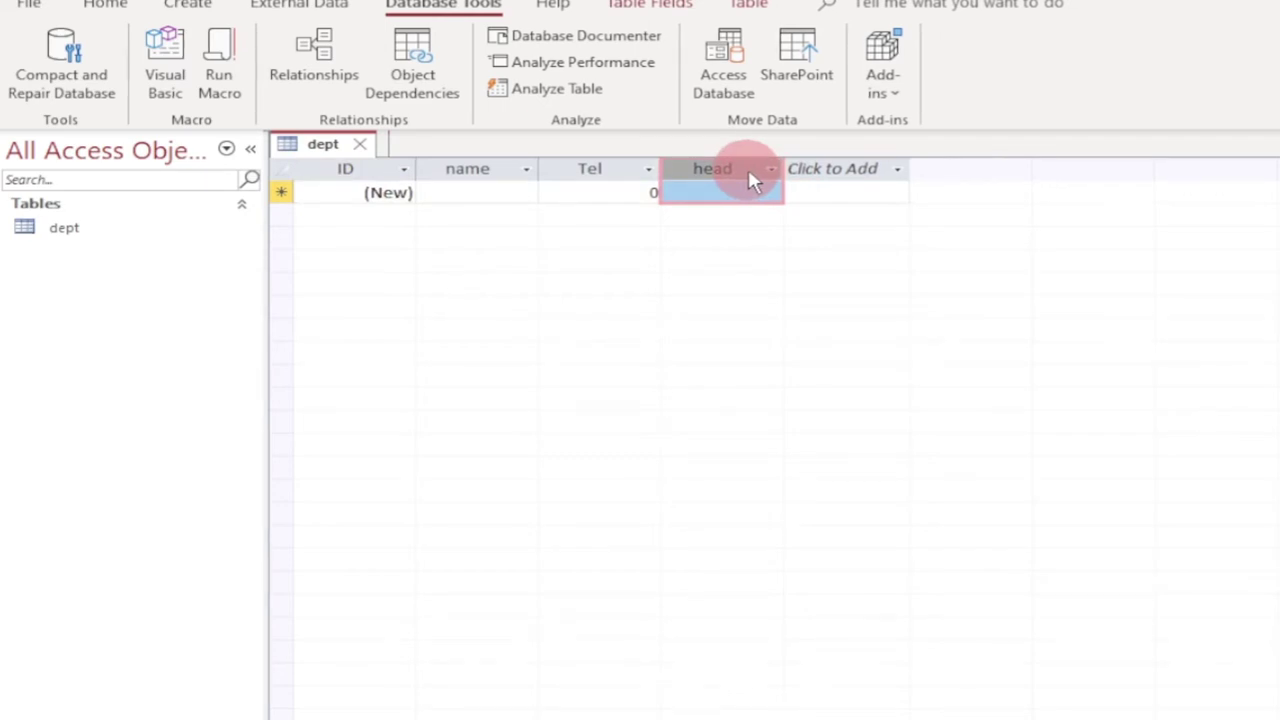
click(759, 191)
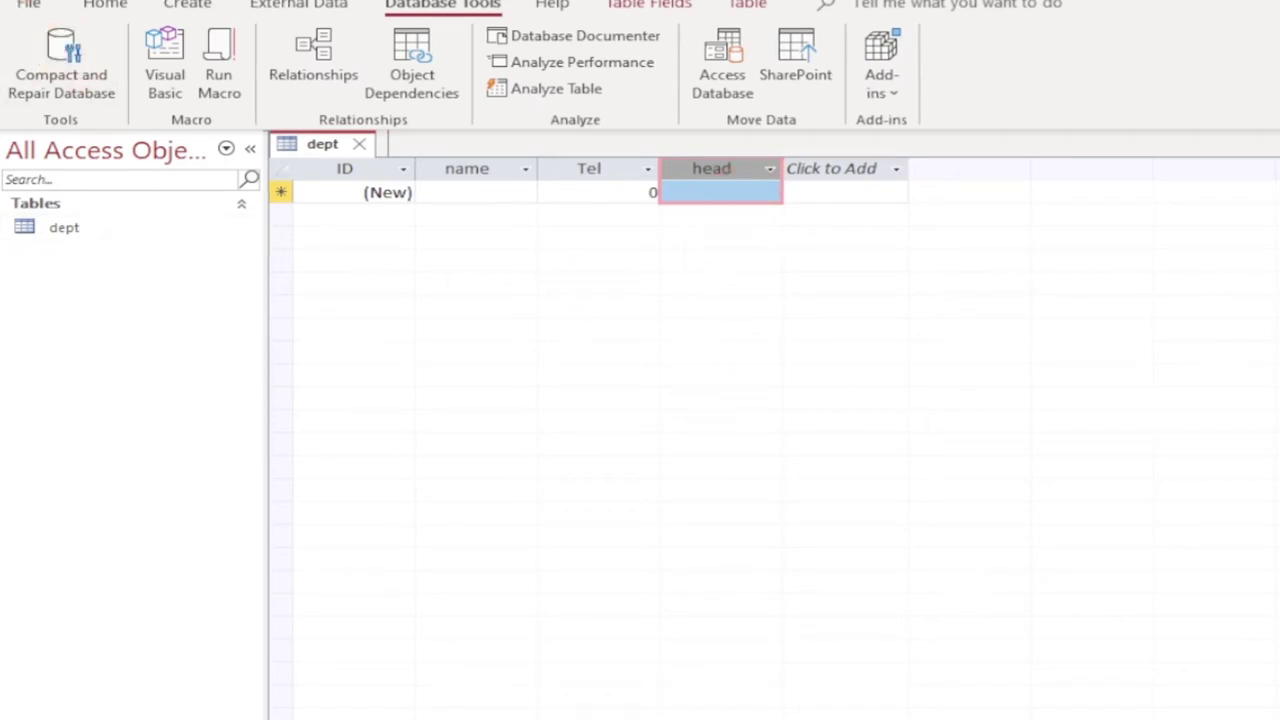
Step: Enter the first dept record with the name IT, its telephone number and the head's name
click(463, 191)
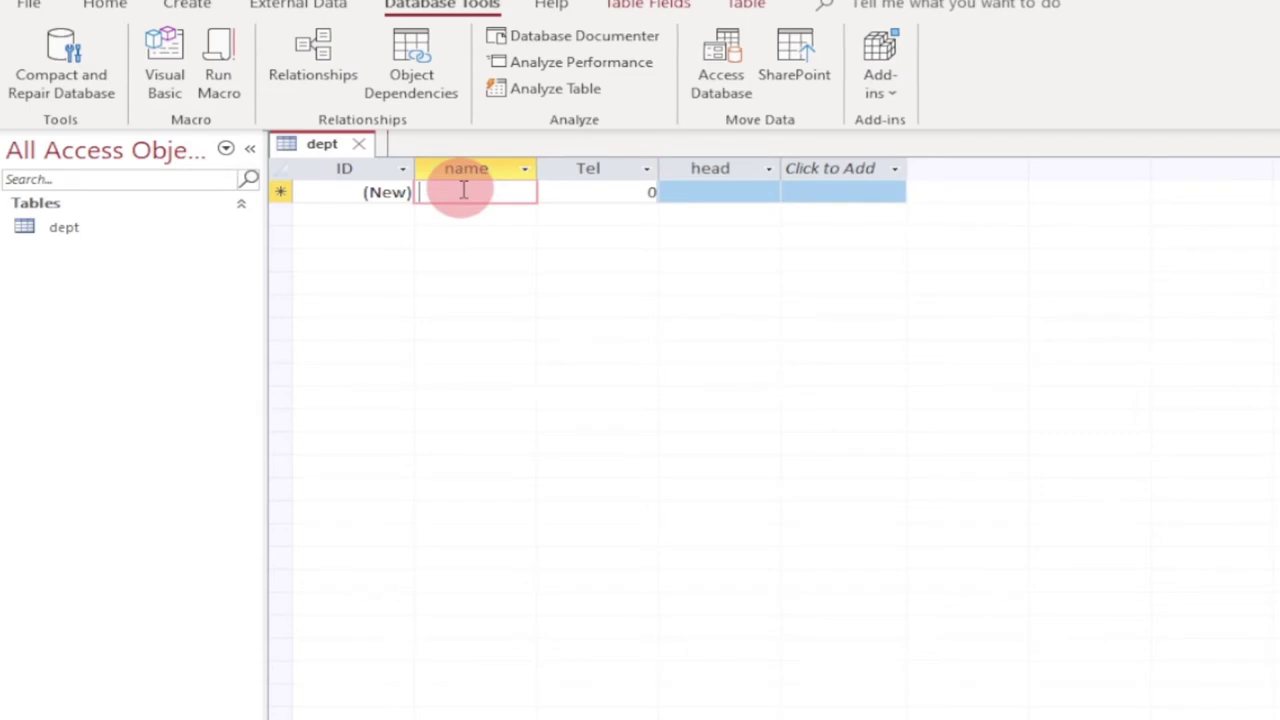
text(IT)
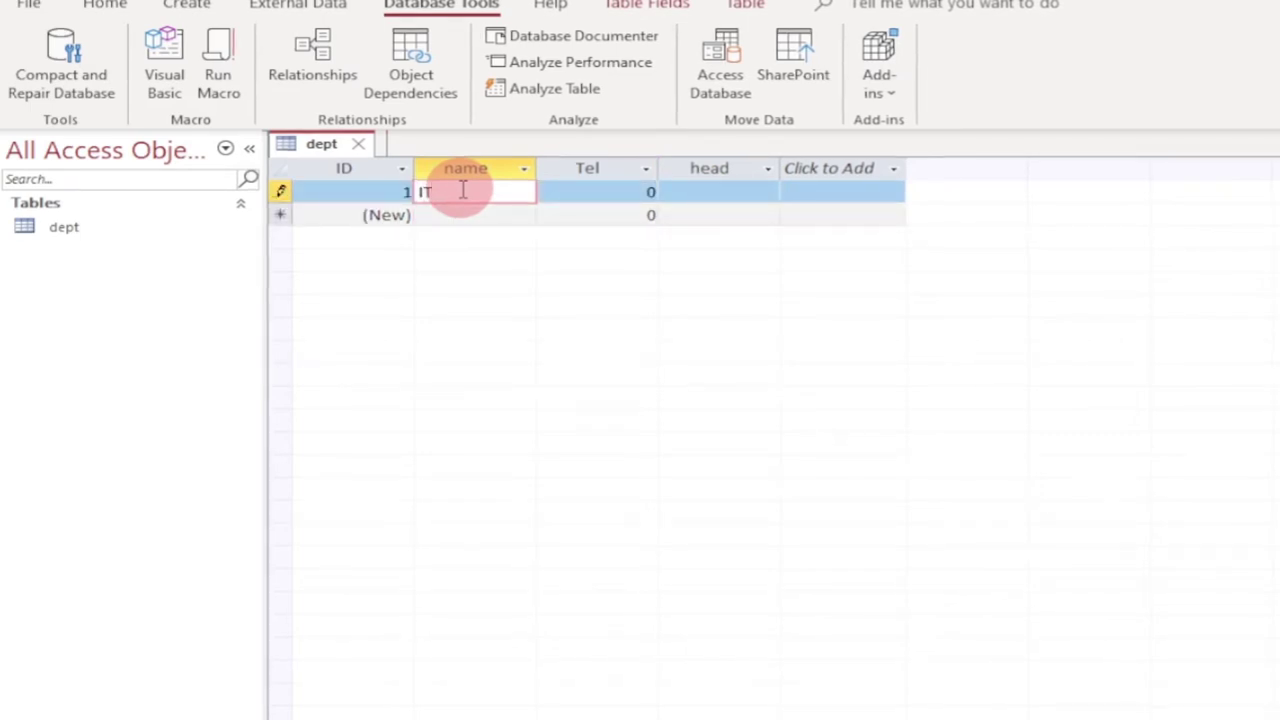
key(Tab)
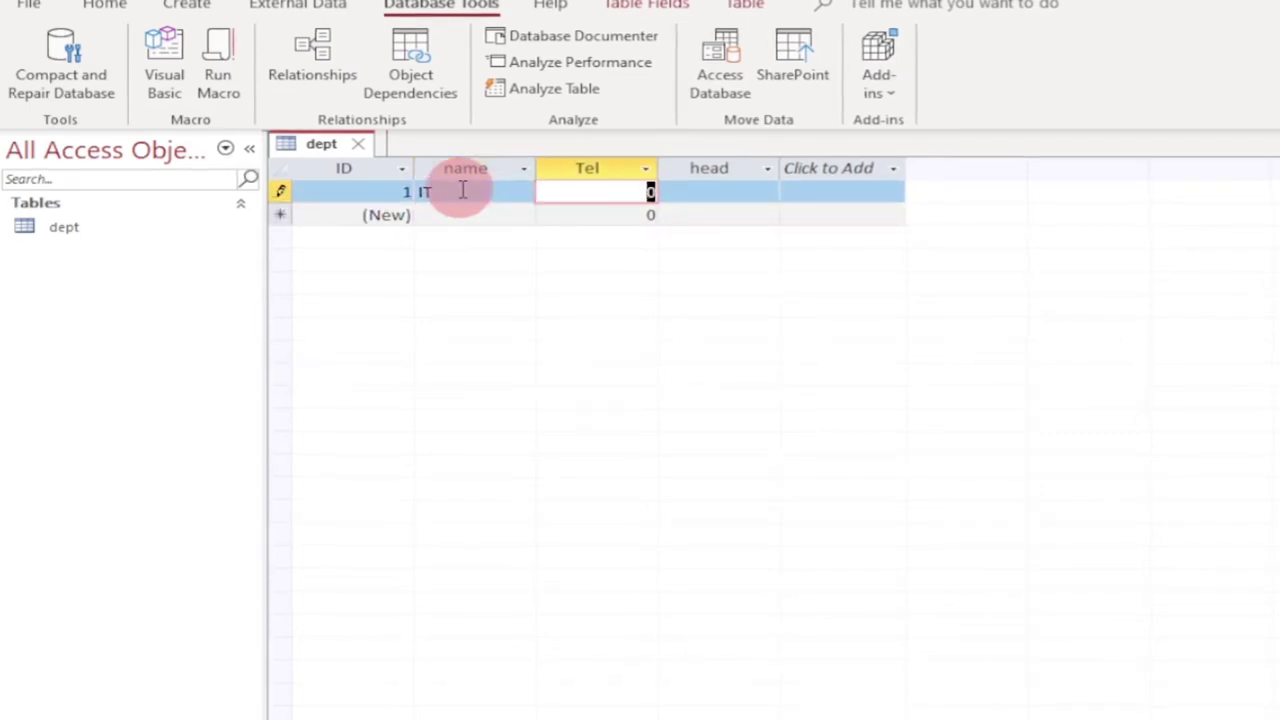
key(Tab)
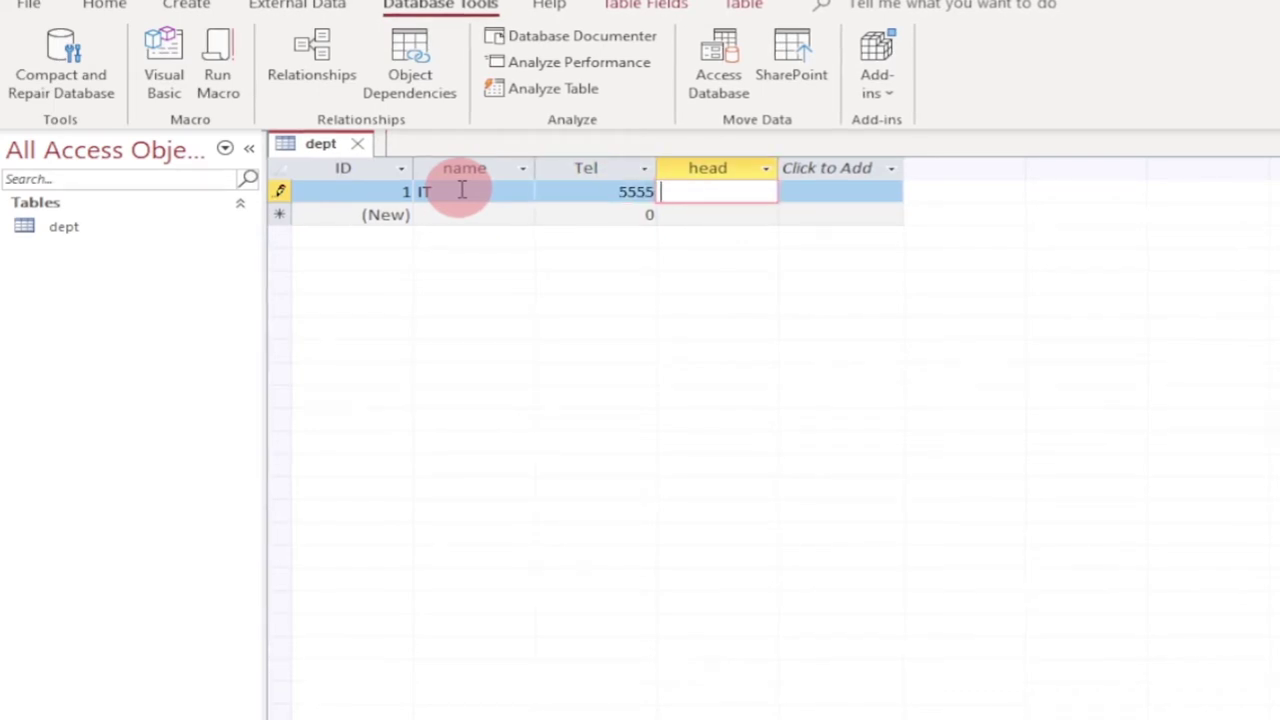
text(Timothy)
key(Tab)
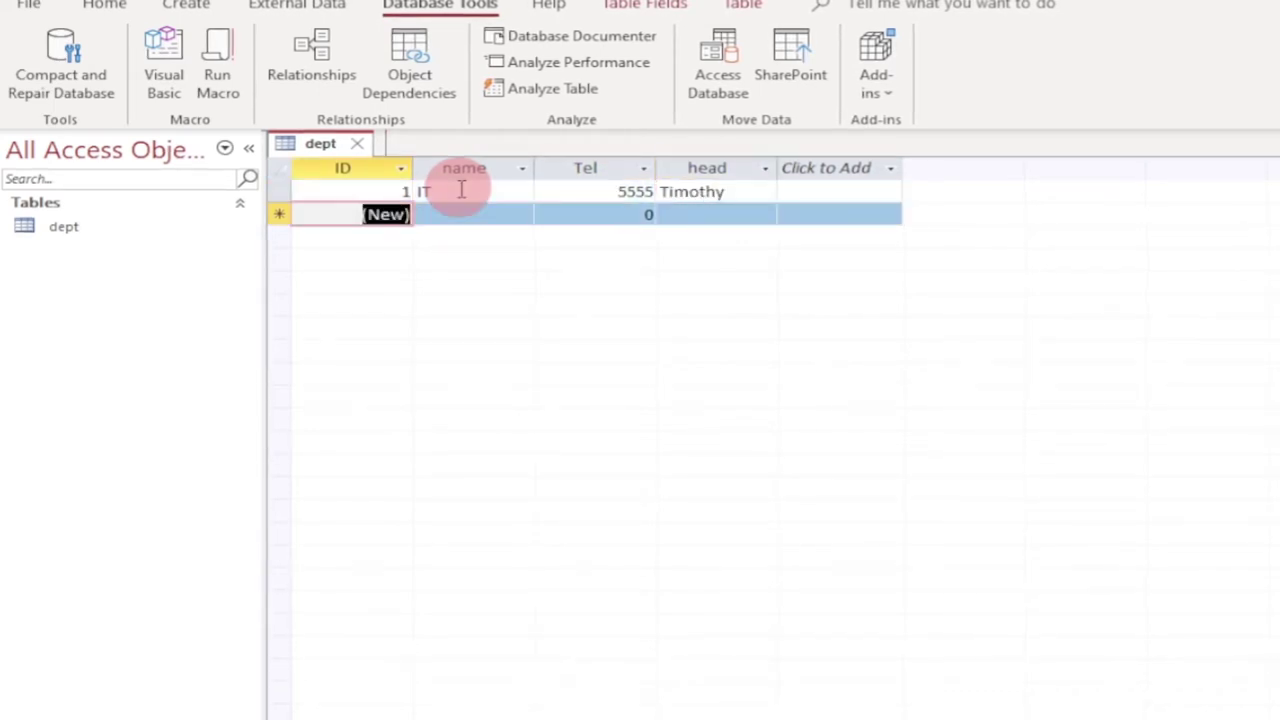
Step: Enter a second dept record with the name Safety, its telephone number and the head's name
click(449, 212)
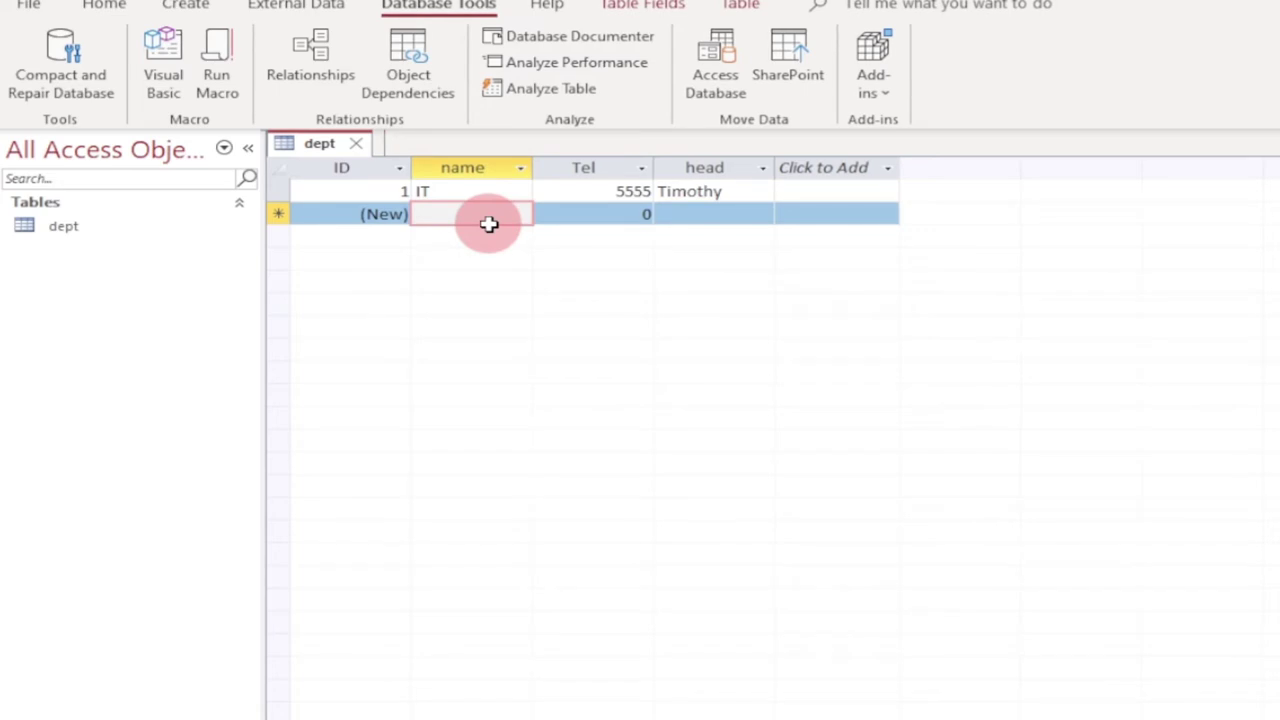
text(Saf)
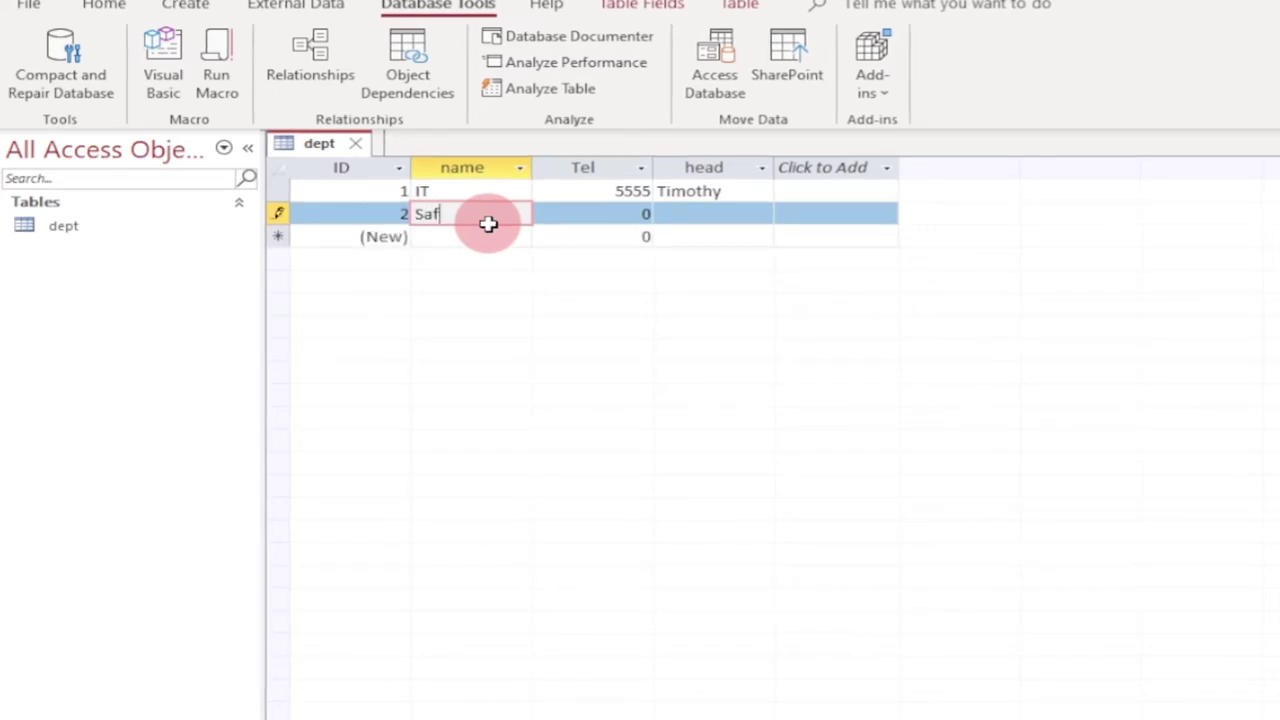
key(Tab)
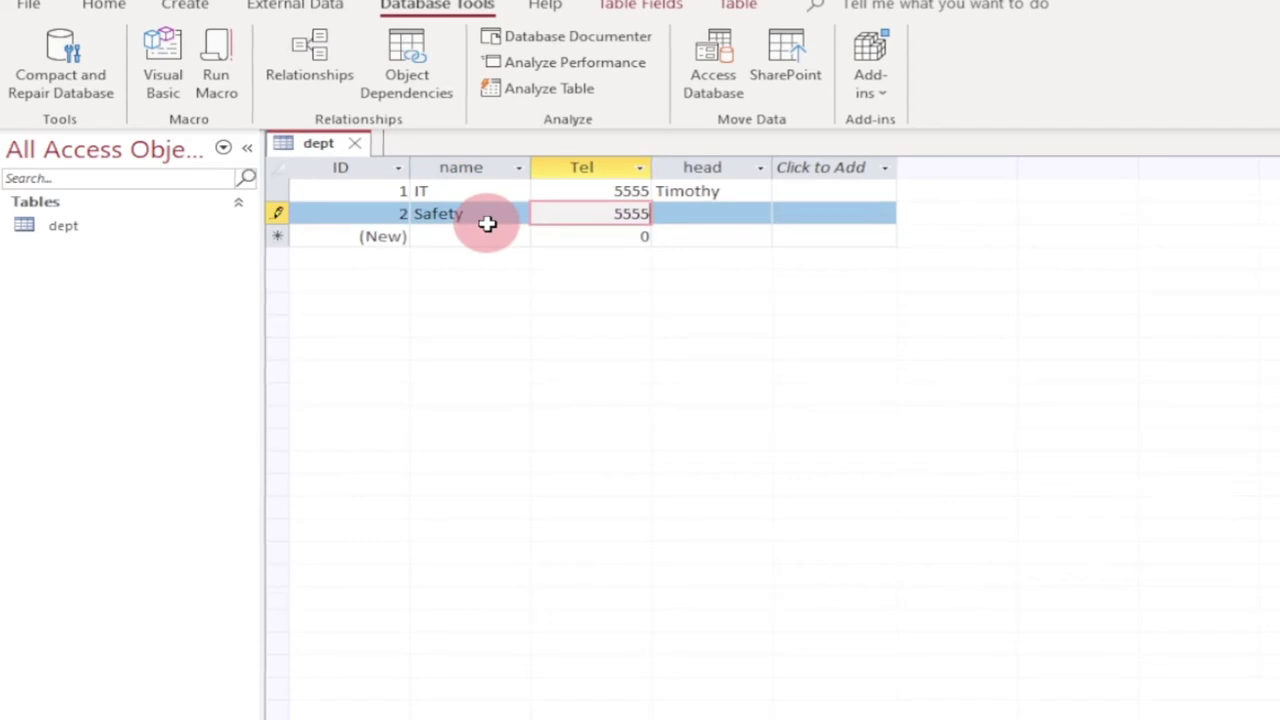
text(5555)
key(Tab)
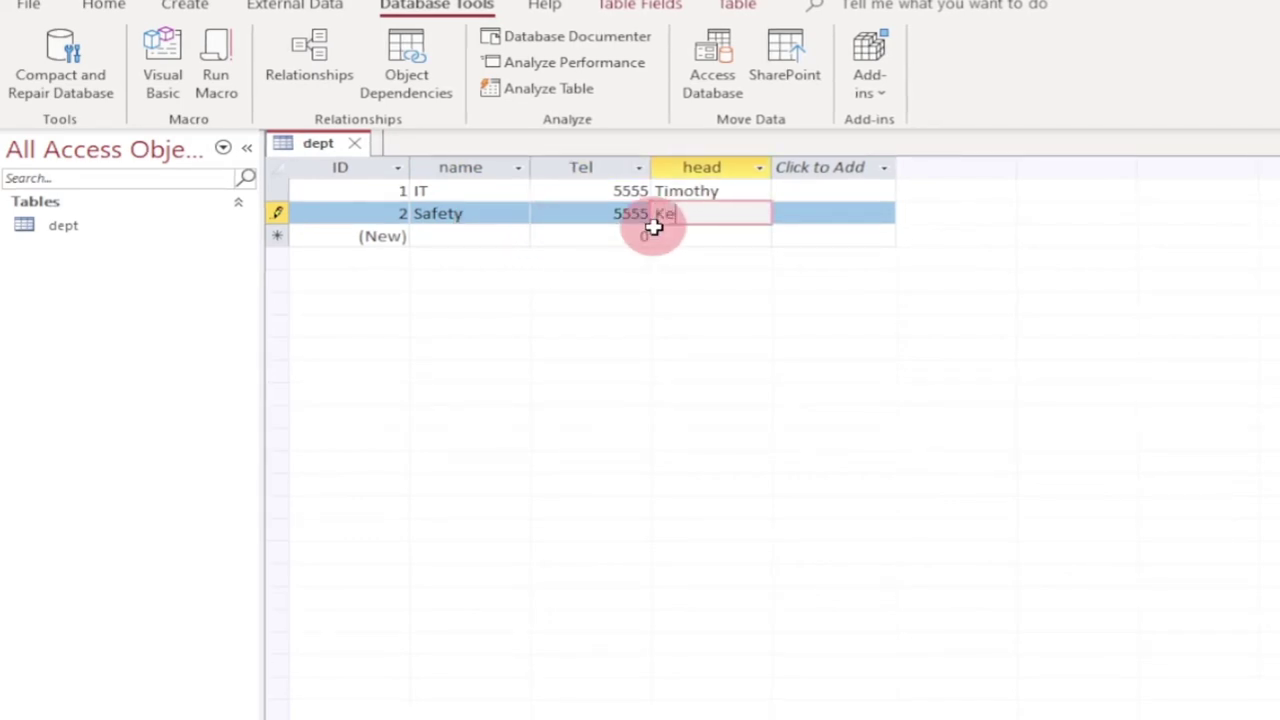
key(Tab)
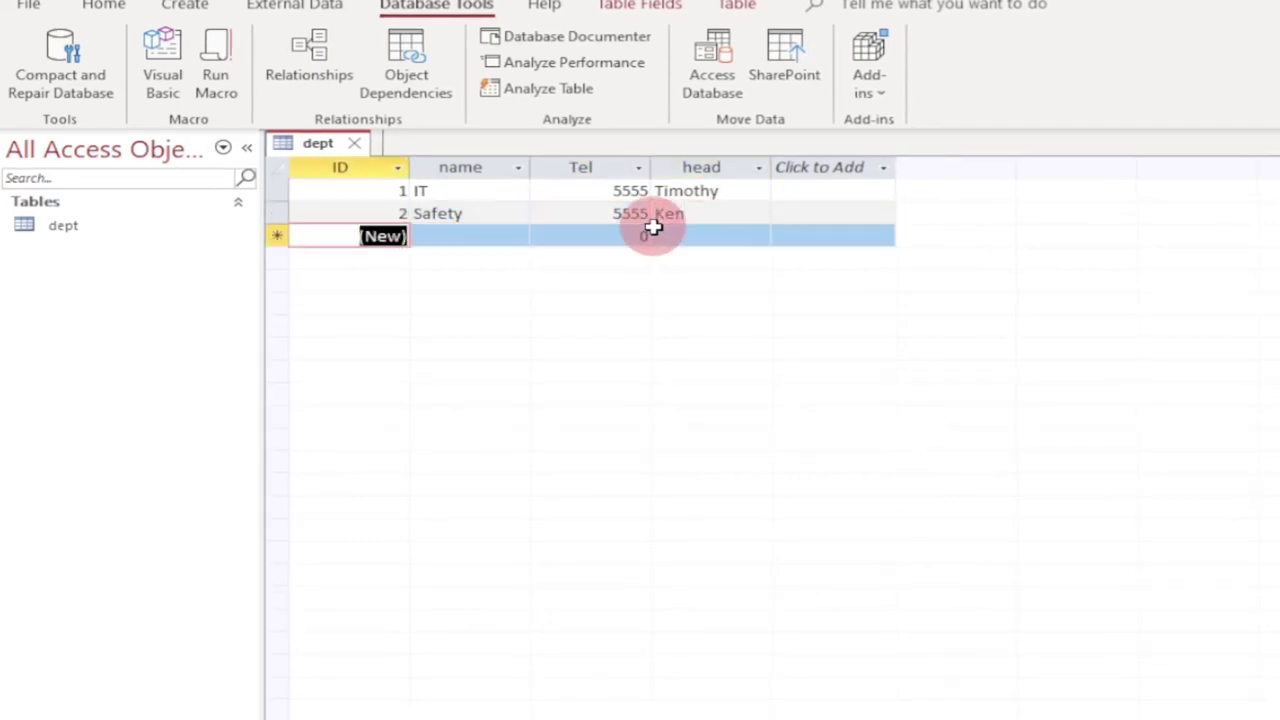
Step: Enter and save a third dept record with the name Procurement, its telephone number and the head's name
click(447, 236)
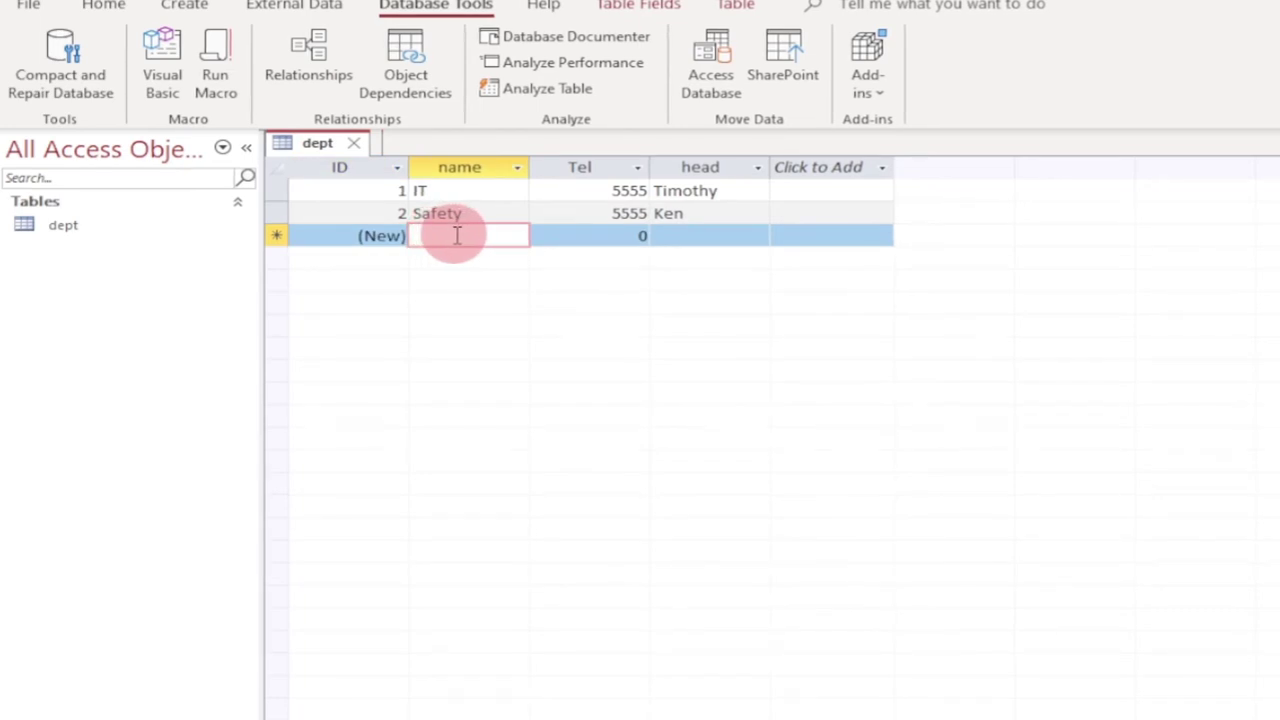
text(Procum)
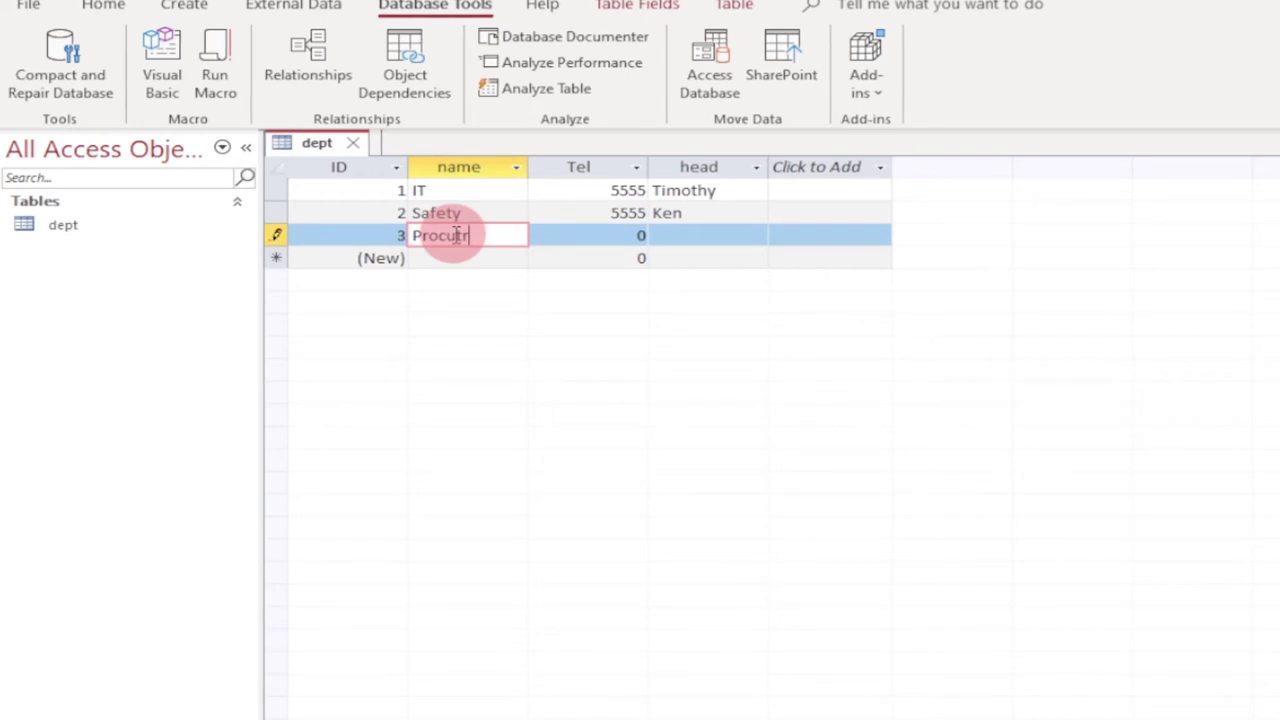
text(rement)
key(Tab)
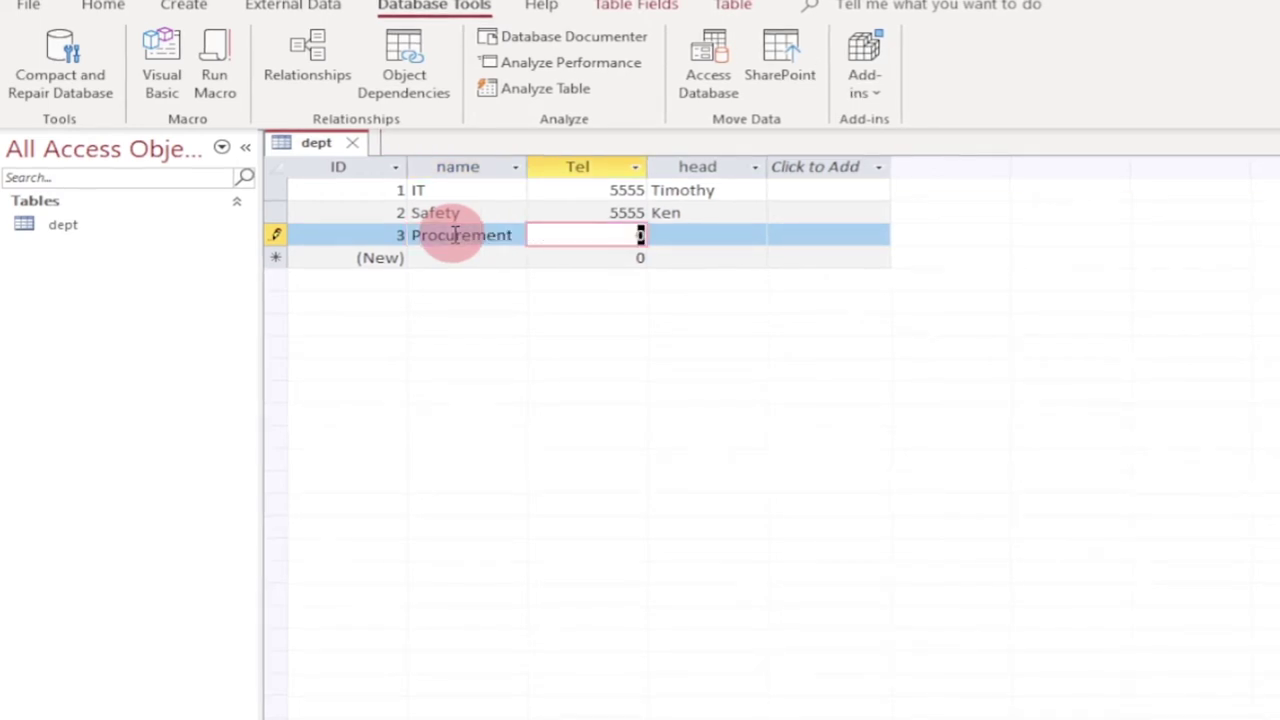
text(5555)
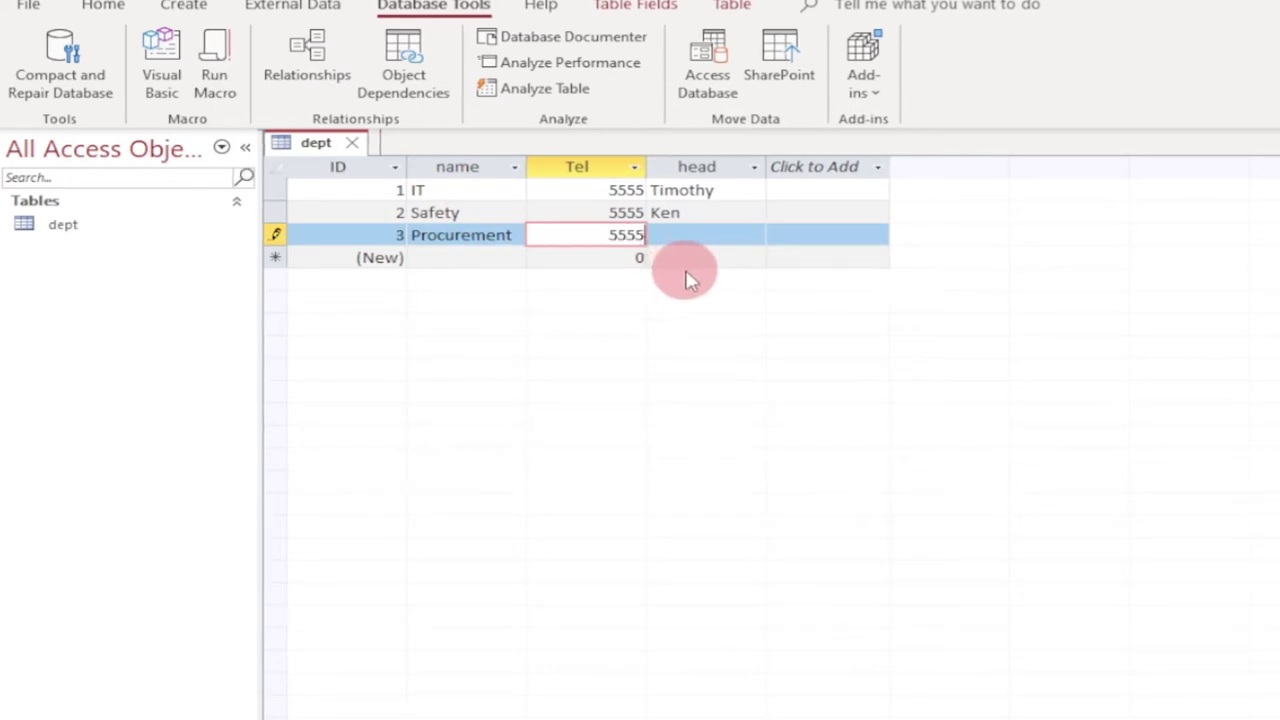
key(Tab)
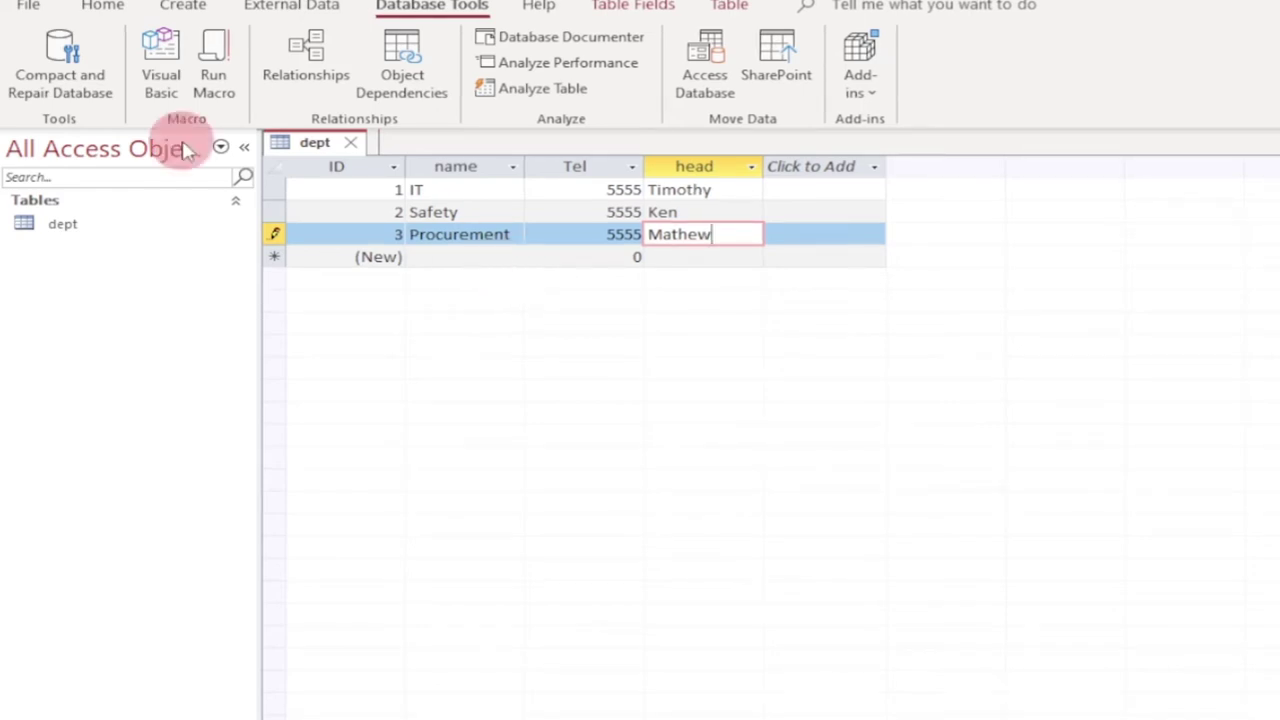
key(shift+Return)
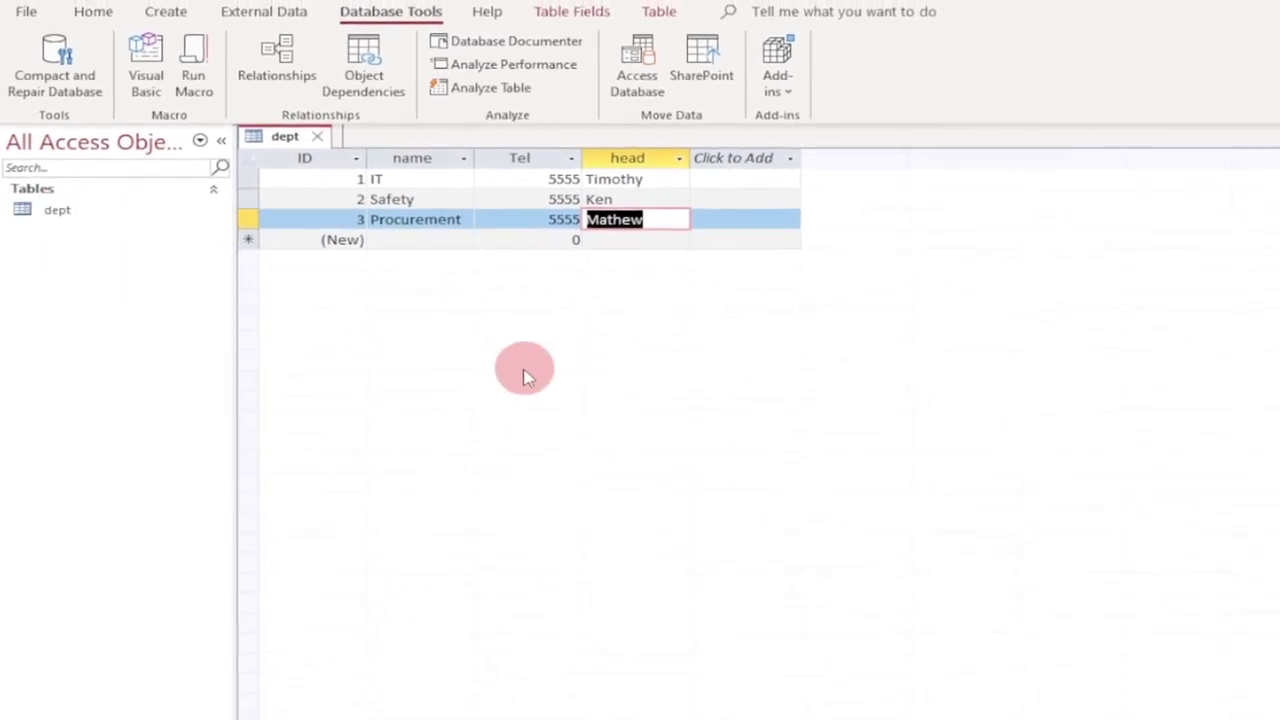
Step: Create a form based on the dept table
click(150, 18)
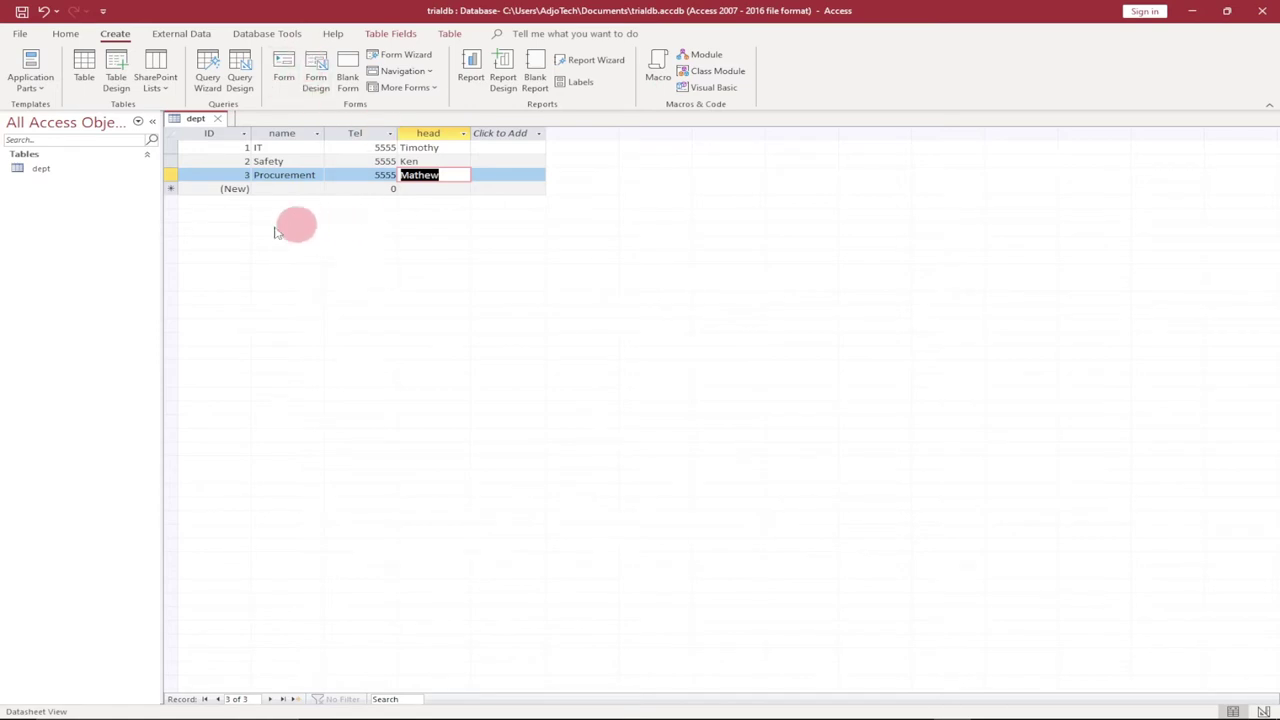
click(287, 84)
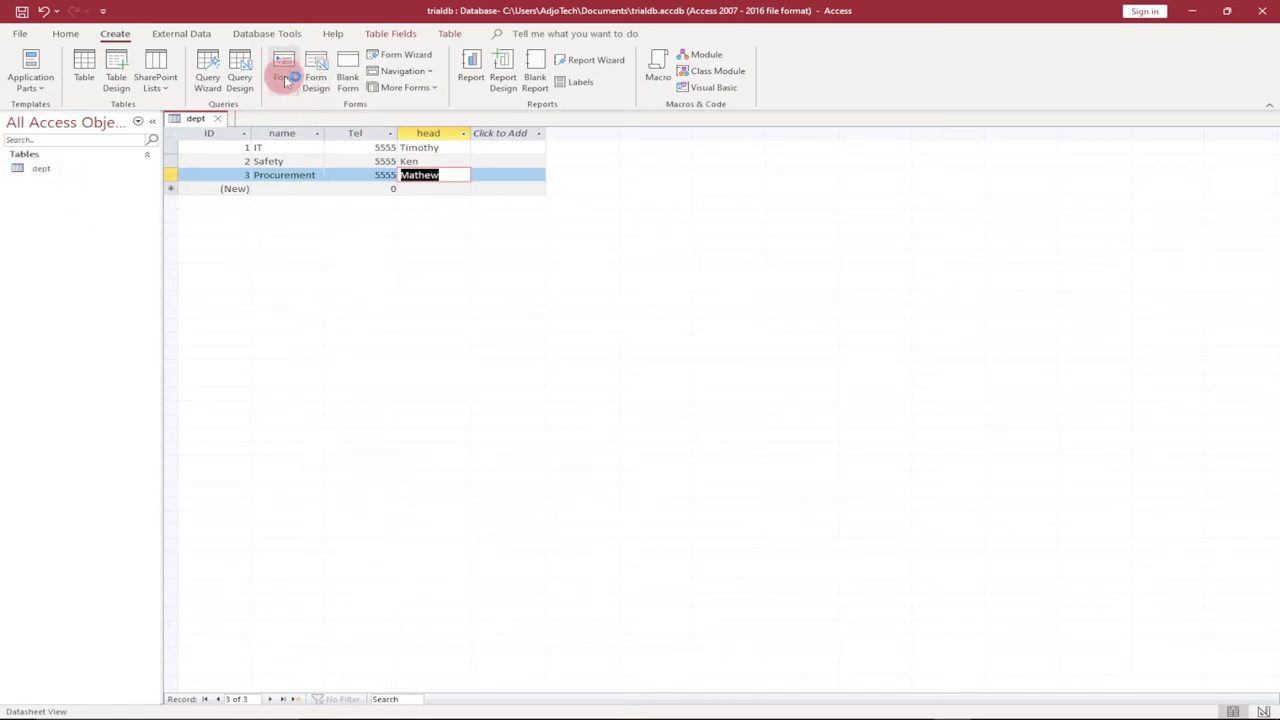
click(285, 72)
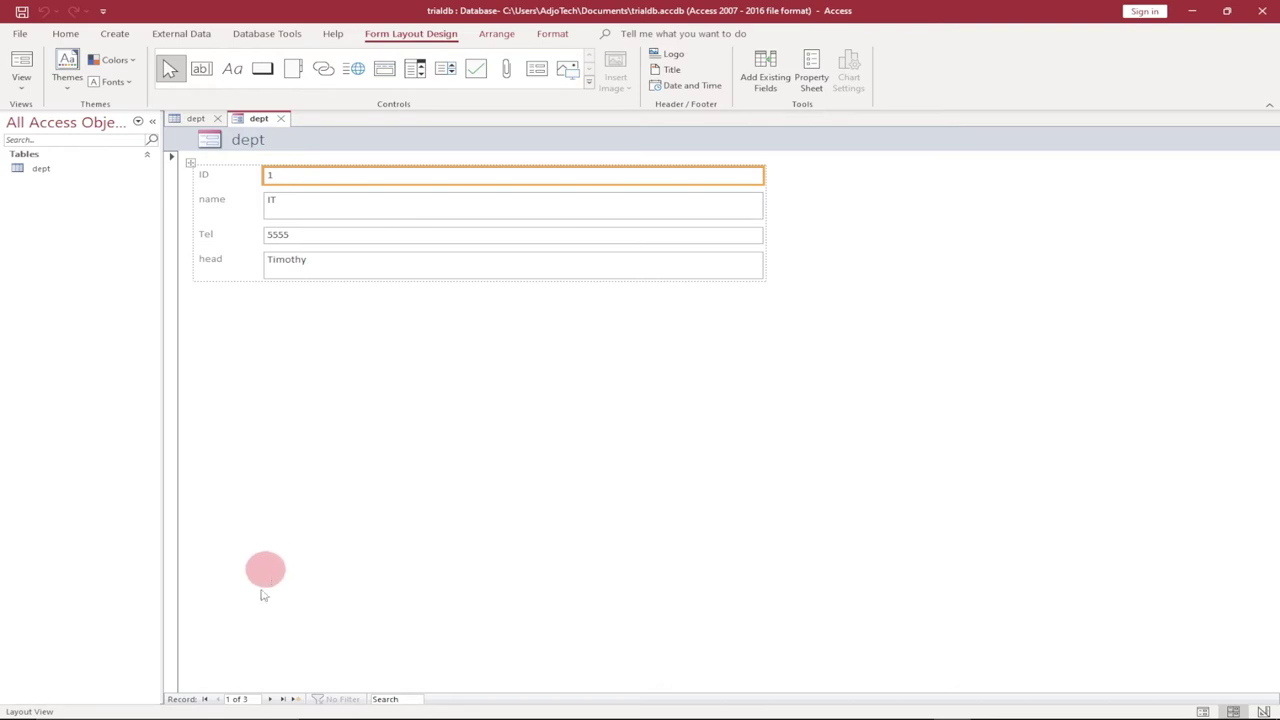
Step: Browse forward through the department records in the new dept form, then back to the Safety record
click(274, 699)
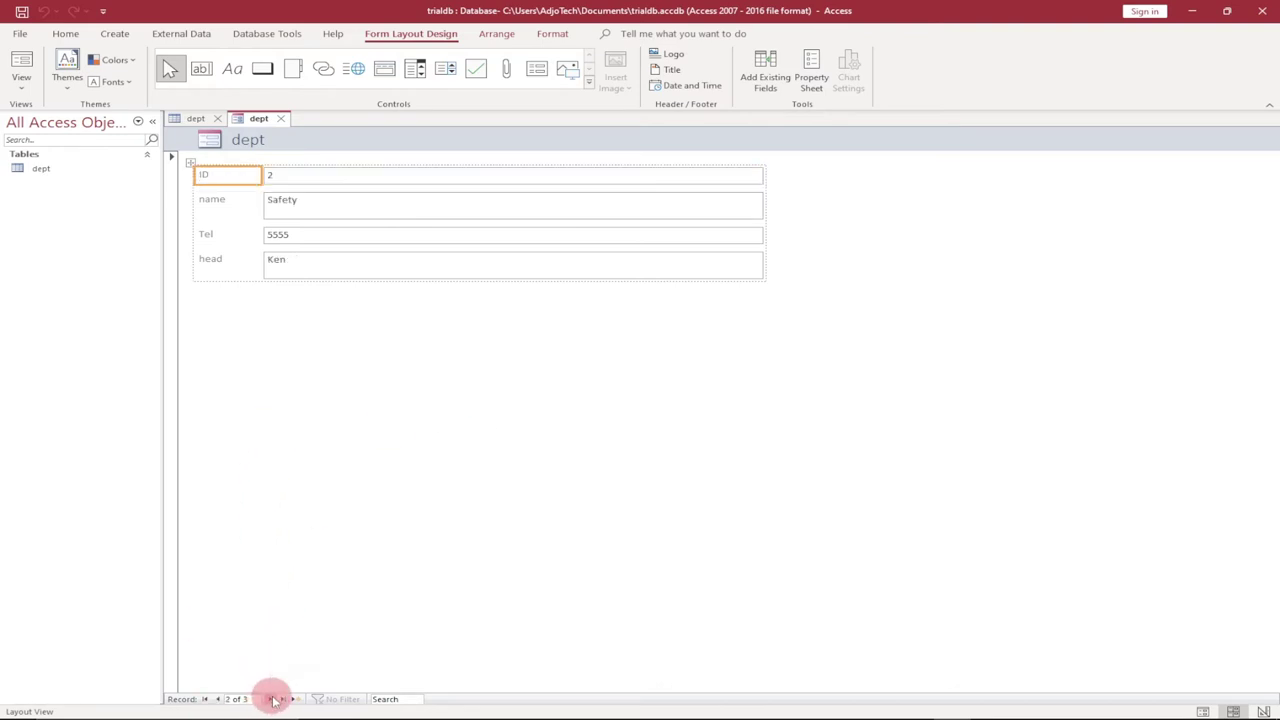
click(274, 699)
click(274, 699)
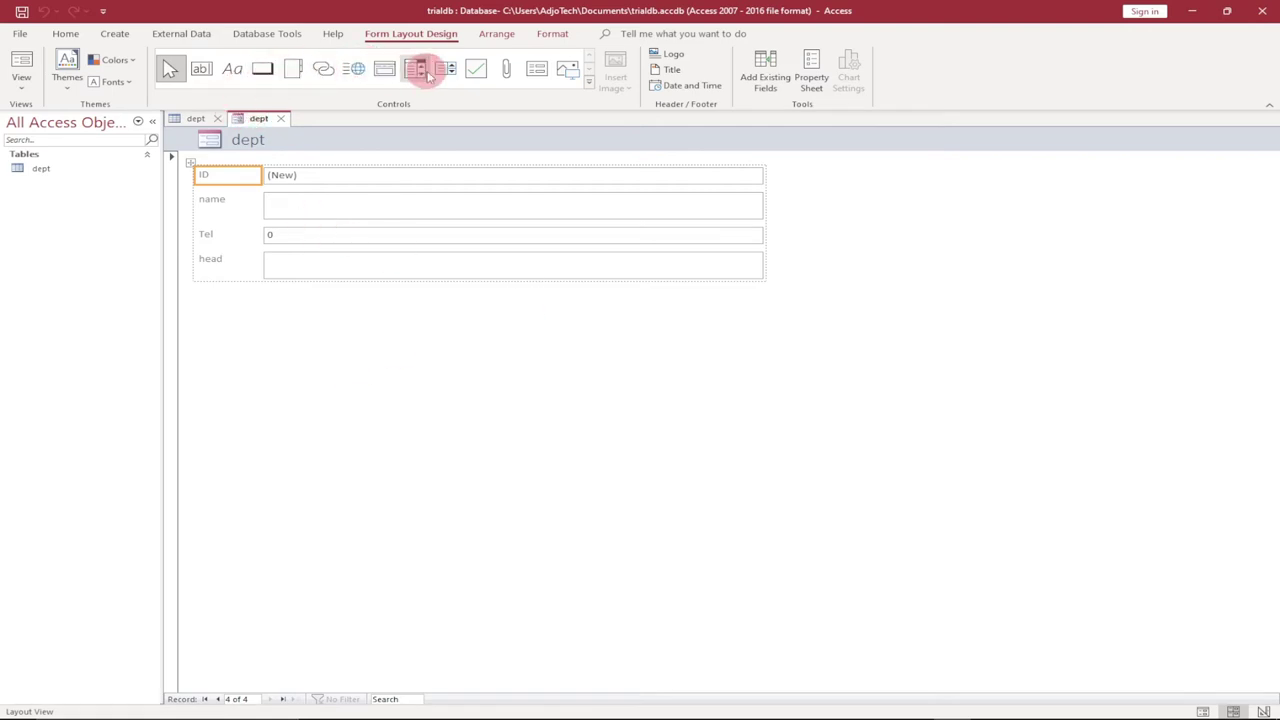
click(502, 68)
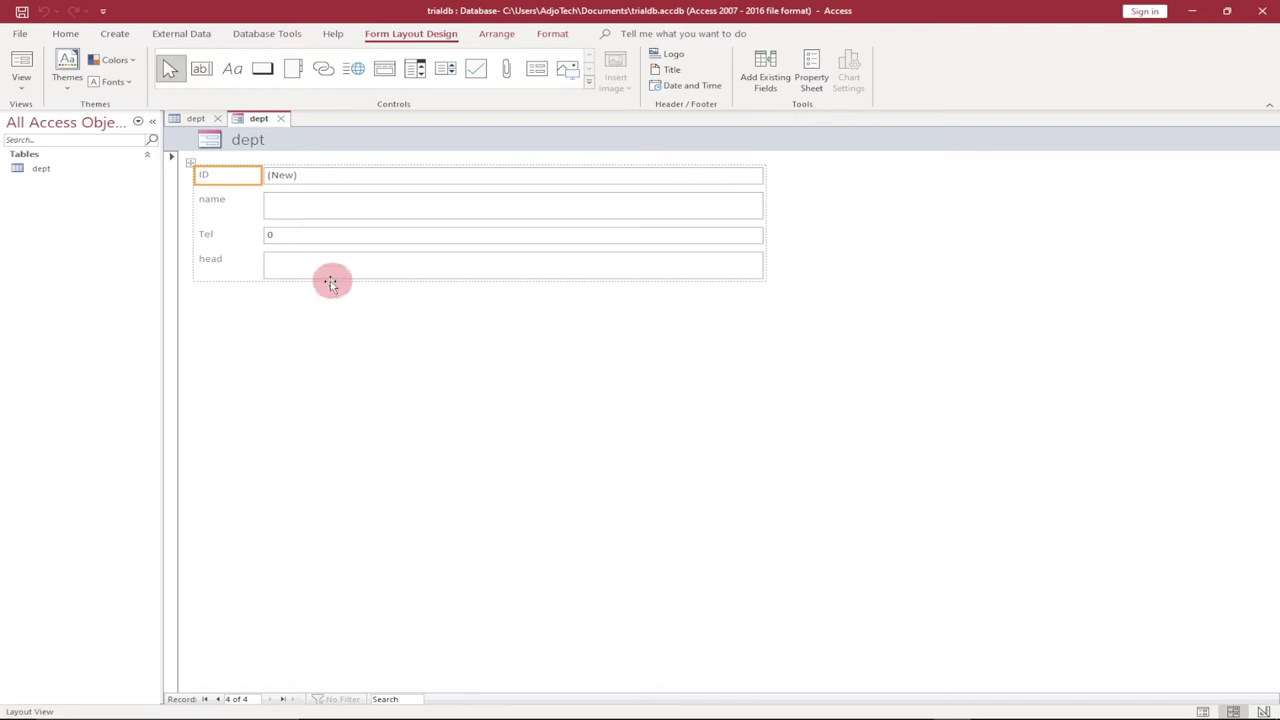
click(217, 699)
click(217, 699)
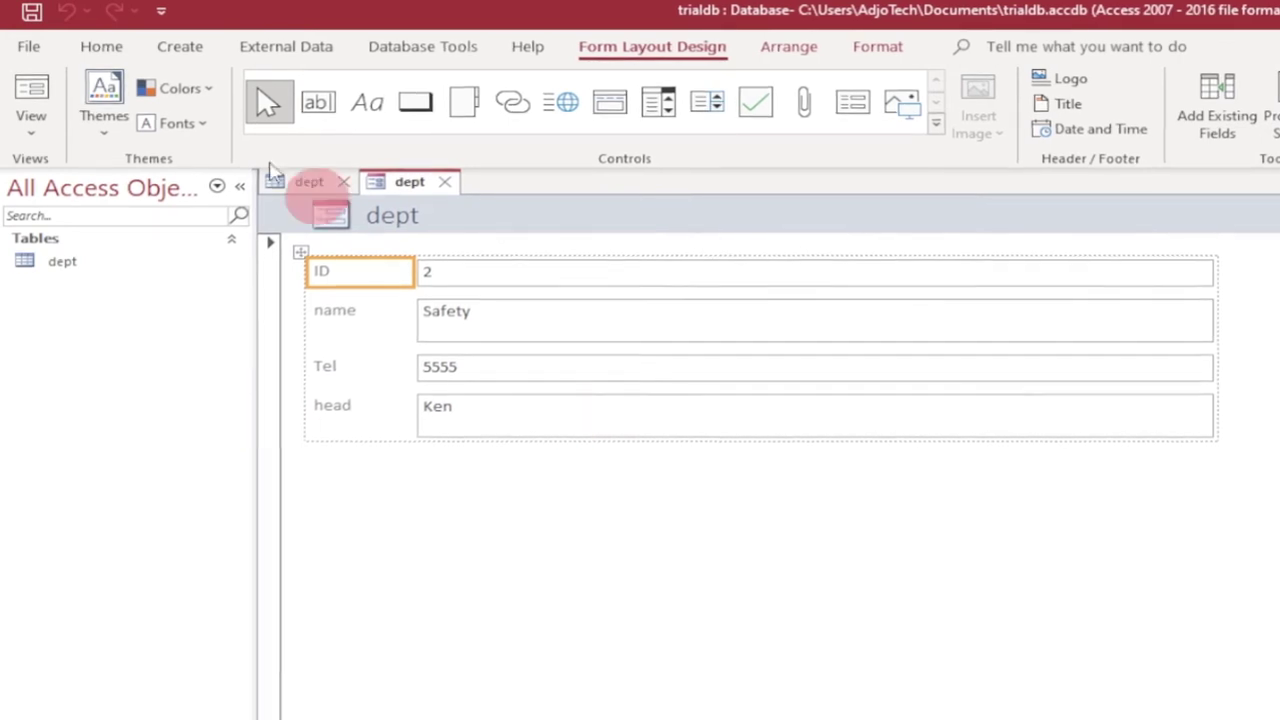
Step: Save the new department form under the name dept-form
right_click(407, 184)
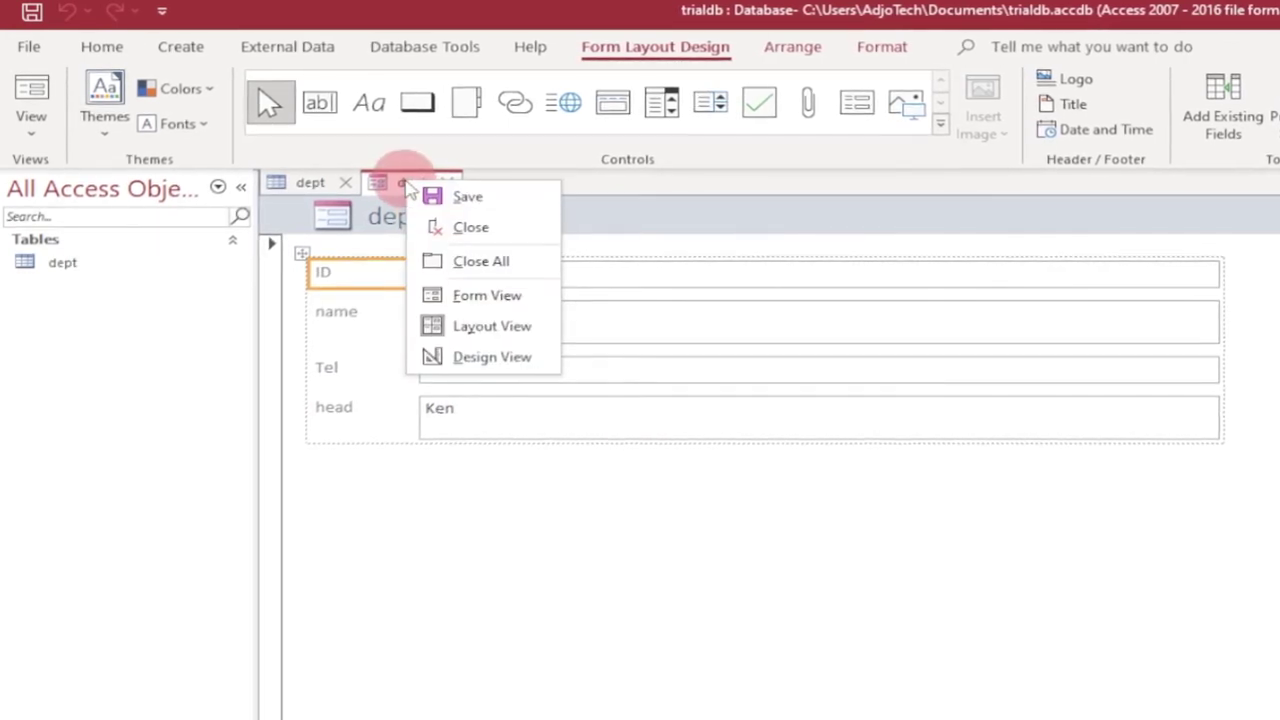
click(458, 196)
click(905, 399)
text(-form)
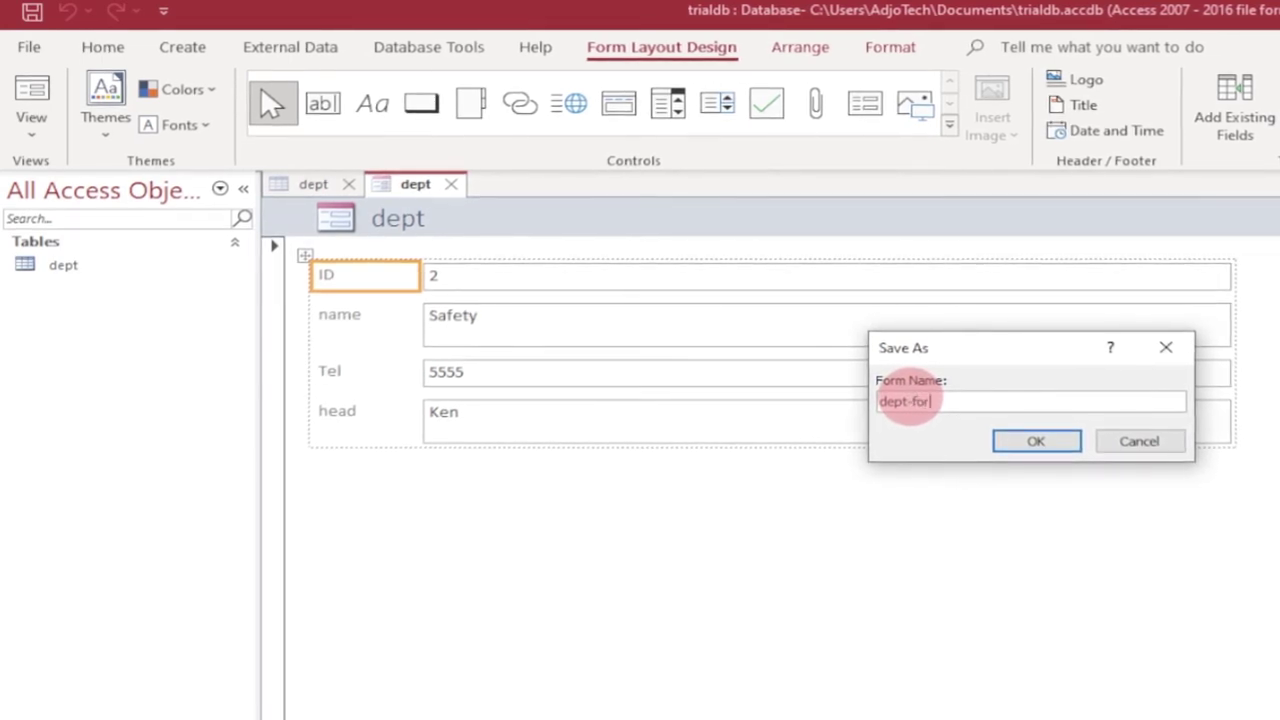
click(1045, 443)
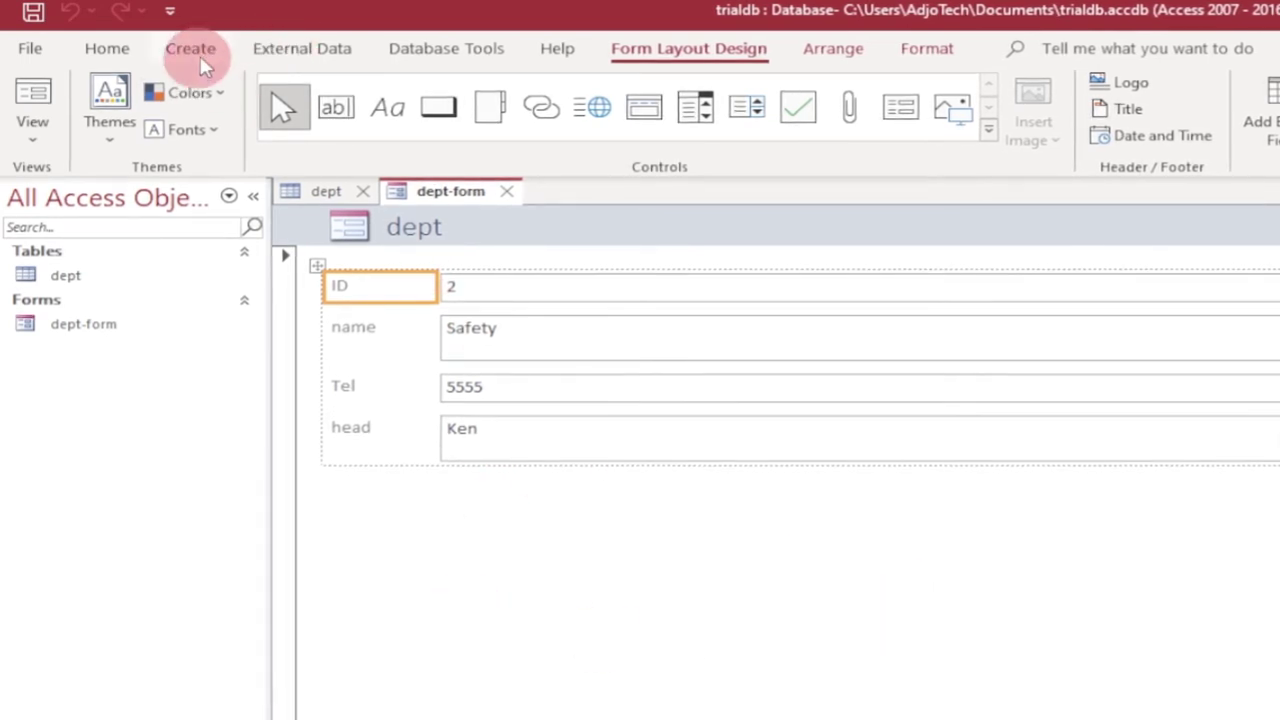
Step: Create a new table and save it as employees
click(195, 52)
click(138, 122)
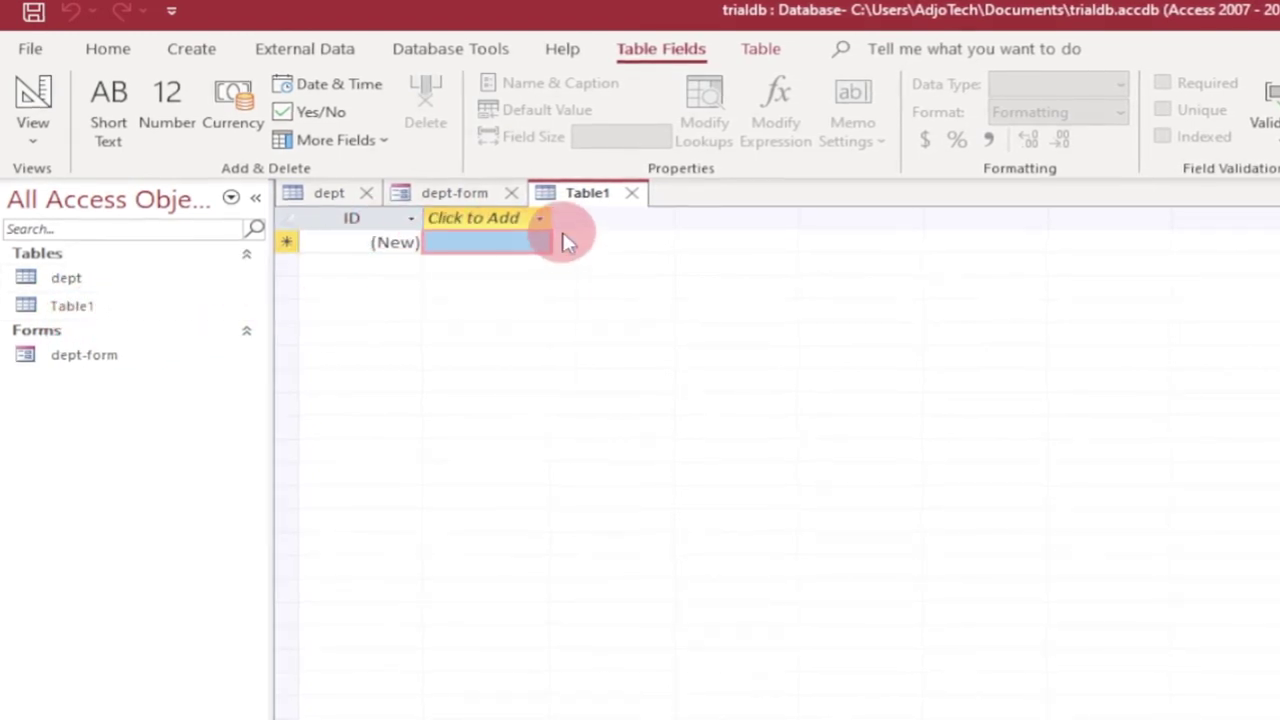
right_click(578, 203)
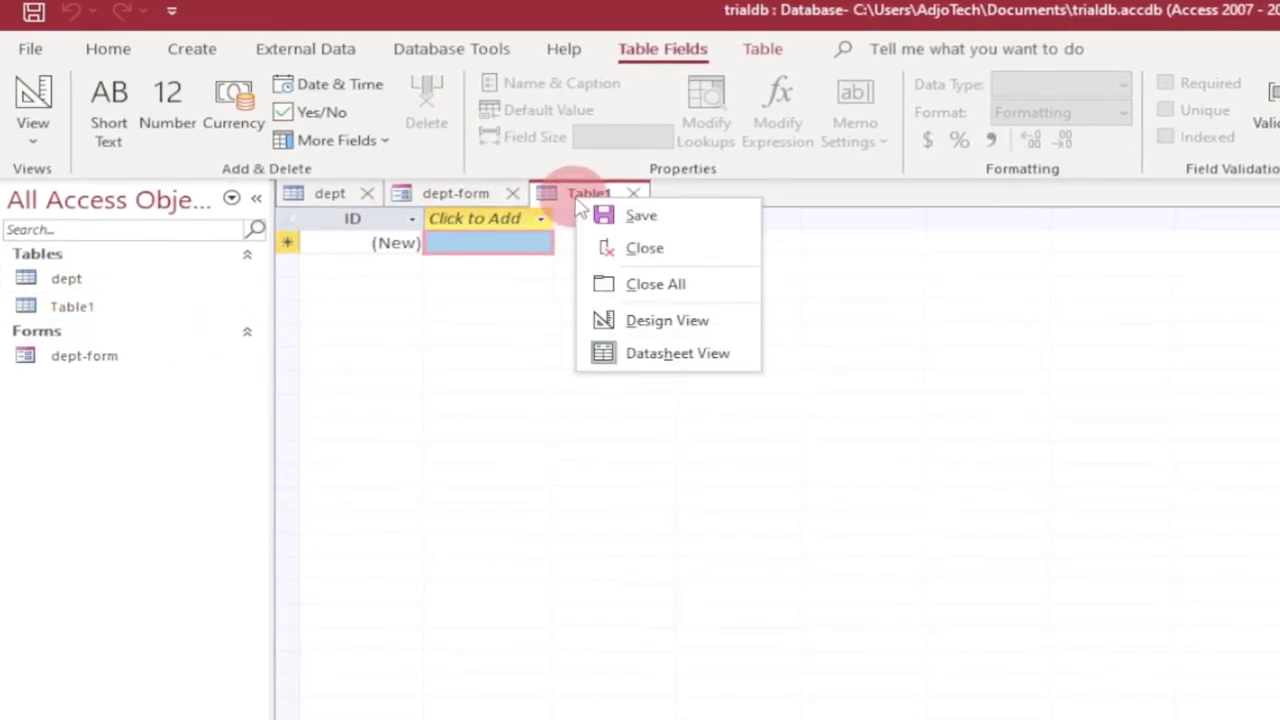
click(626, 214)
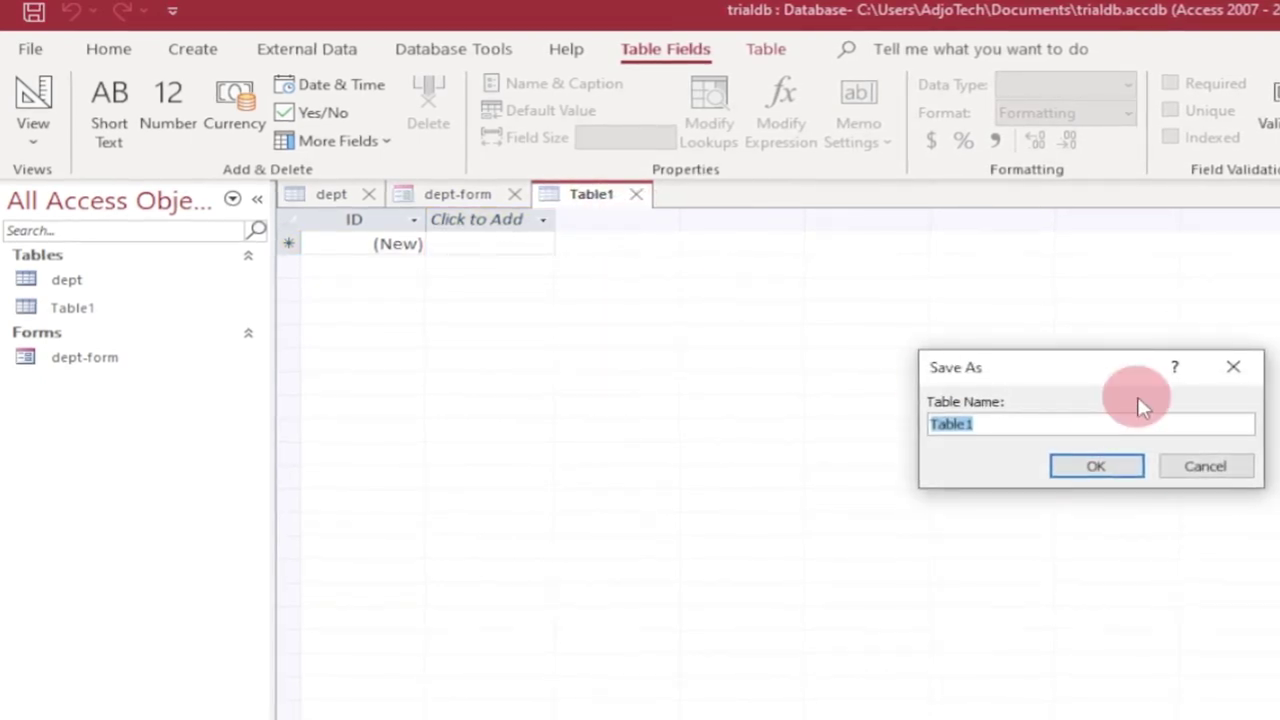
text(employ)
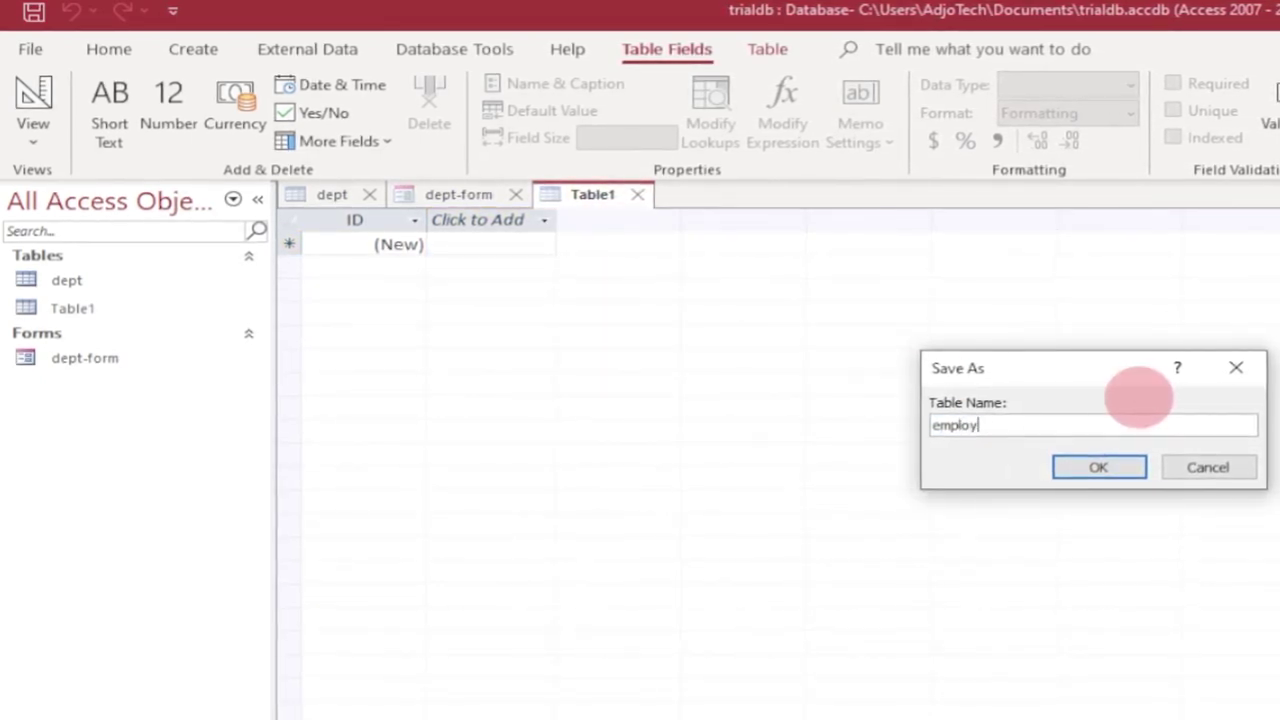
text(ees)
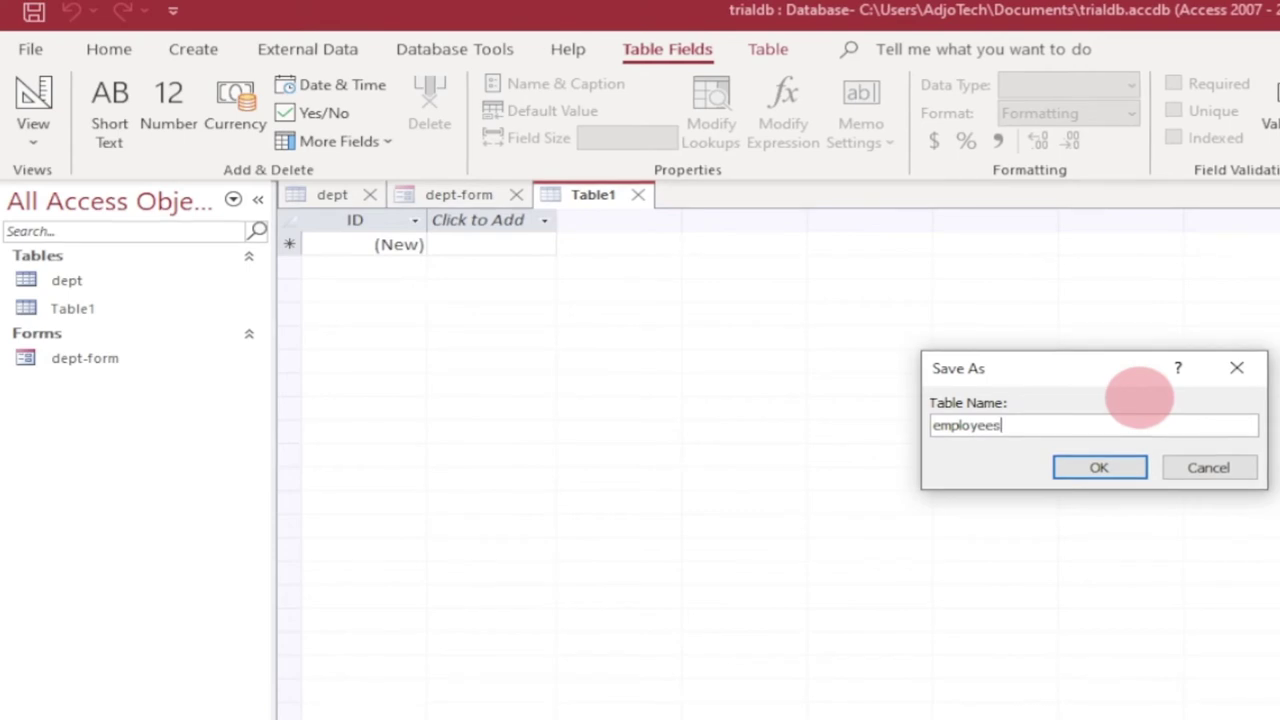
click(1120, 468)
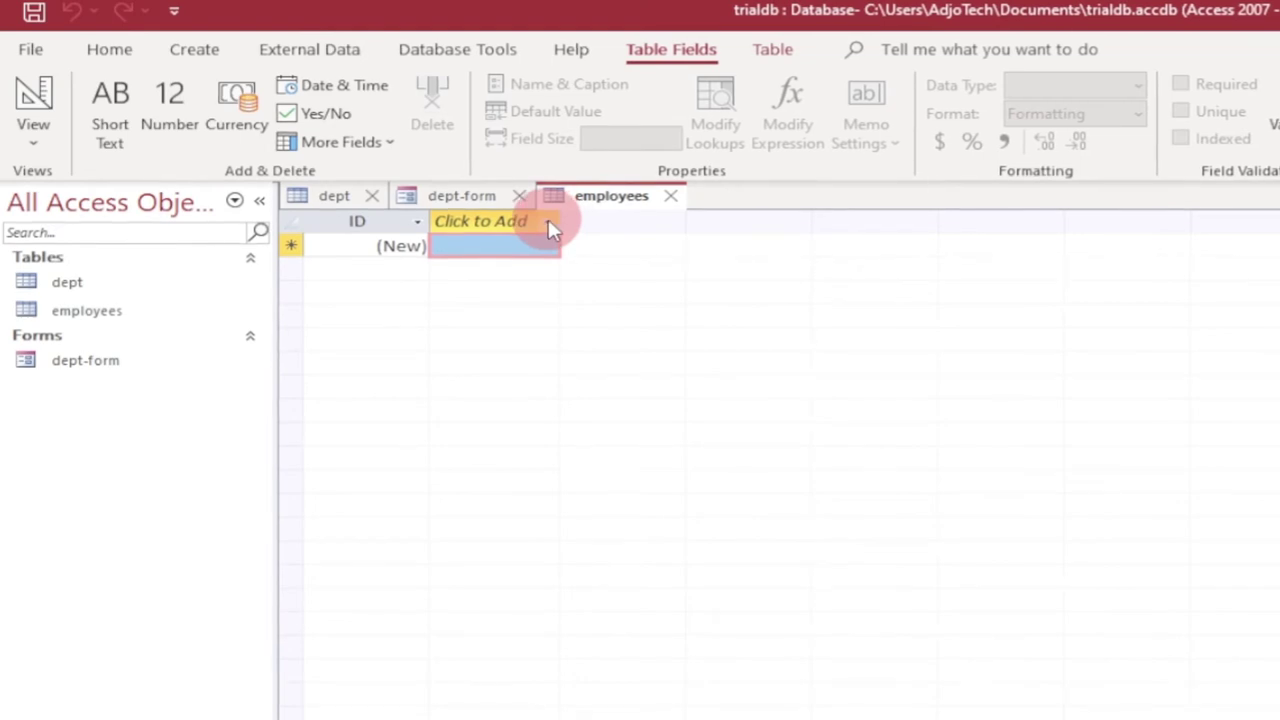
Step: Add a Short Text field called name and a Number field called tel to the employees table
click(551, 222)
click(552, 251)
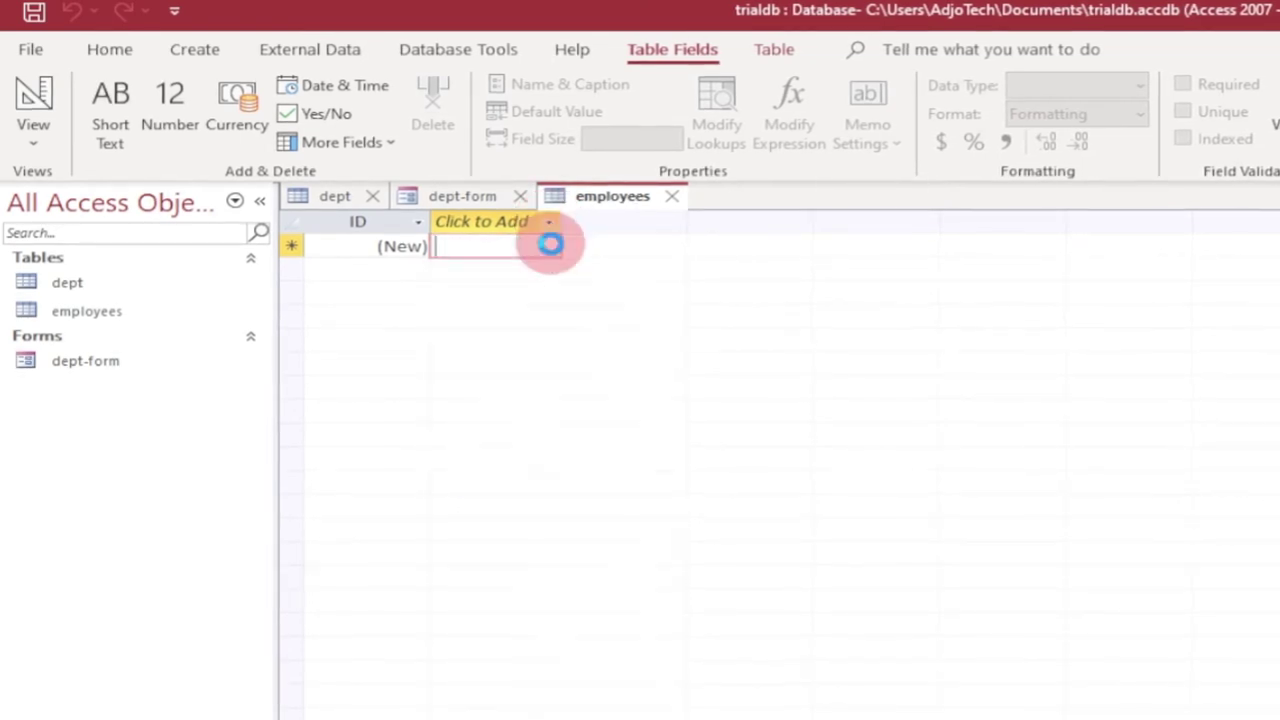
text(name)
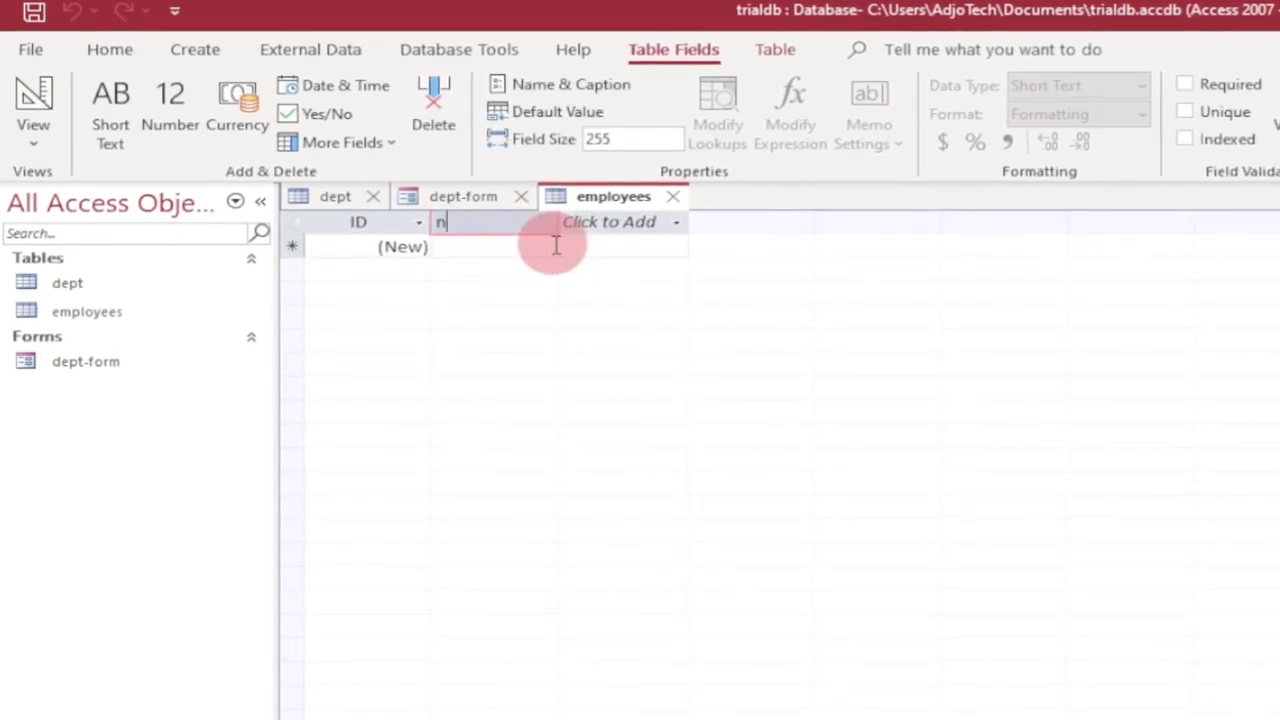
click(587, 295)
click(1040, 698)
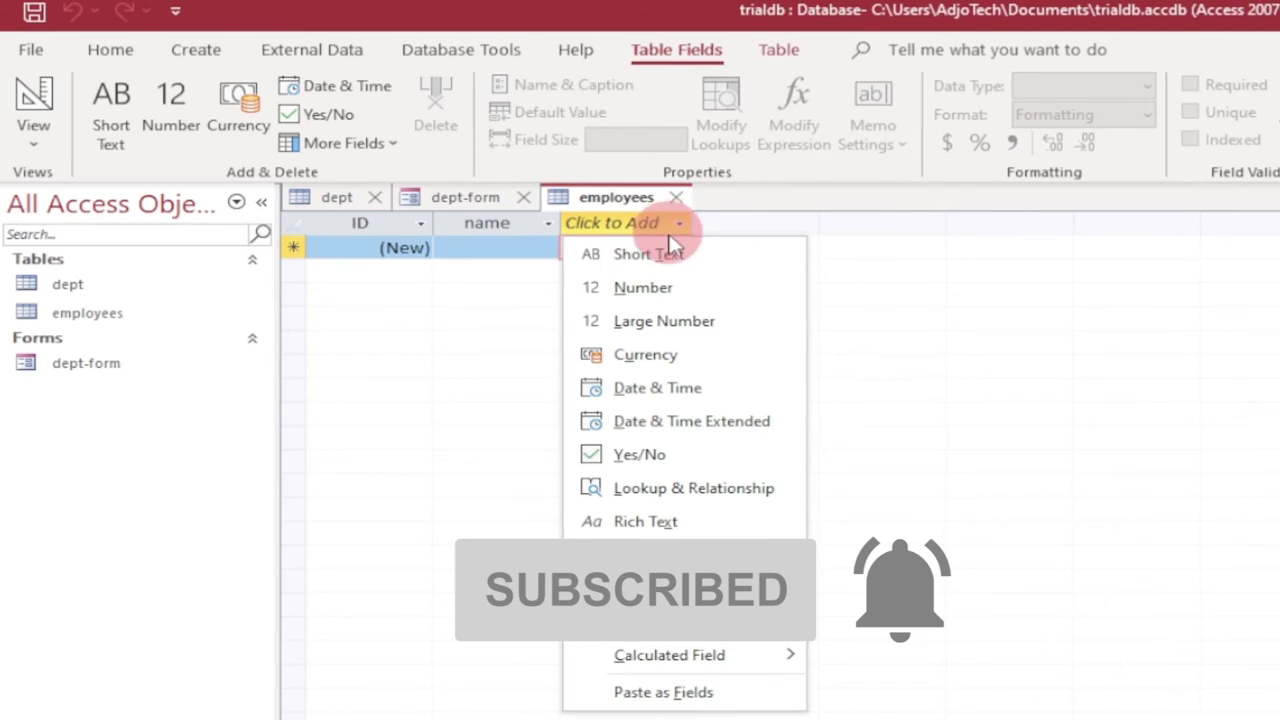
click(674, 283)
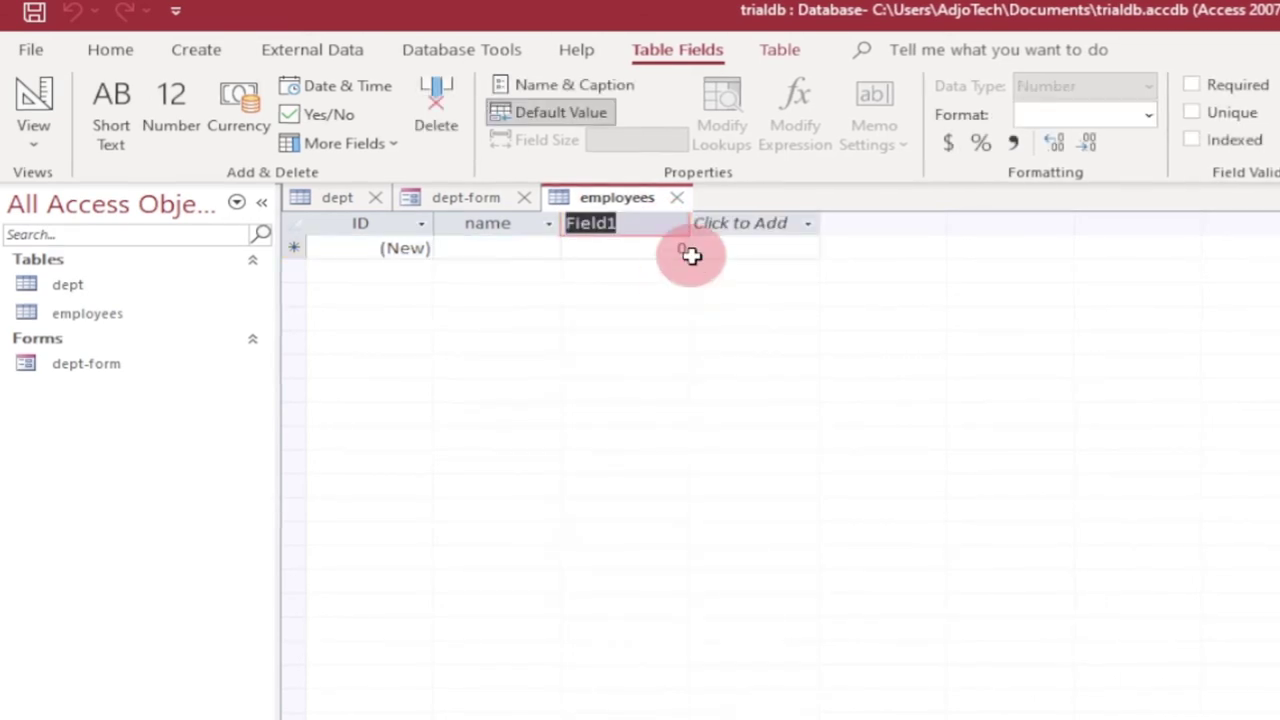
text(tel)
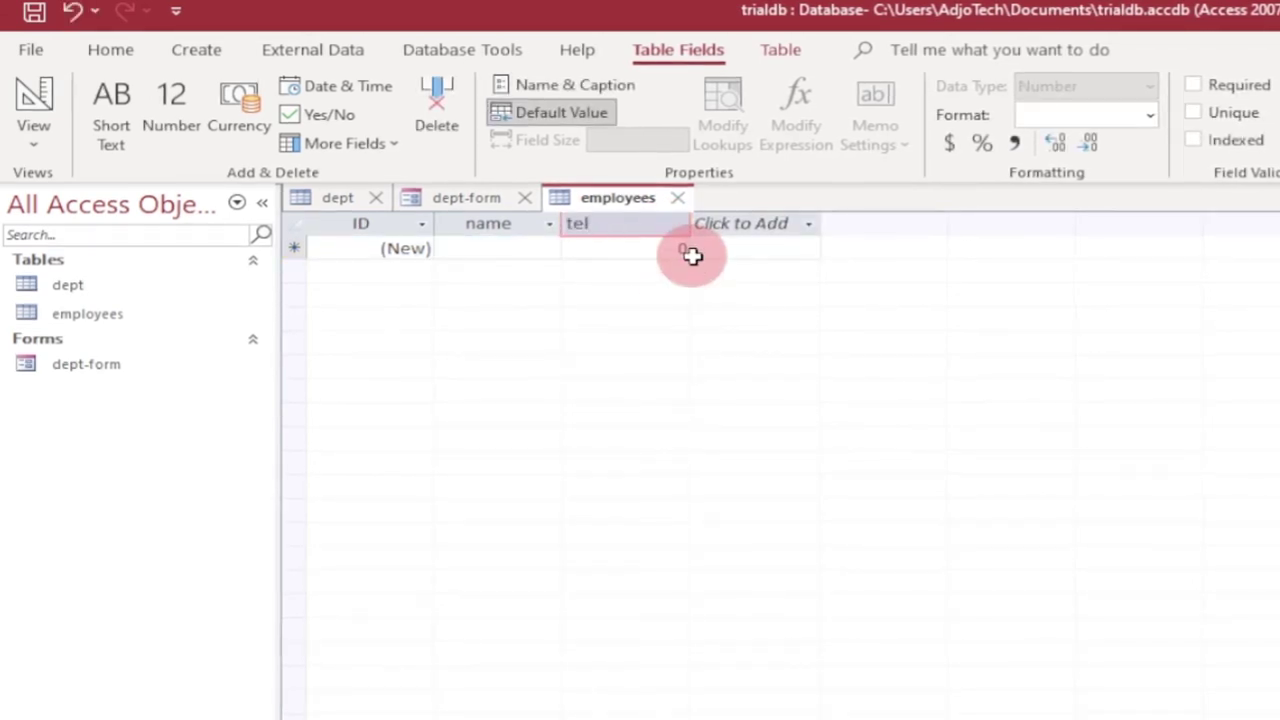
click(692, 255)
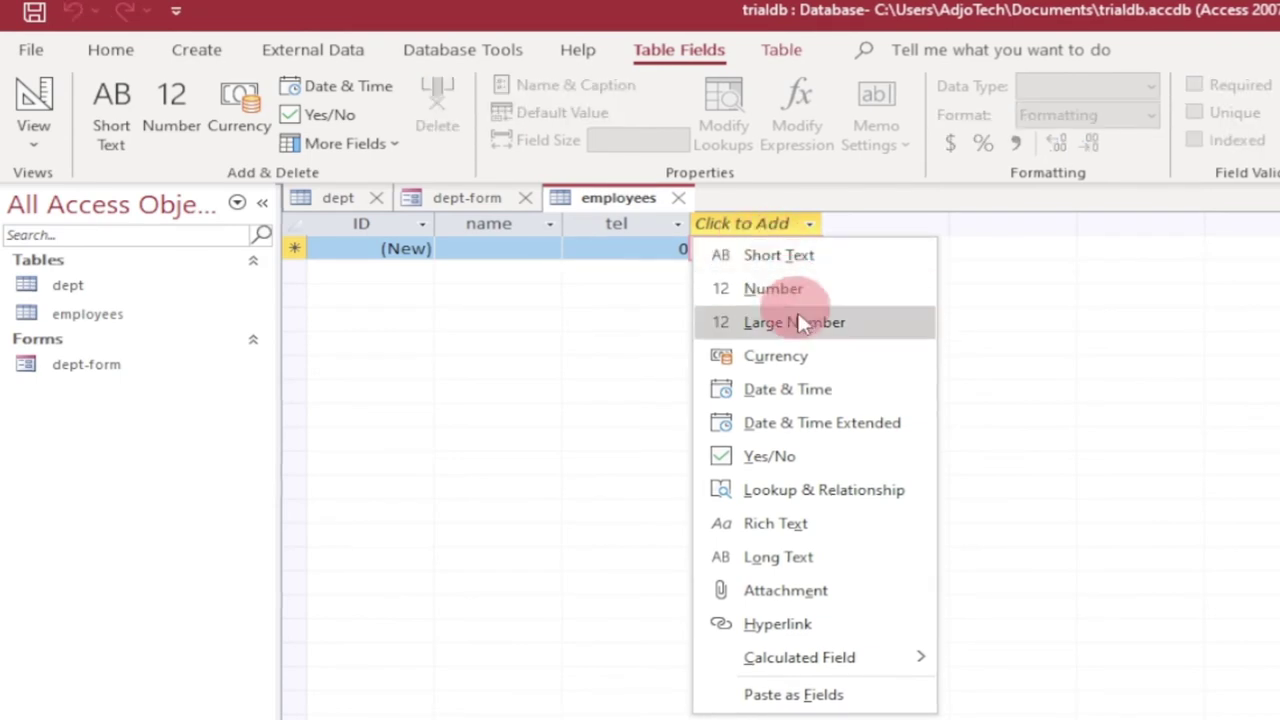
Step: Add a Currency field called salary to the employees table
click(808, 355)
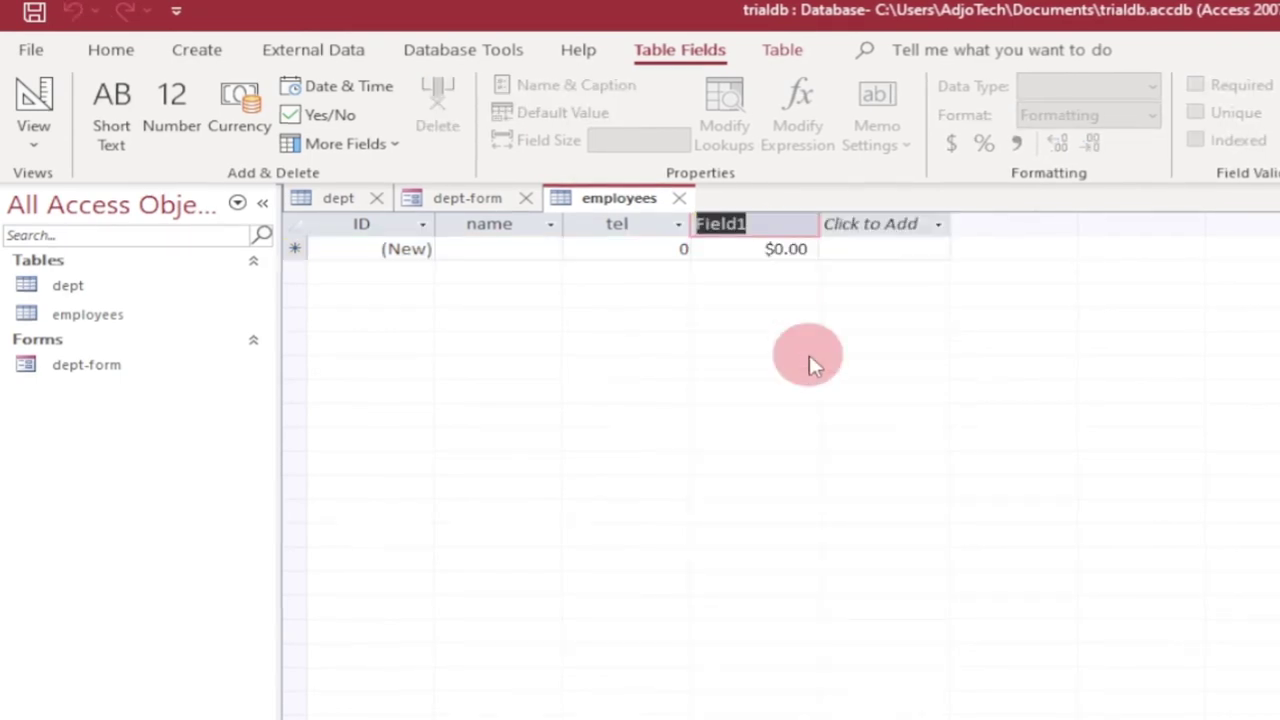
text(sala)
key(BackSpace)
key(BackSpace)
text(lary)
key(Tab)
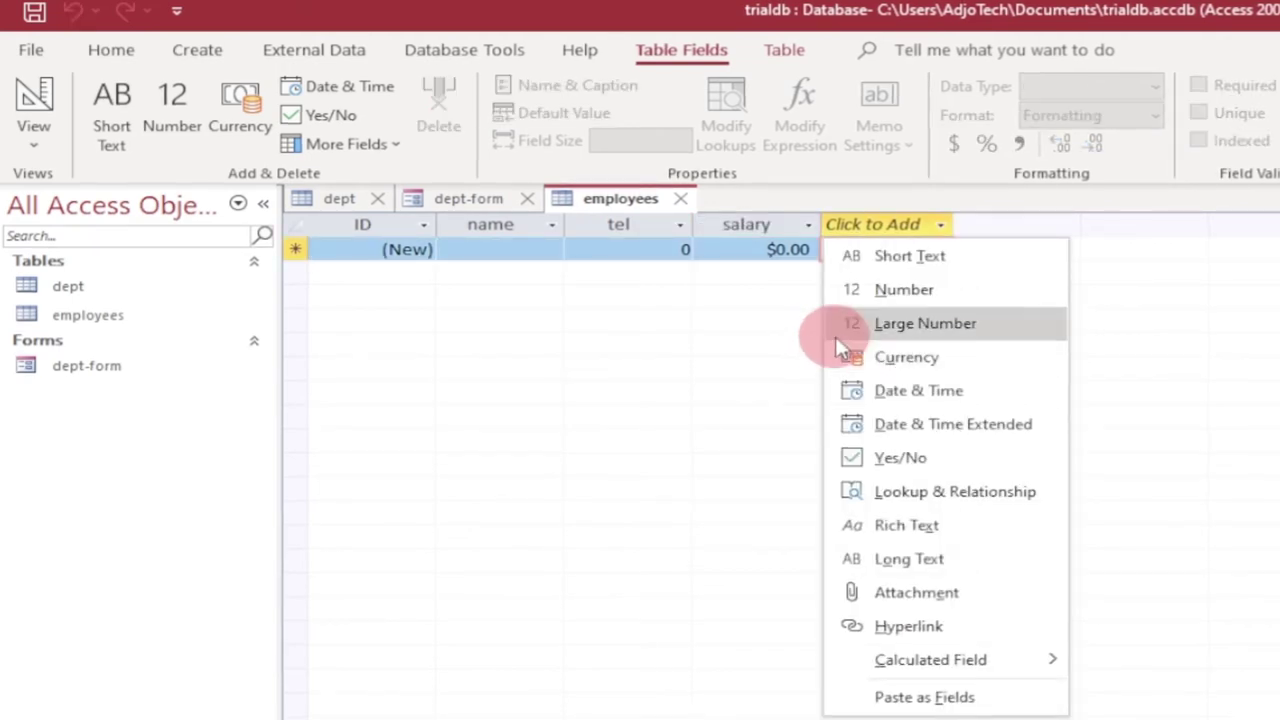
Step: Add a Date & Time field called dob and a Short Text field called email to the employees table
click(949, 391)
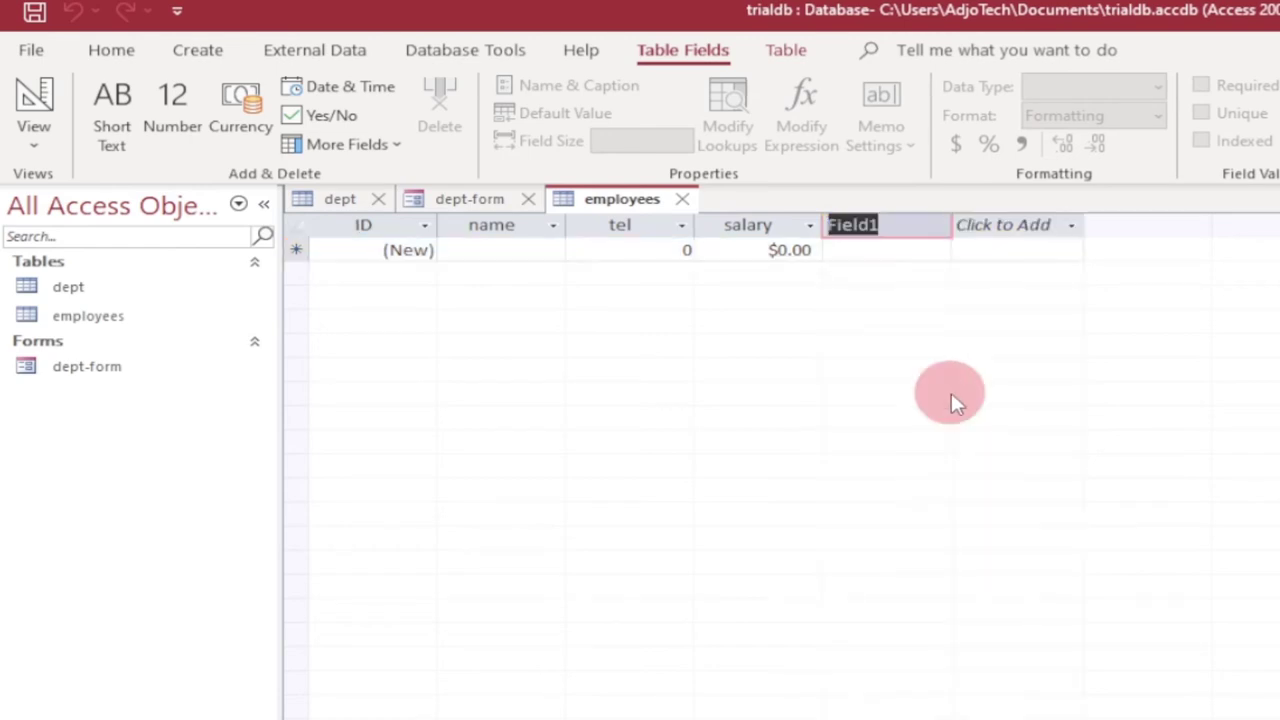
text(dob)
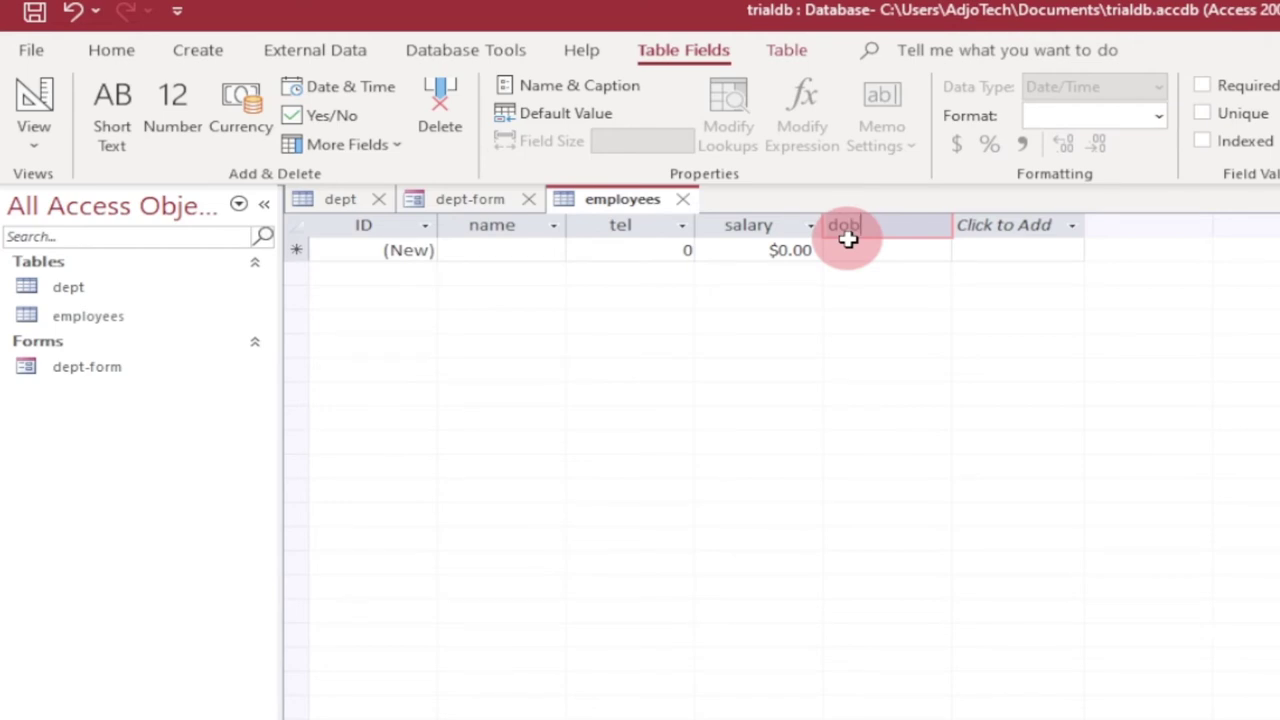
key(Return)
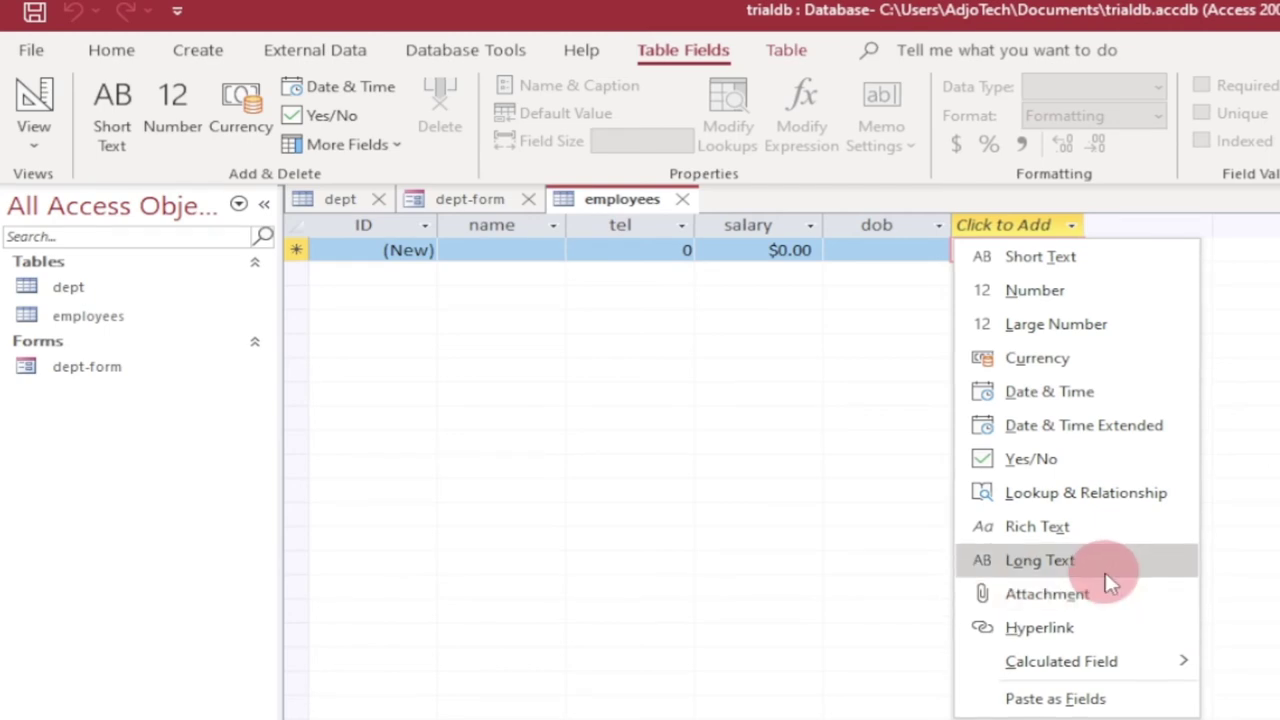
mouse_move(1073, 655)
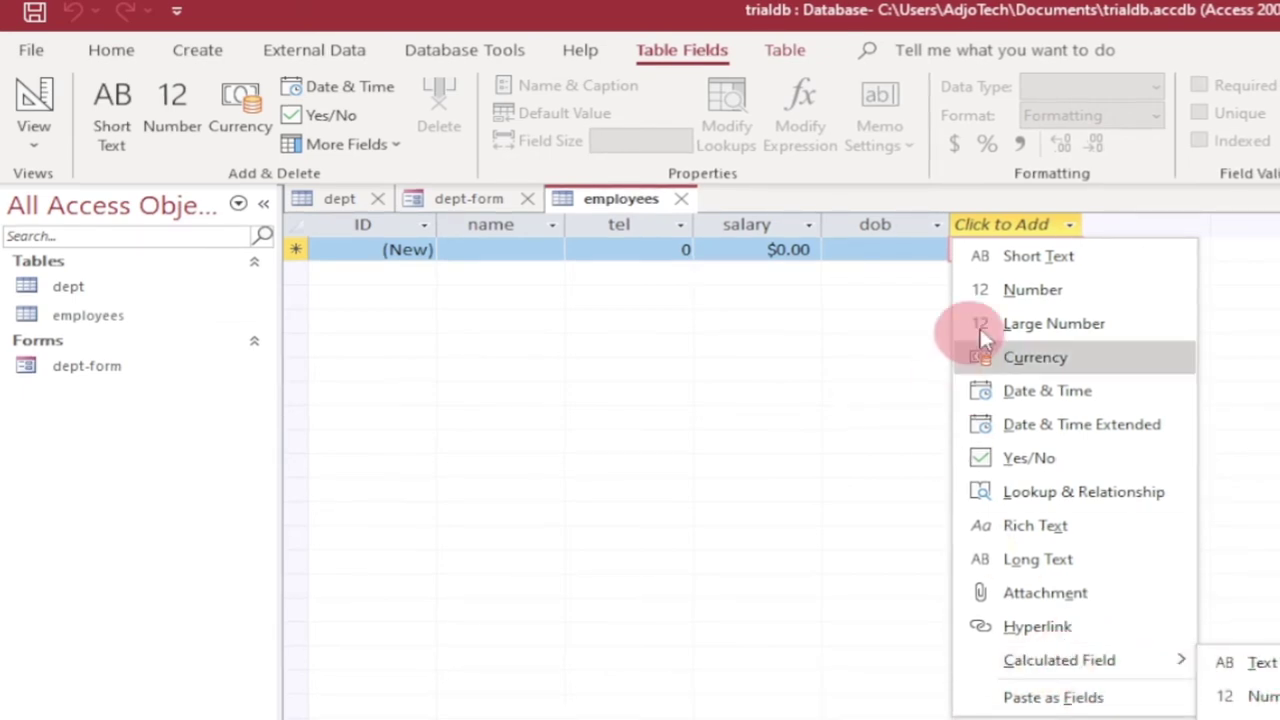
click(1012, 255)
text(email)
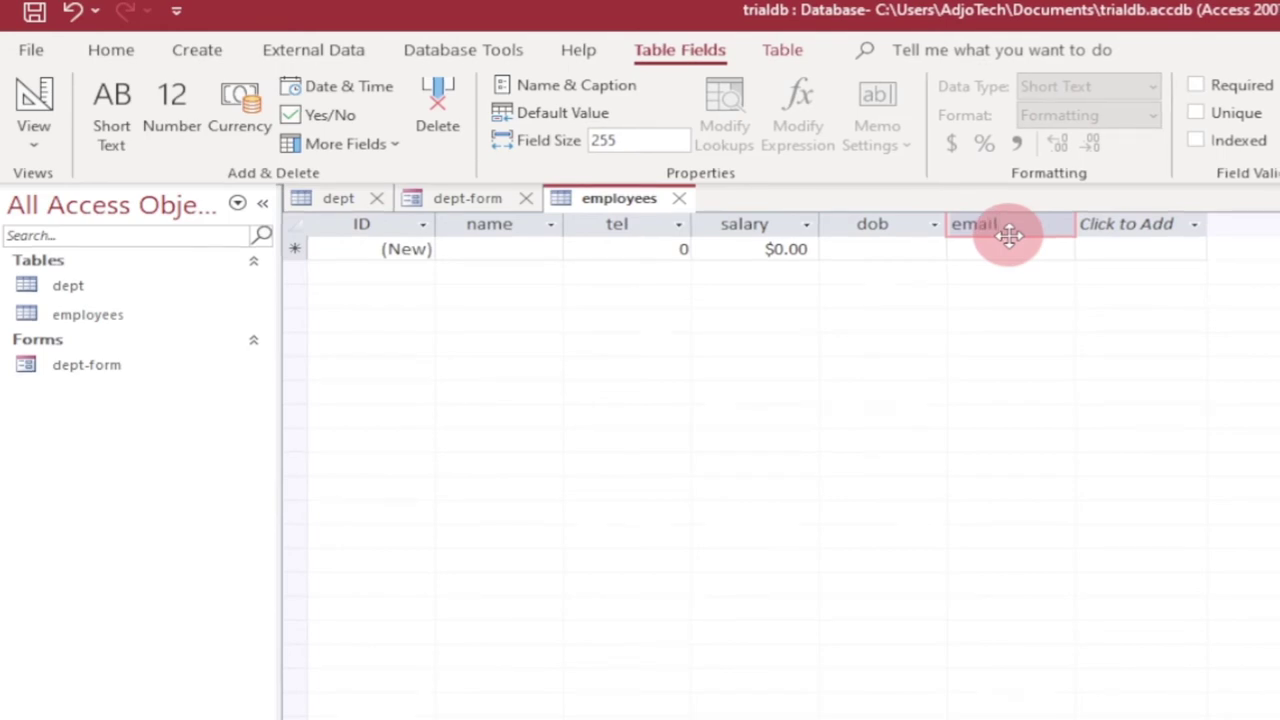
click(478, 249)
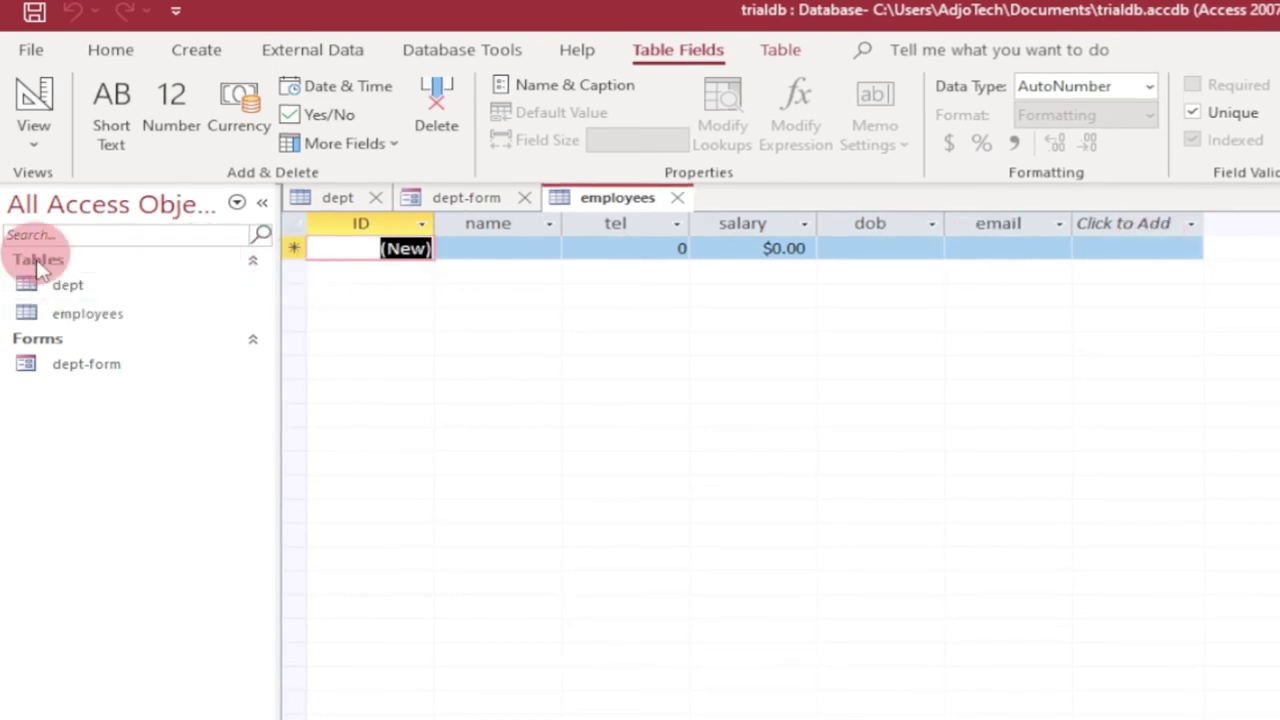
Step: Check the records in the dept table and add a Number field called dept_id to the employees table
double_click(69, 286)
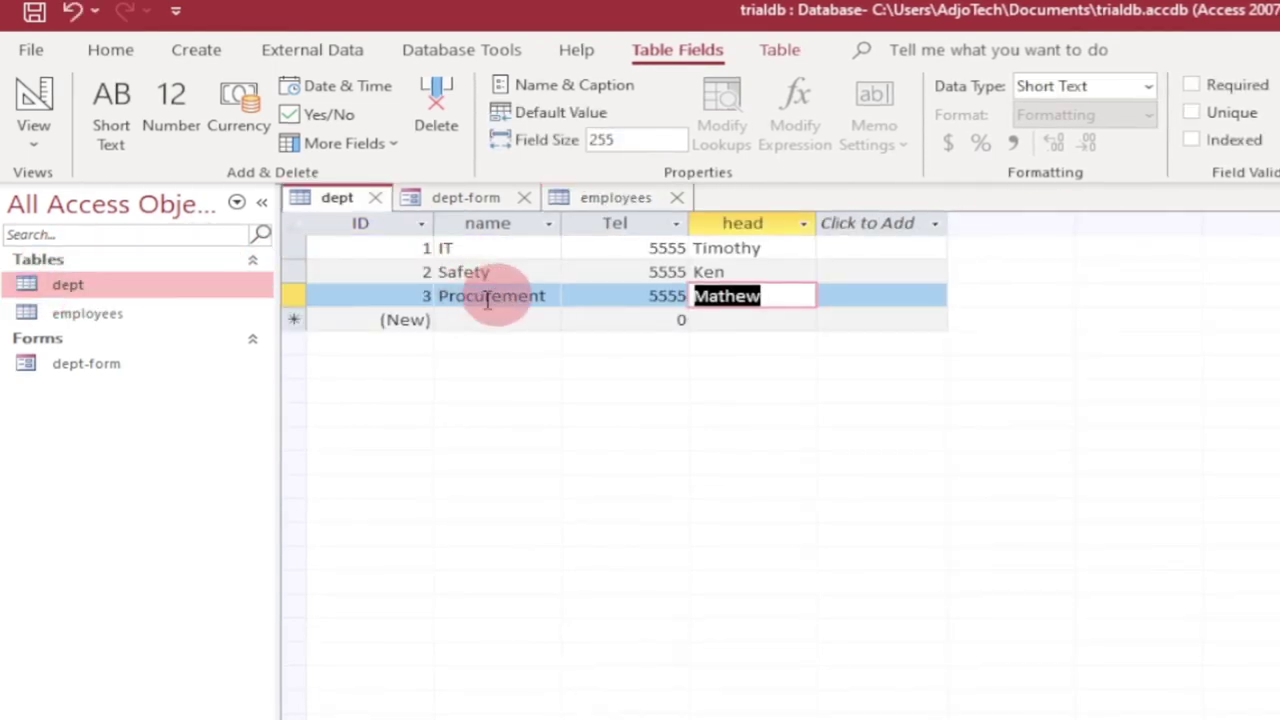
double_click(88, 312)
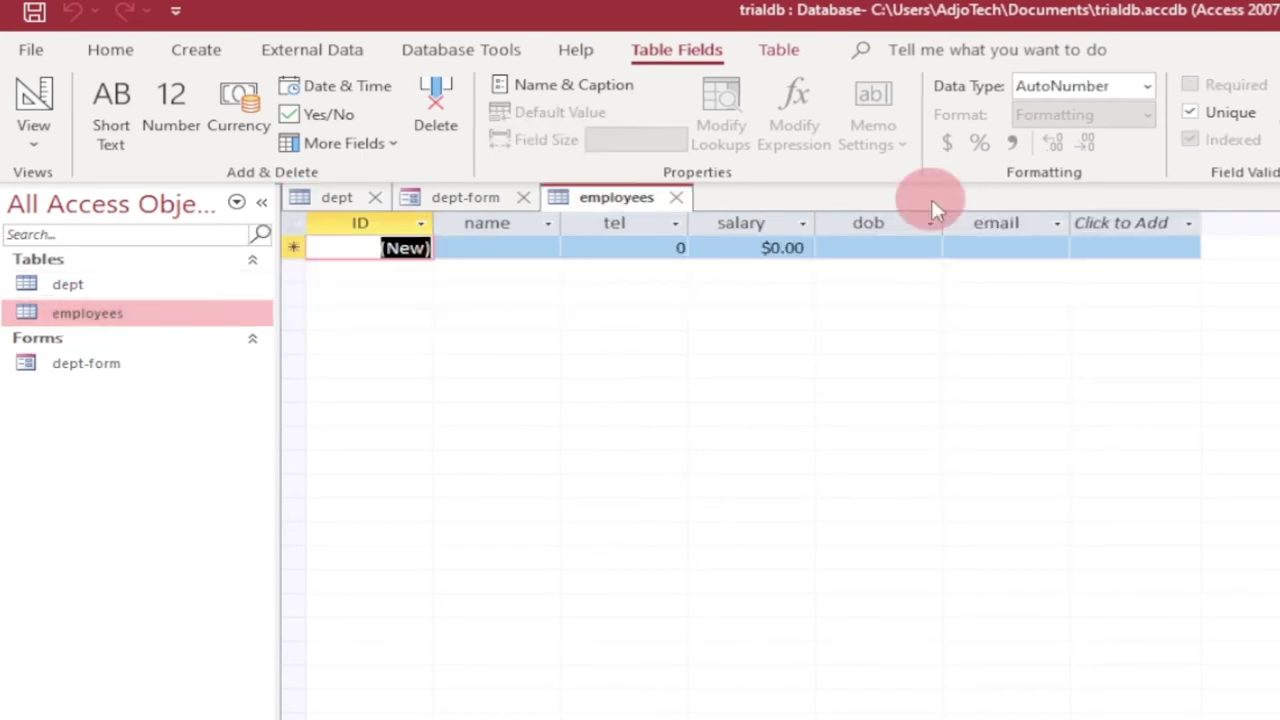
click(1180, 224)
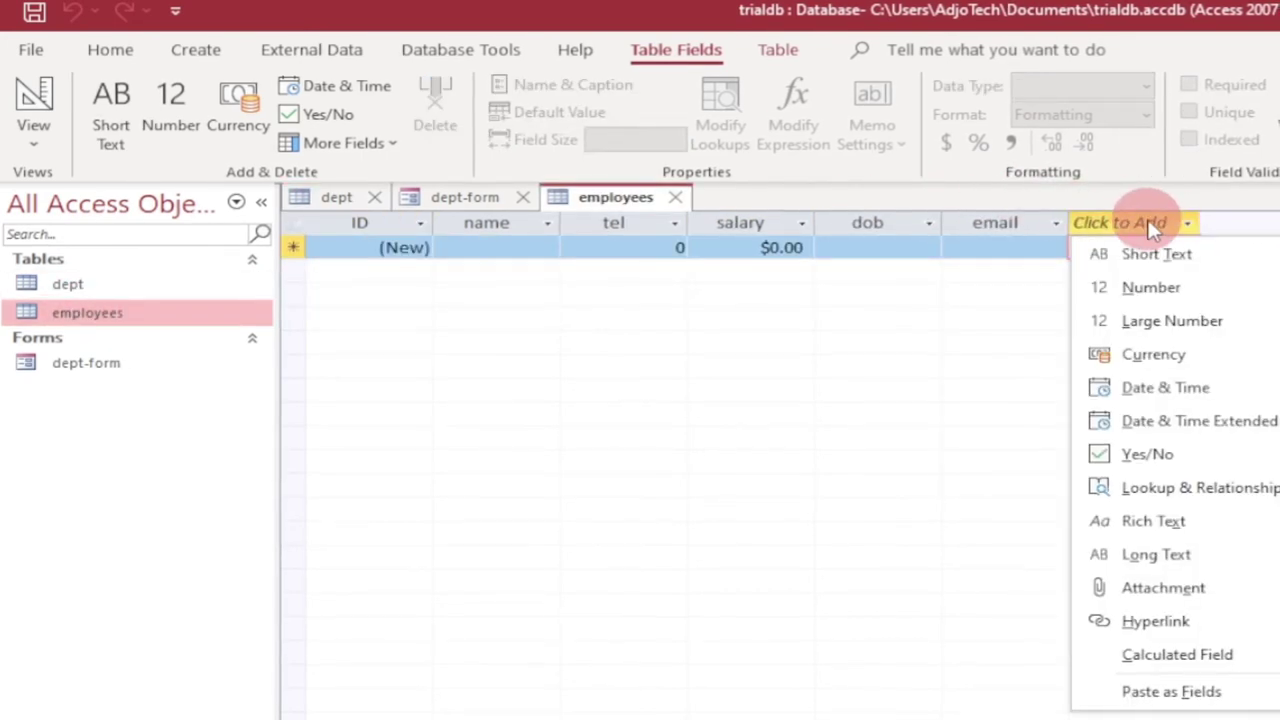
click(1158, 287)
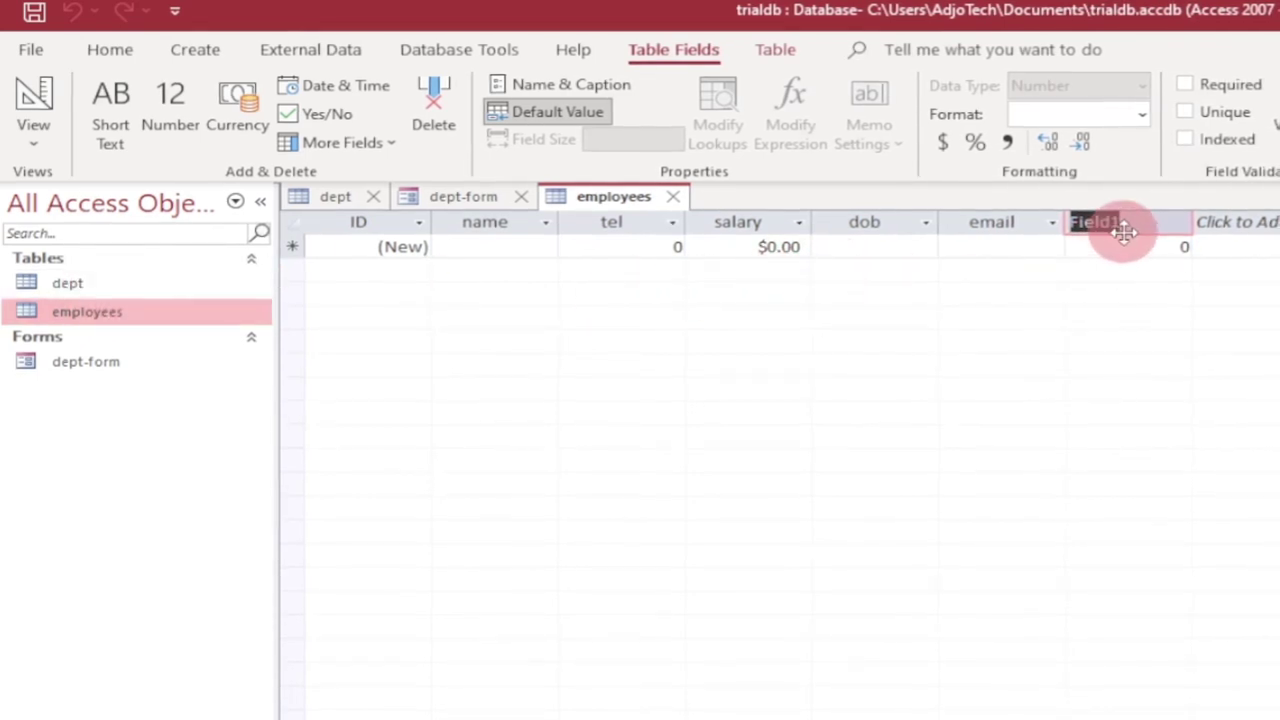
text(dept)
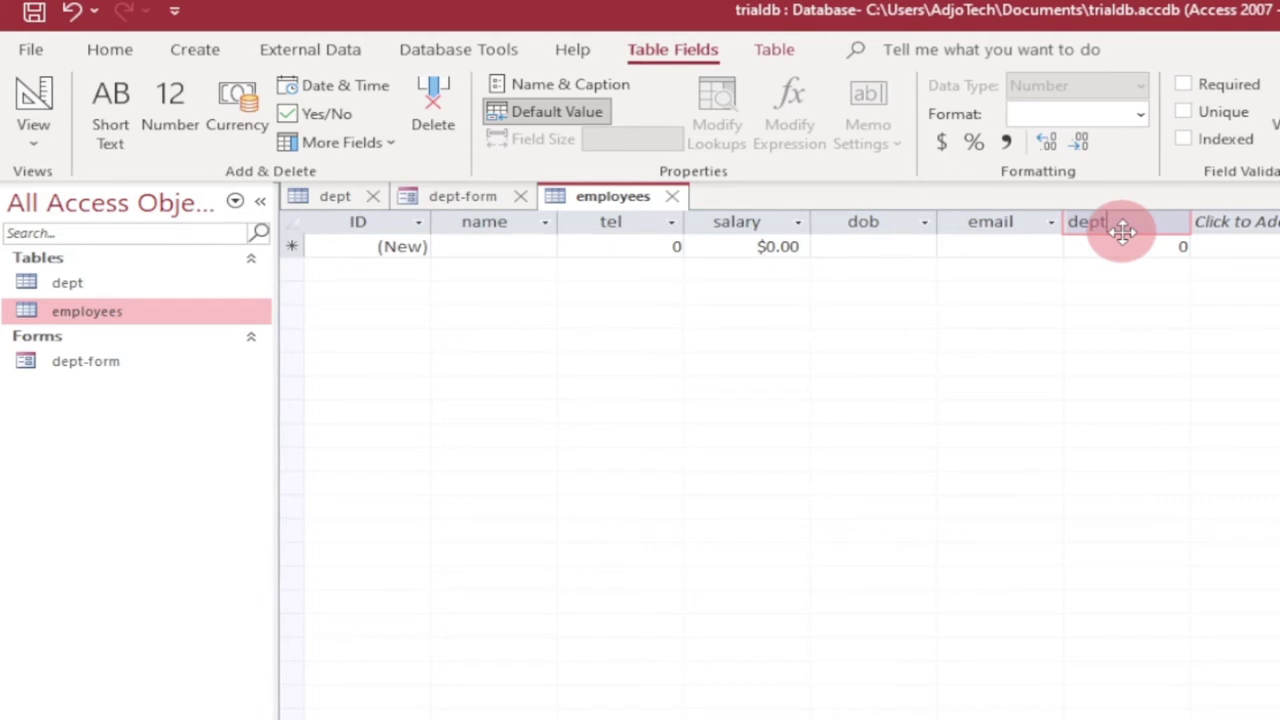
text(_id)
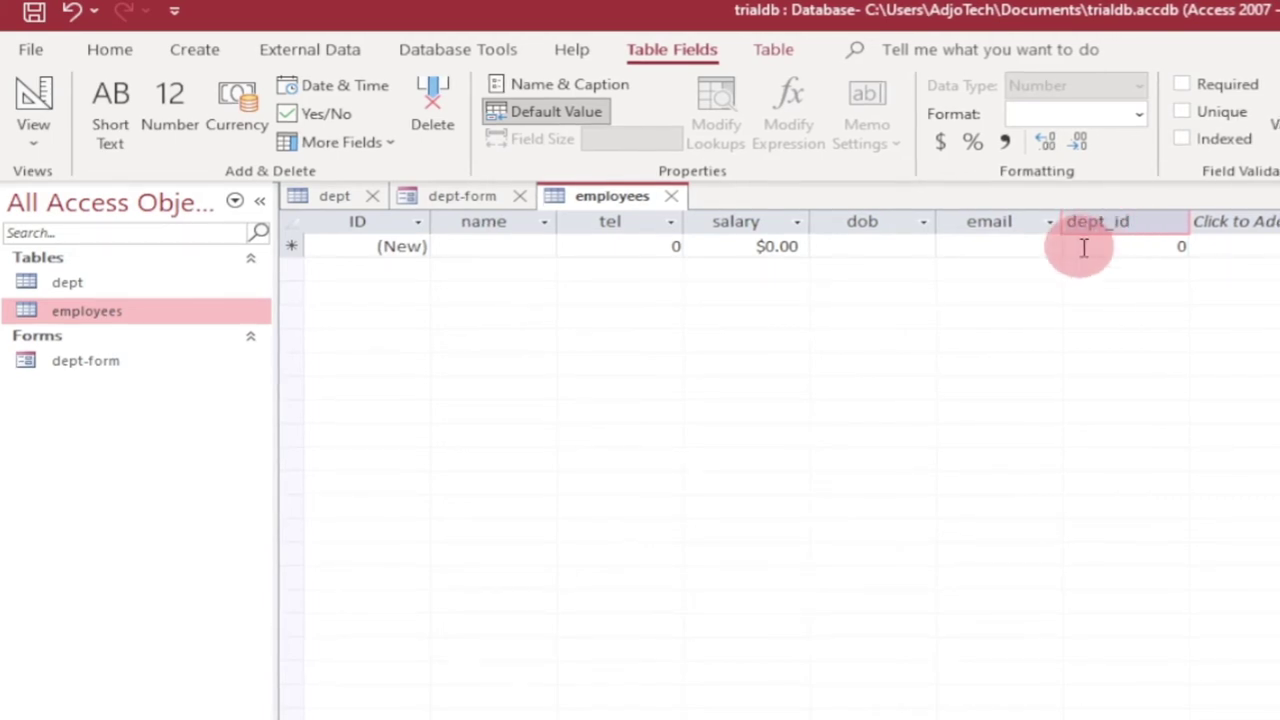
key(Return)
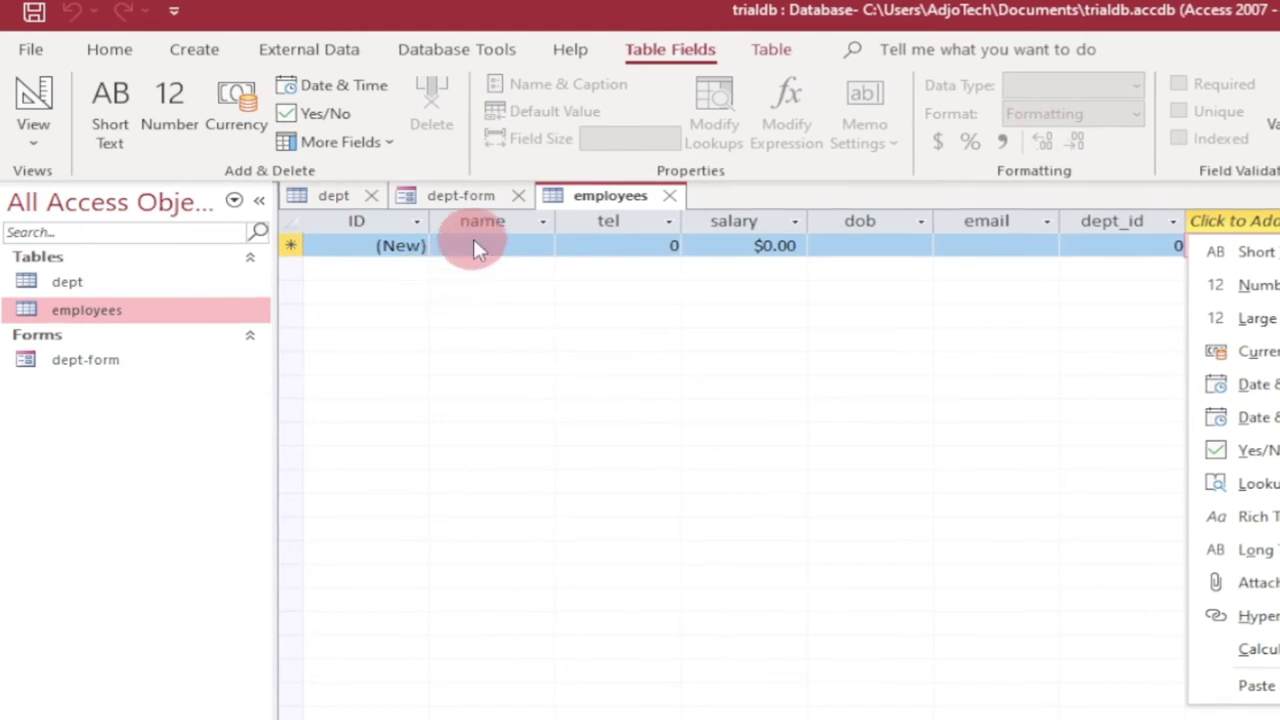
key(Escape)
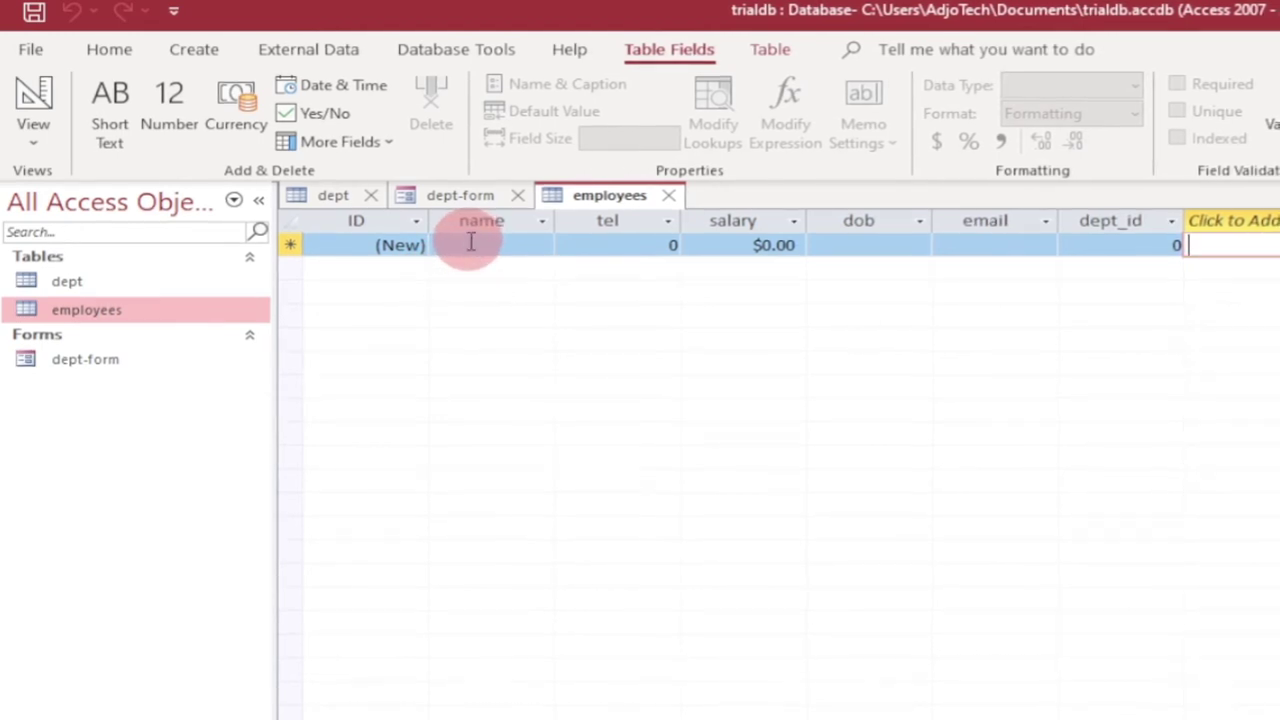
Step: Start the first record in the employees table with the employee's name, phone number and a salary of 3,000
click(455, 245)
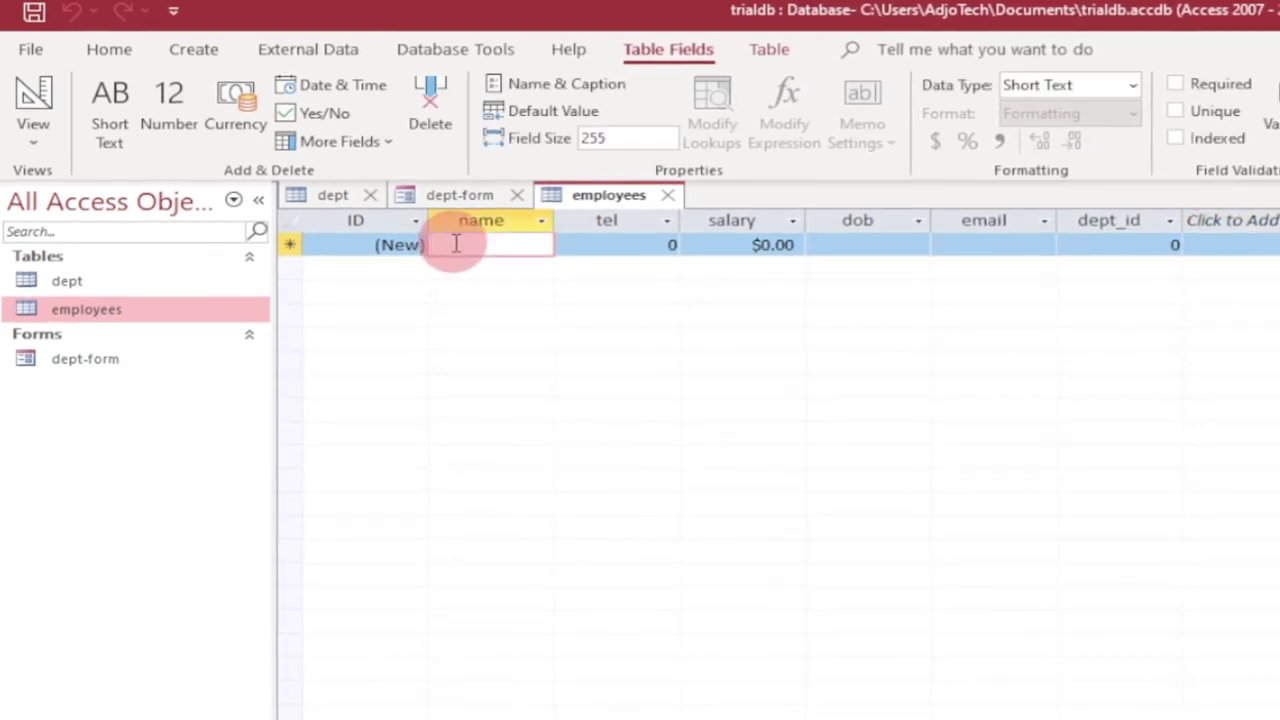
text(seth)
key(Tab)
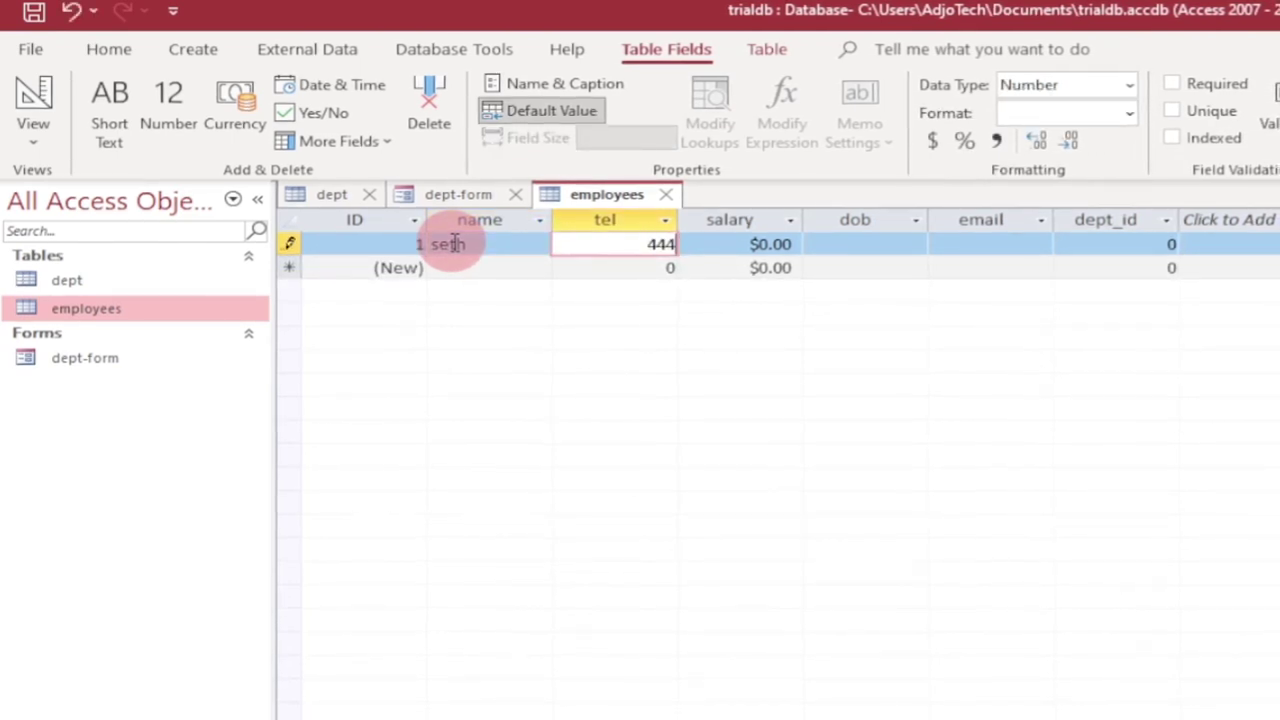
text(444)
key(Tab)
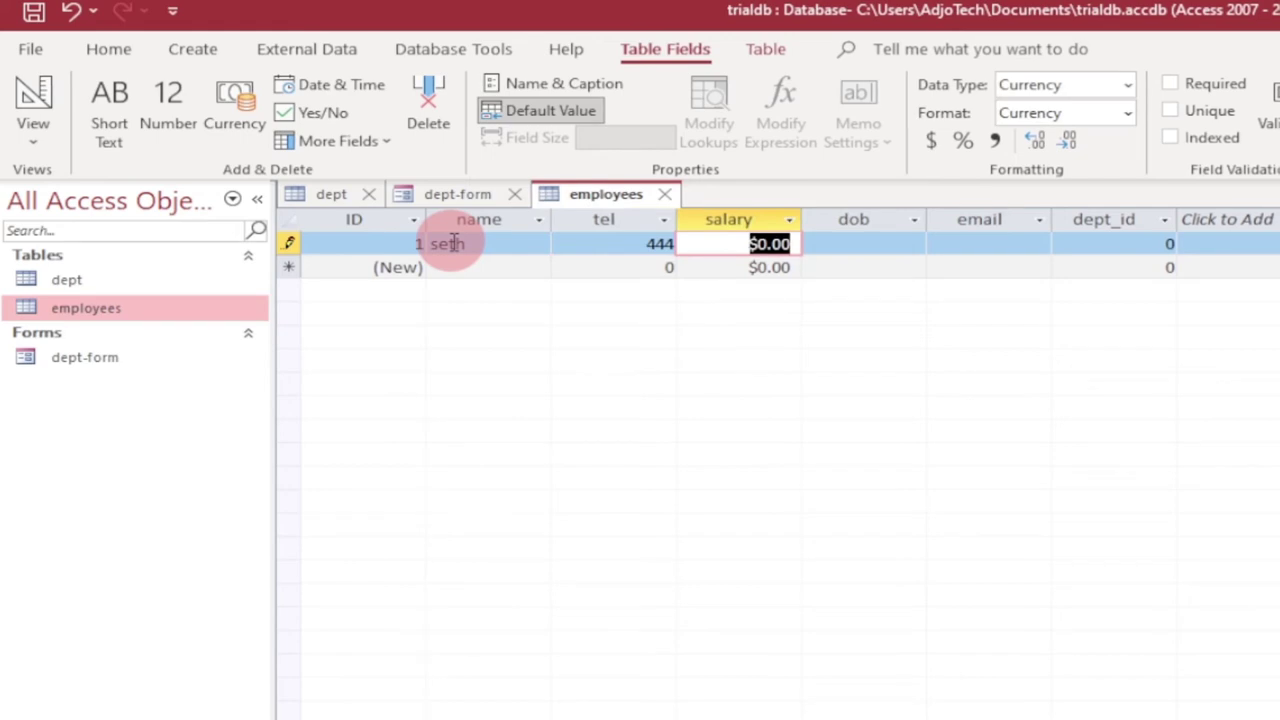
text(3,0)
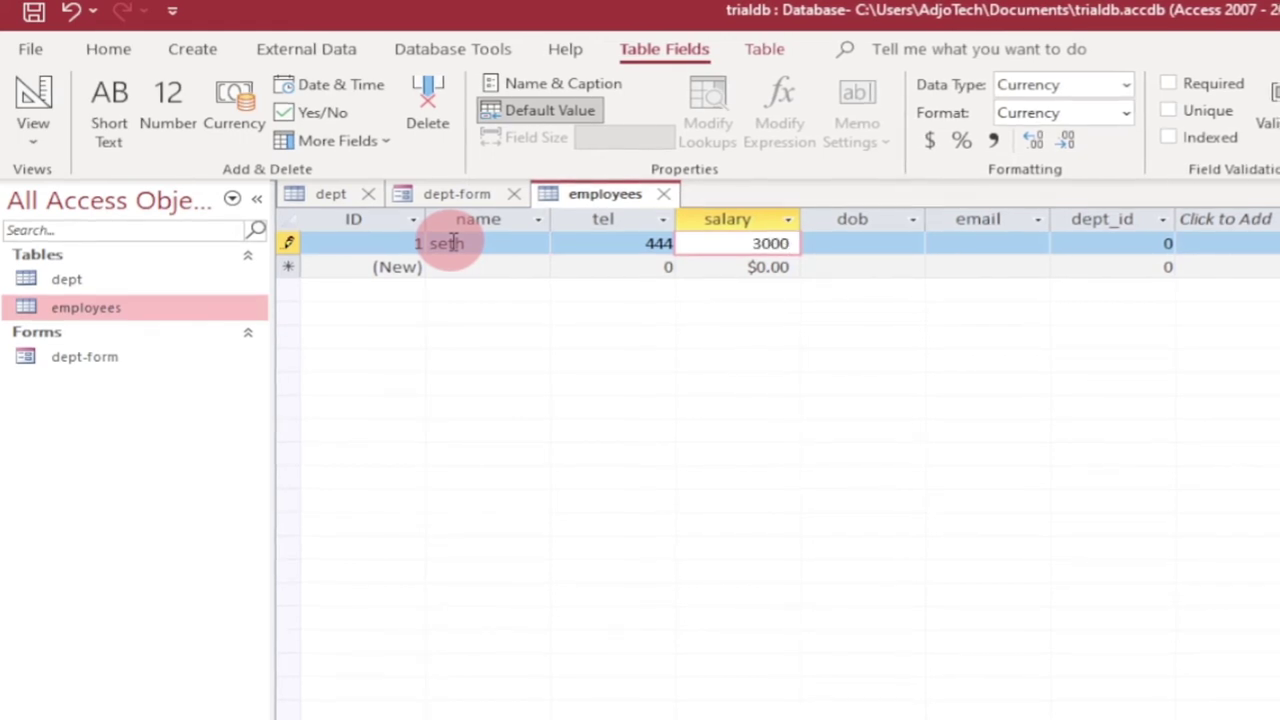
text(00)
key(Tab)
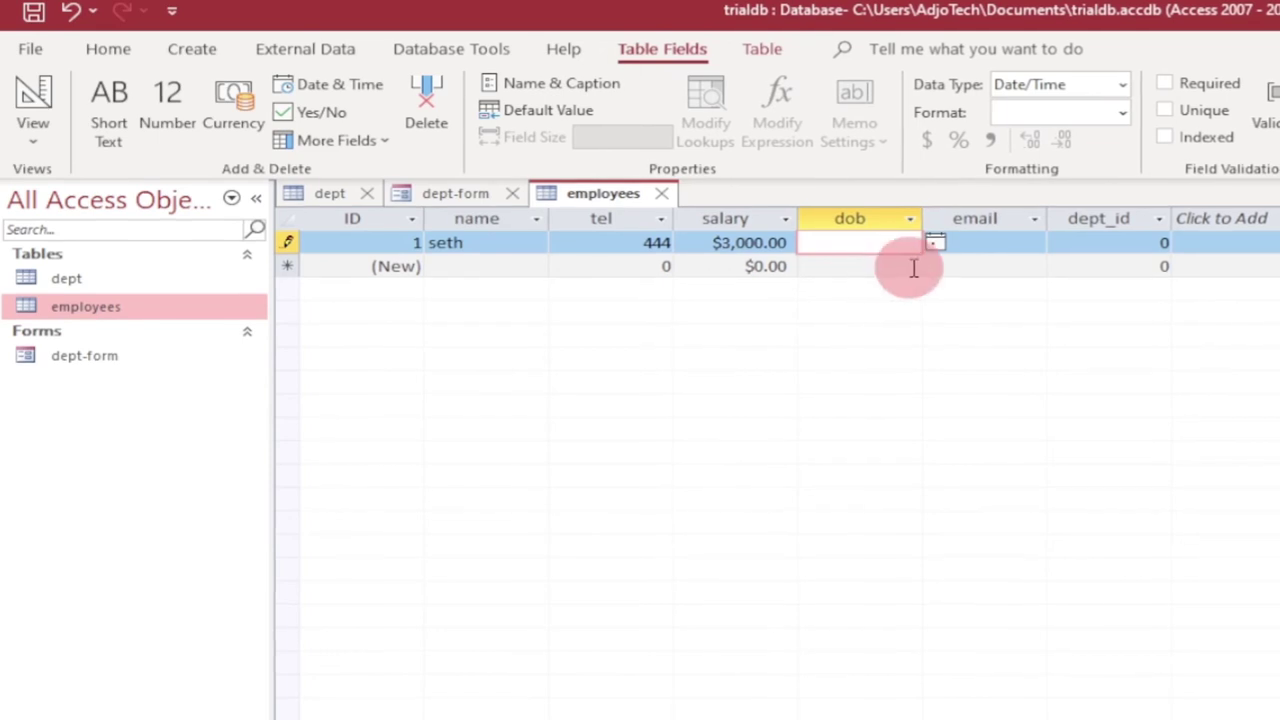
Step: Complete the first employee's record with a date of birth, e-mail and dept_id 1, and check that ID in the dept table
click(933, 244)
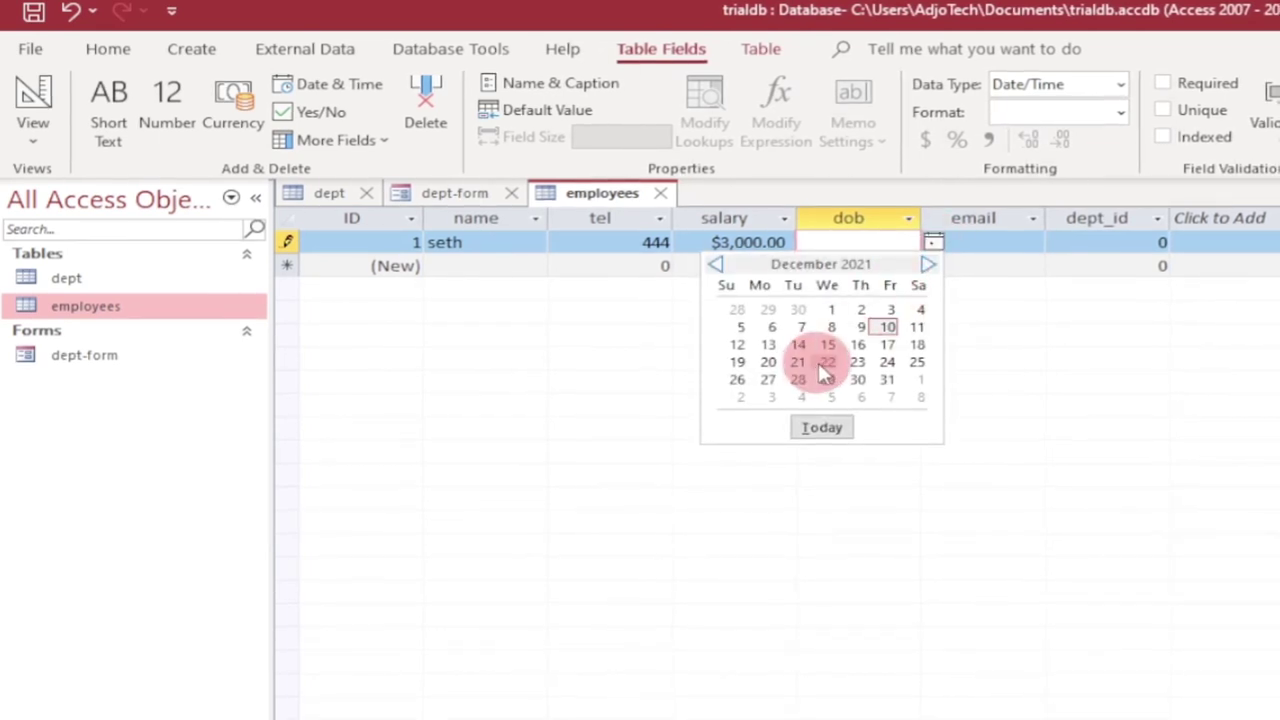
click(824, 364)
click(972, 240)
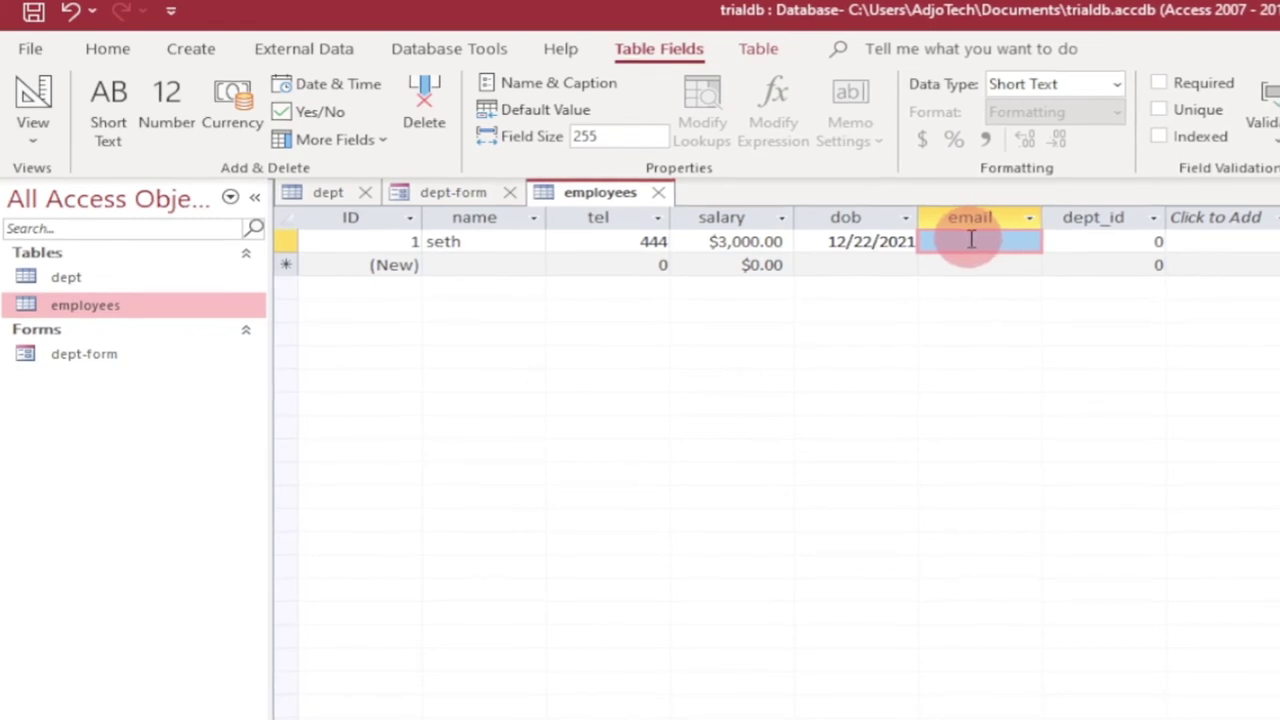
text(a@gmail.com)
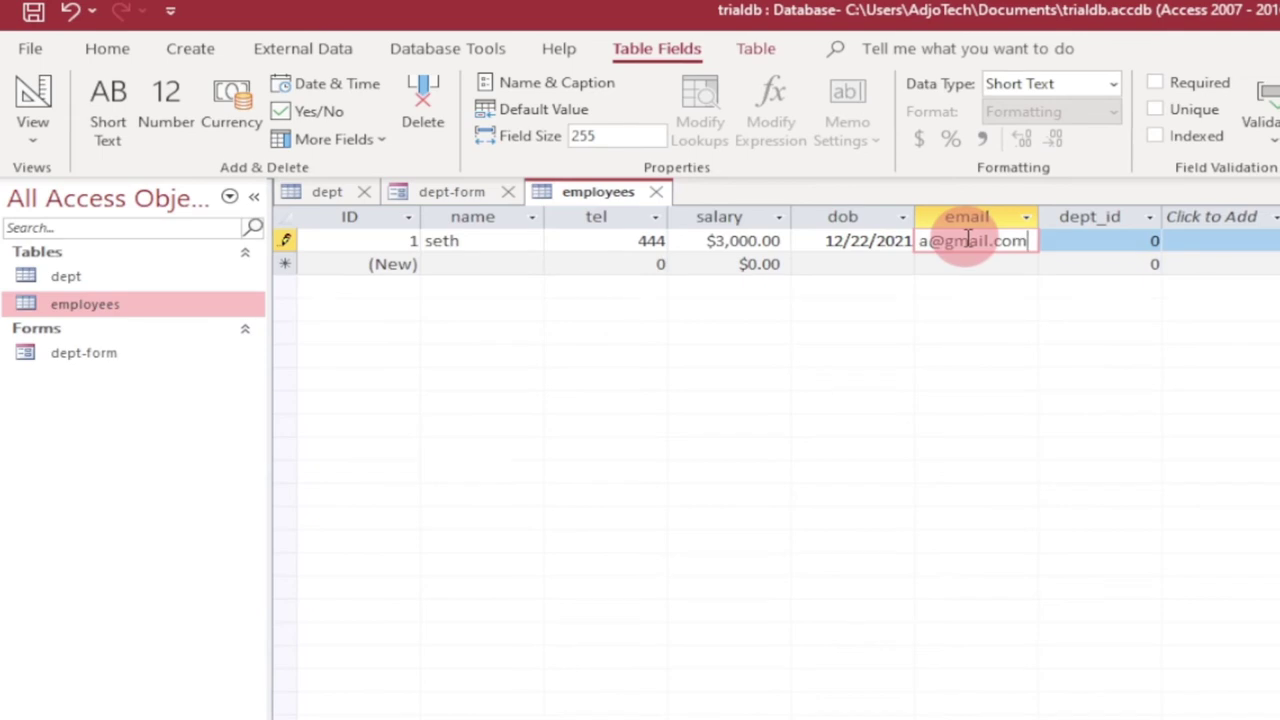
click(1079, 240)
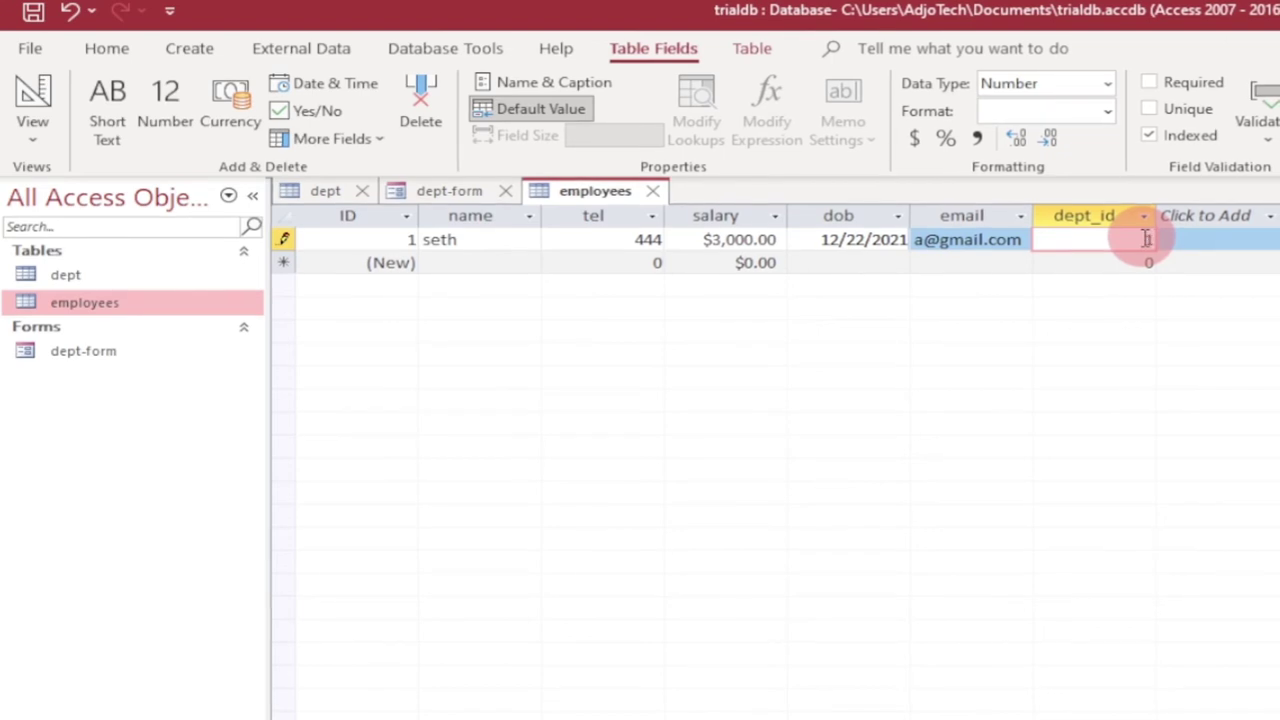
text(1)
click(1103, 263)
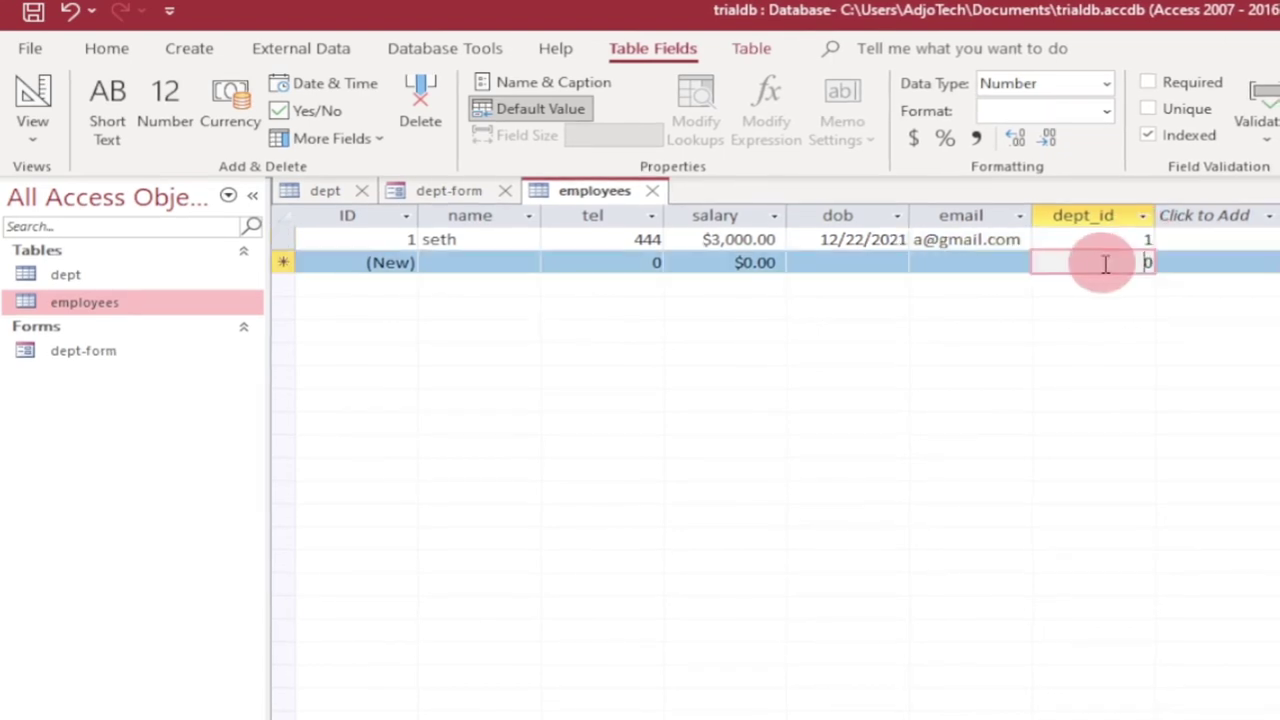
double_click(92, 271)
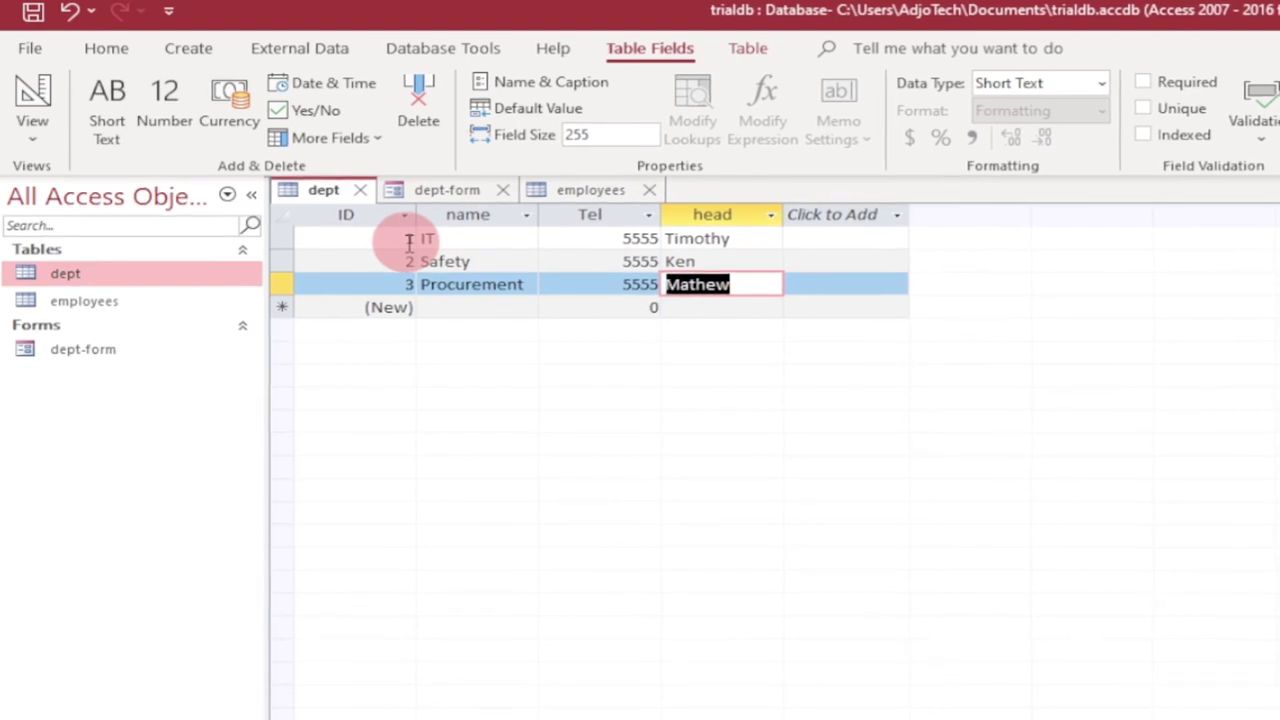
double_click(130, 301)
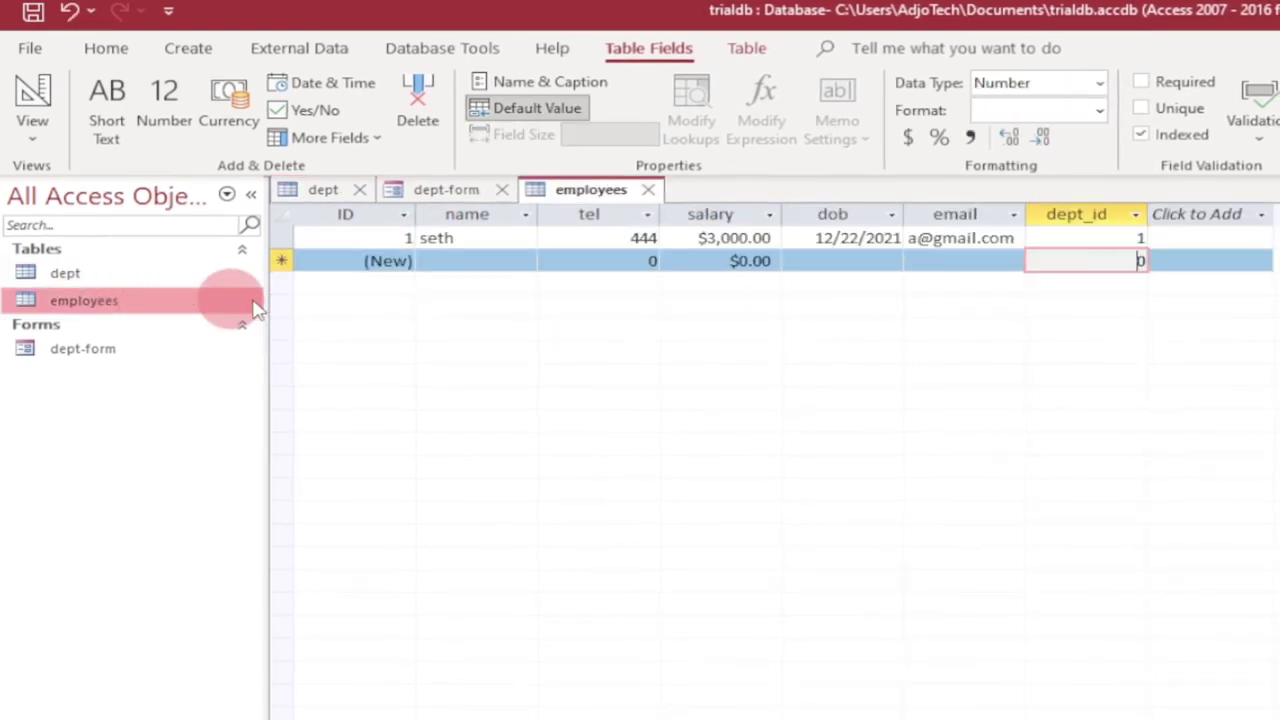
Step: Start the second record in the employees table with the employee's name, phone number and a salary of 1,000
click(447, 262)
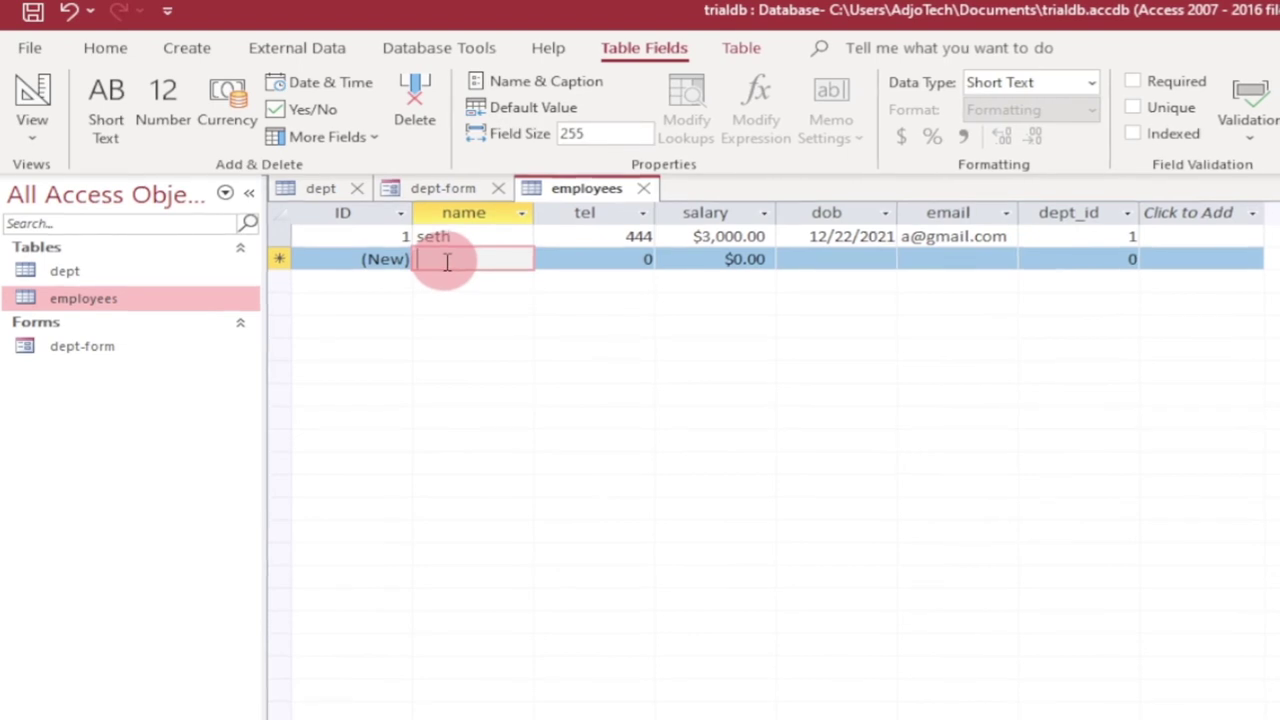
text(Kofi)
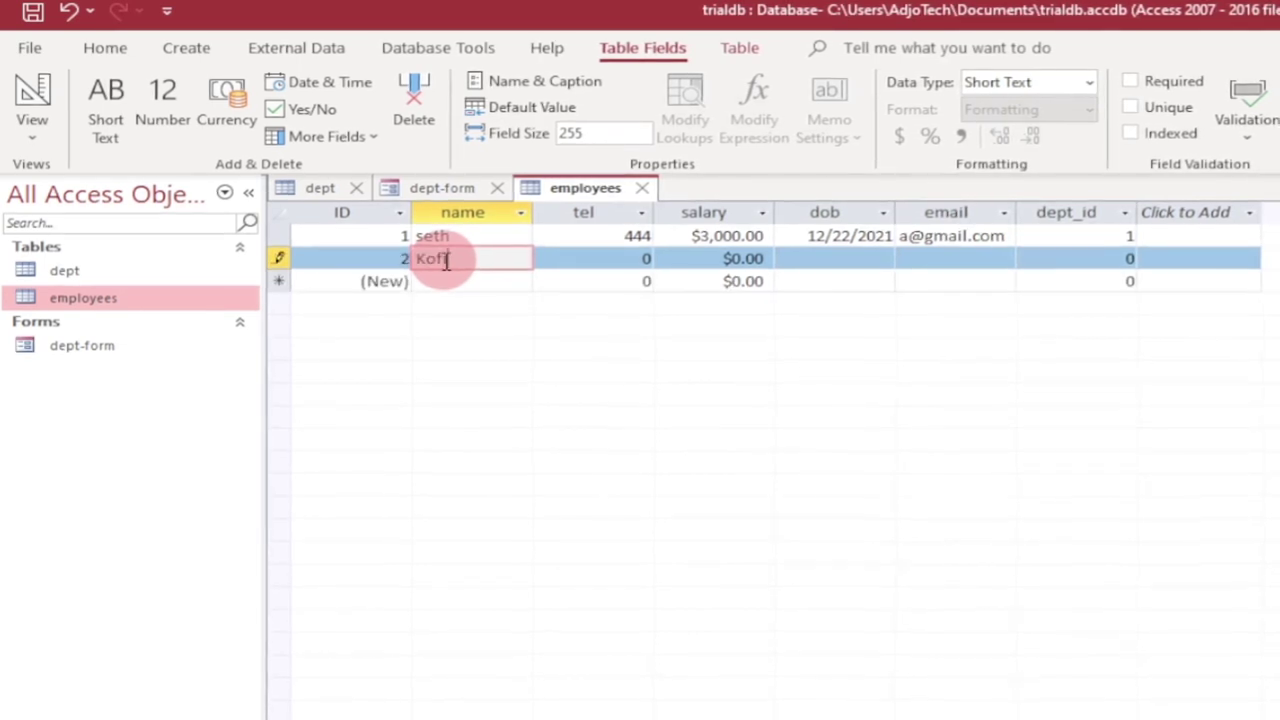
key(Tab)
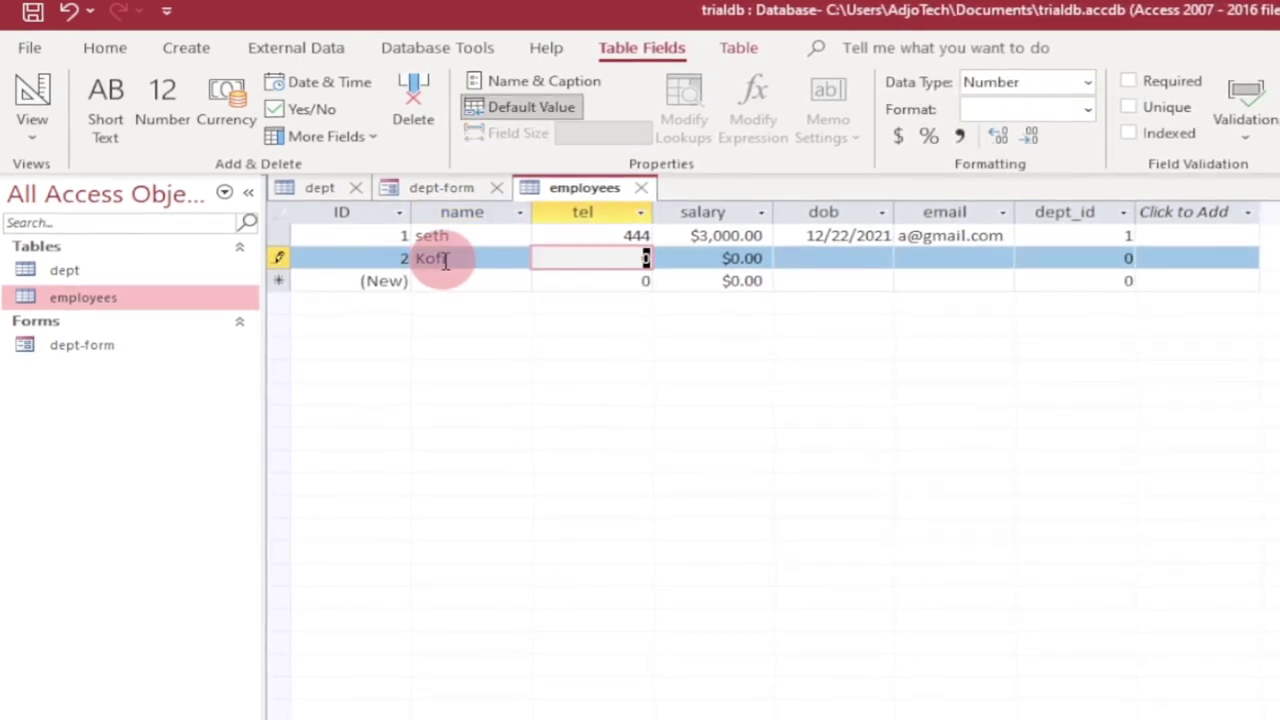
key(Tab)
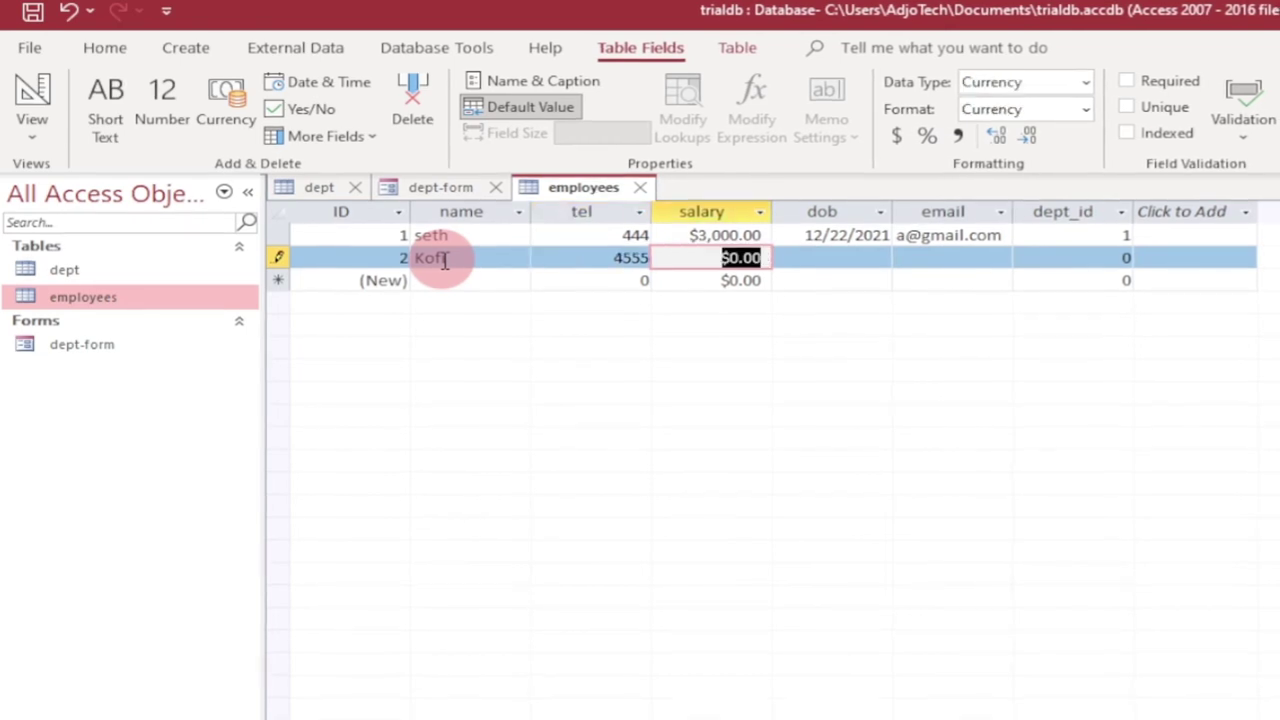
key(Tab)
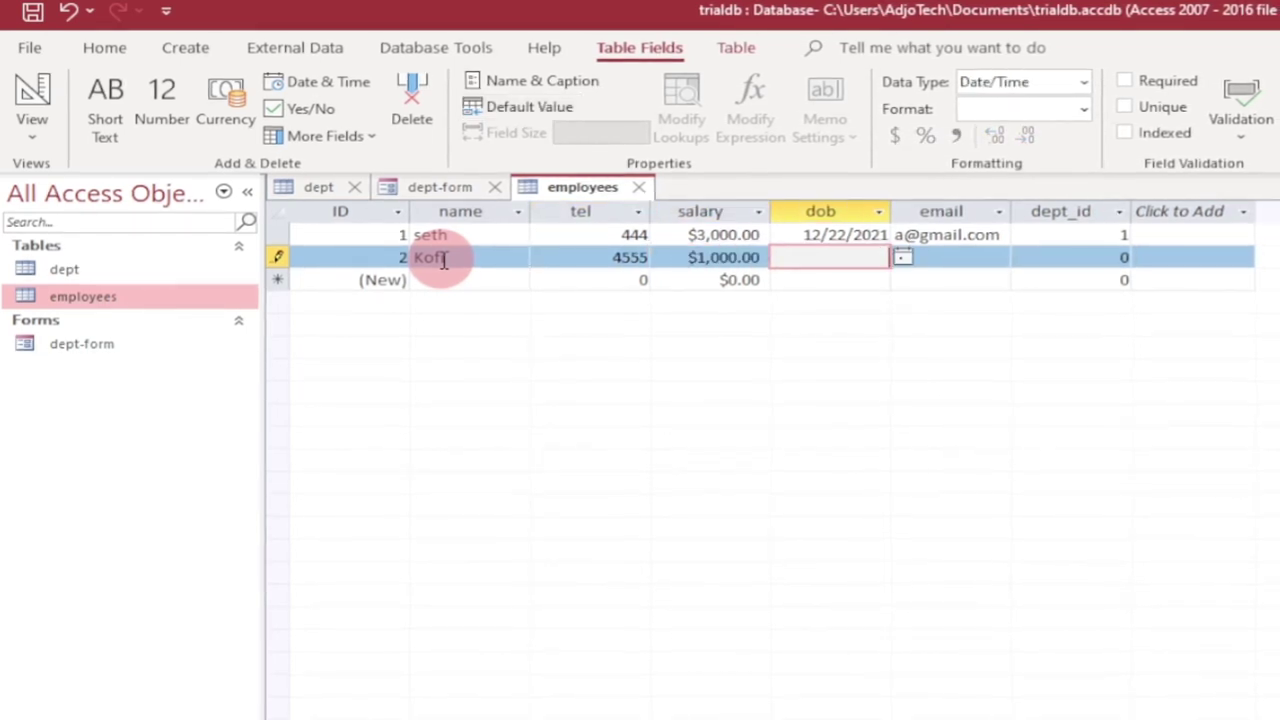
Step: Complete the second employee's record with a date of birth, e-mail and dept_id 3, and check that ID in the dept table
click(901, 257)
click(856, 372)
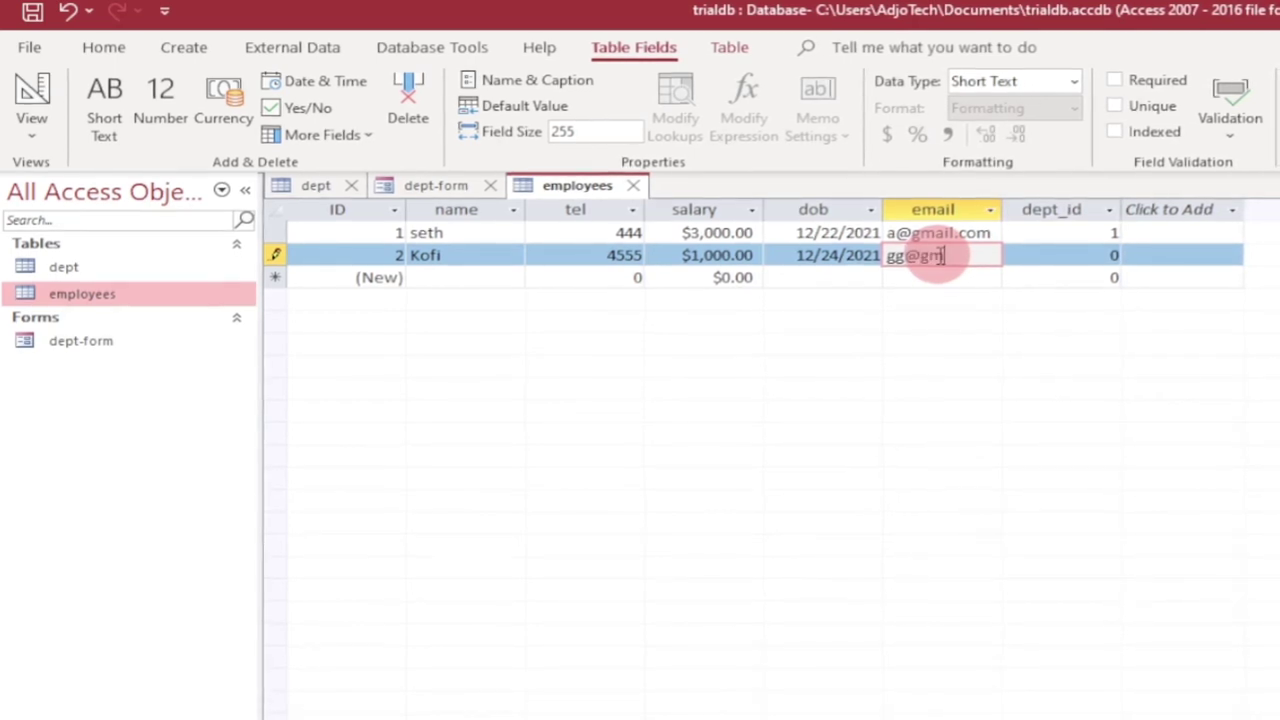
key(Tab)
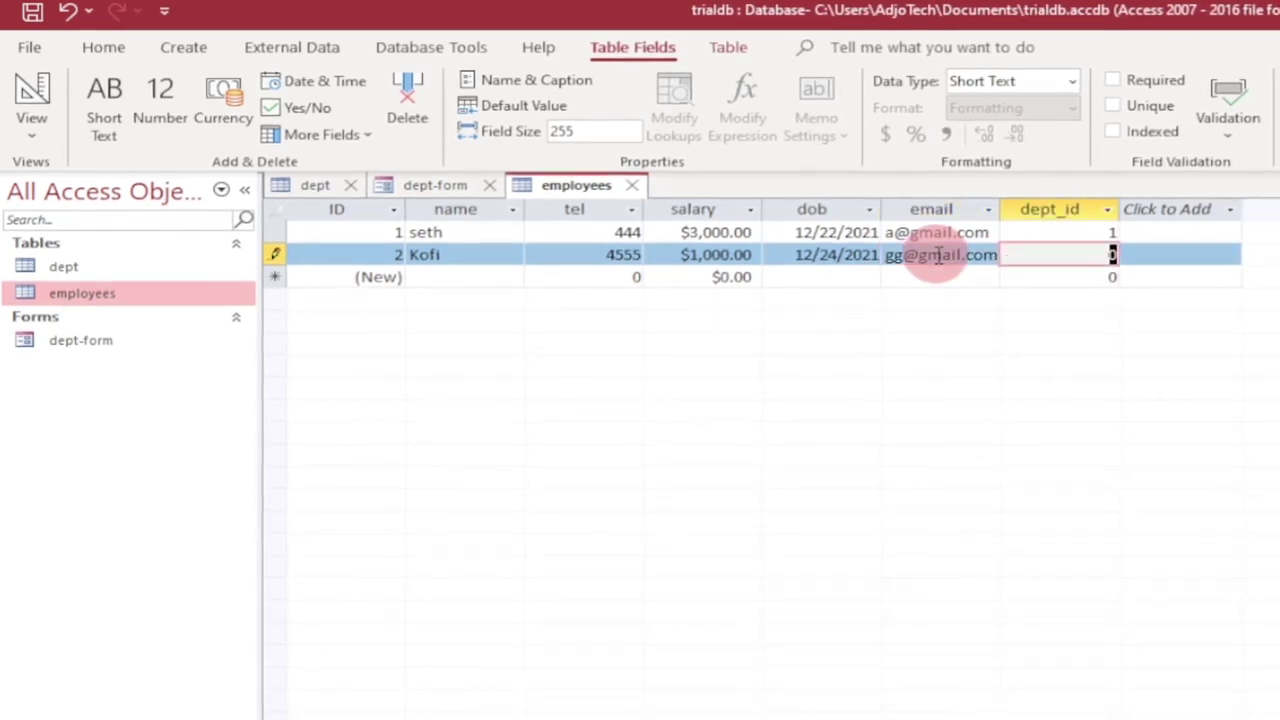
text(3)
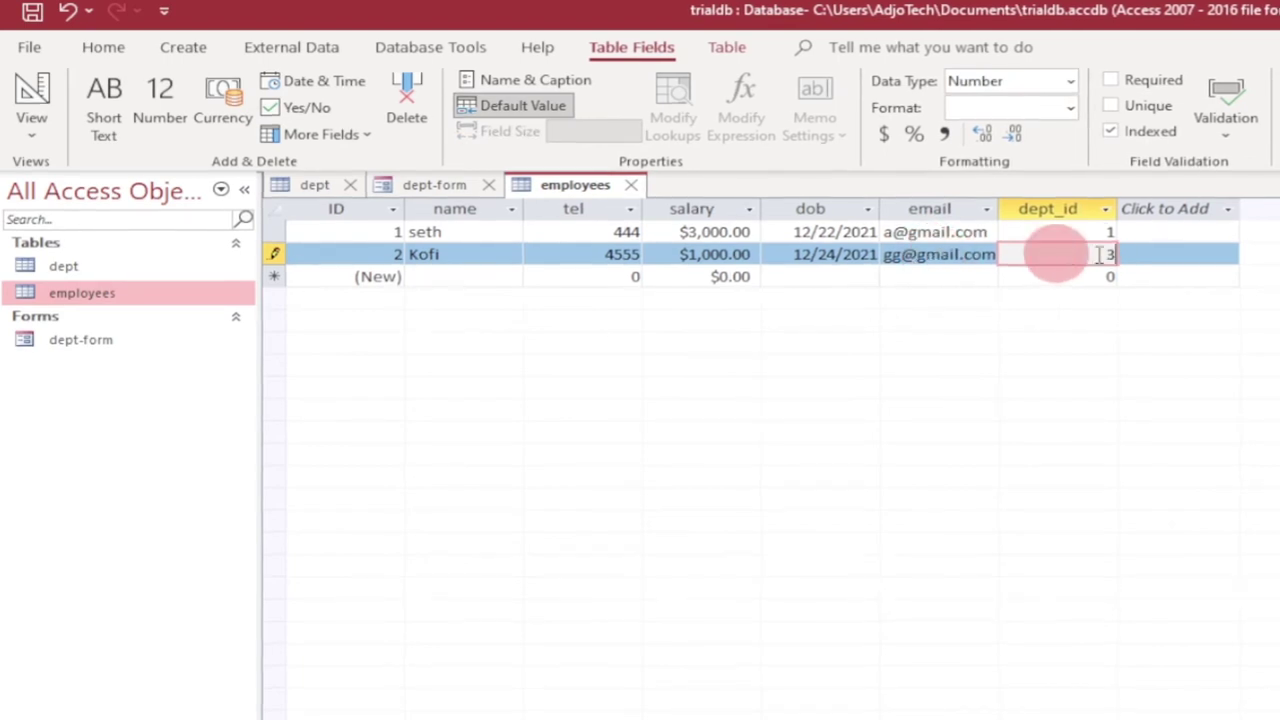
click(100, 267)
double_click(100, 268)
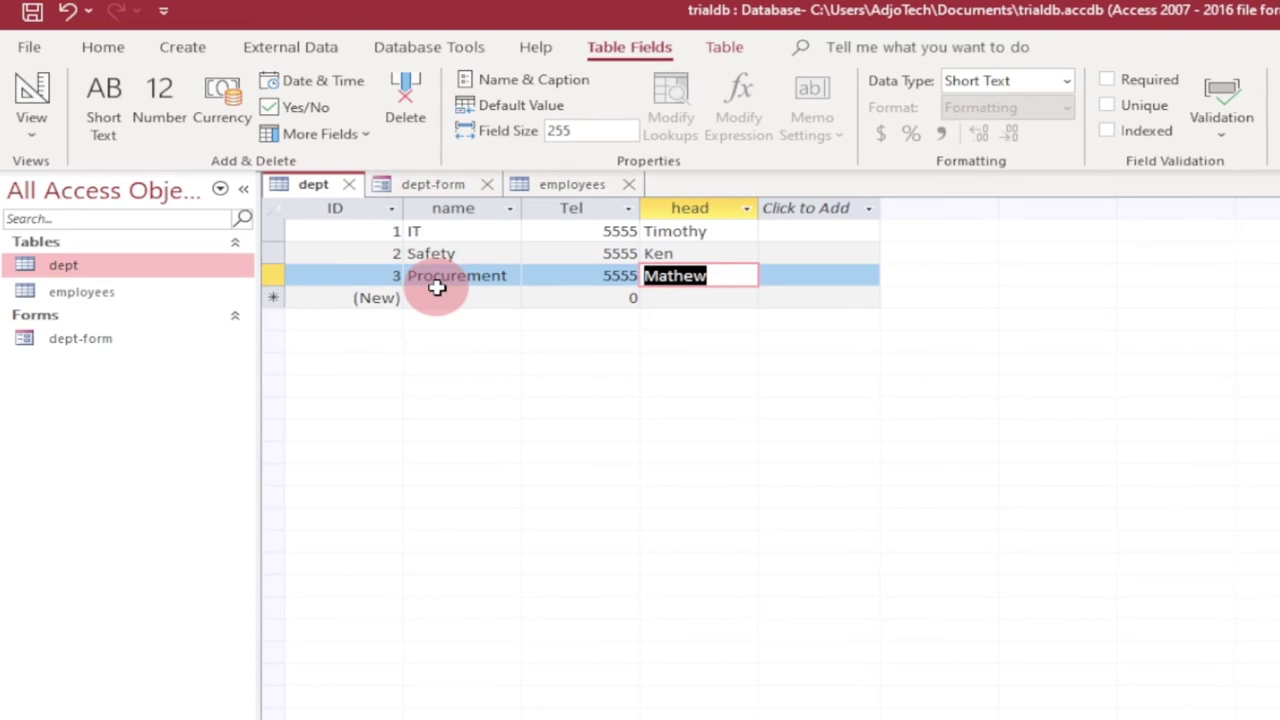
click(122, 298)
double_click(122, 298)
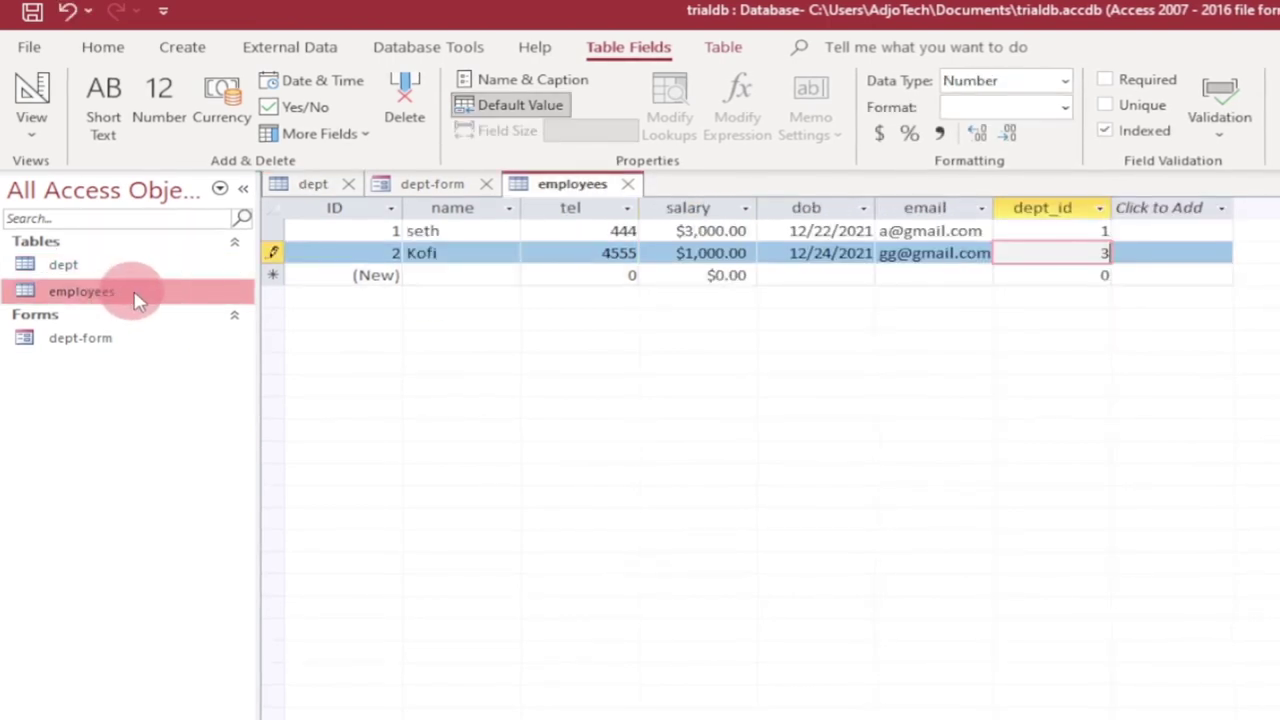
Step: Start the third record in the employees table with the employee's name, phone number and a salary of 1,500
click(445, 276)
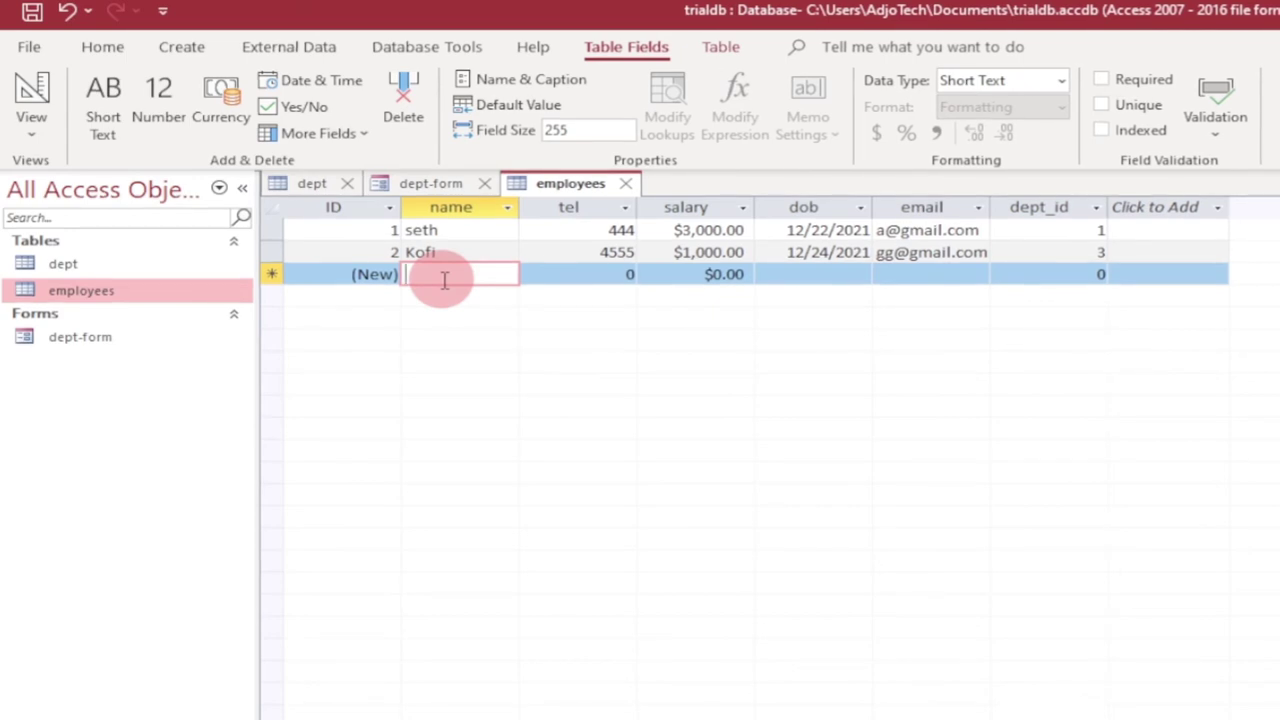
text(fred)
key(Tab)
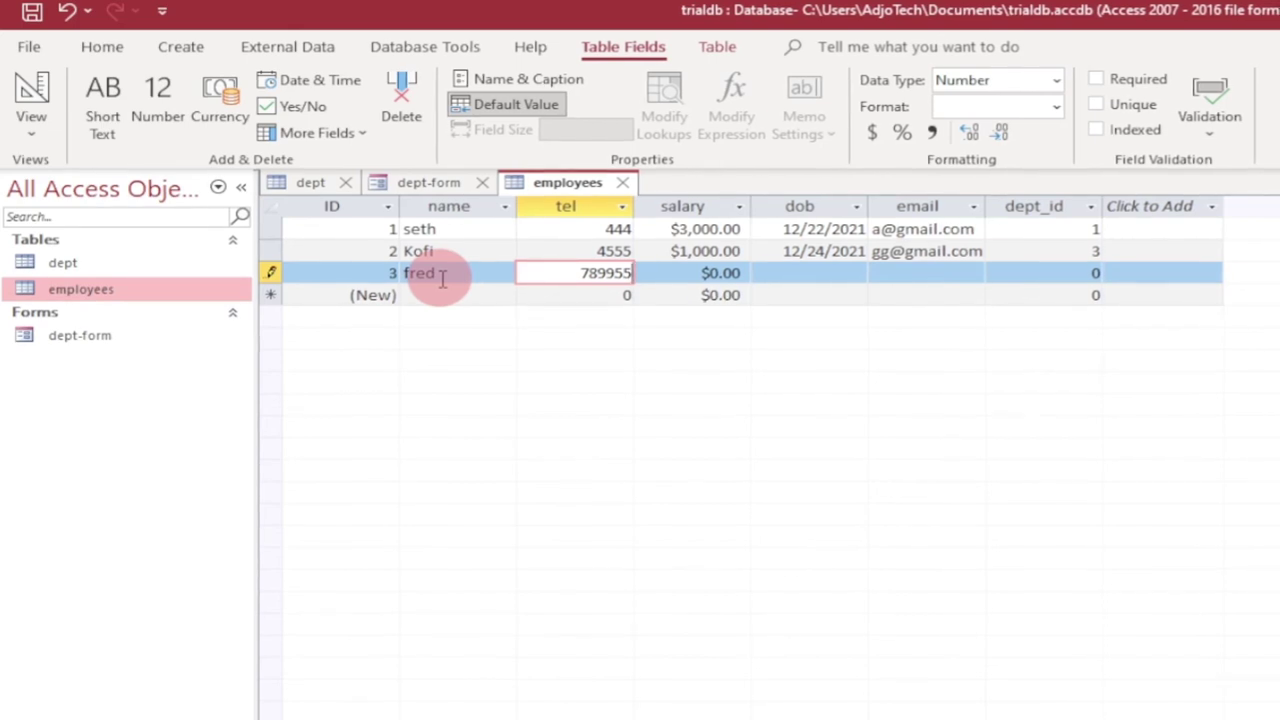
key(Tab)
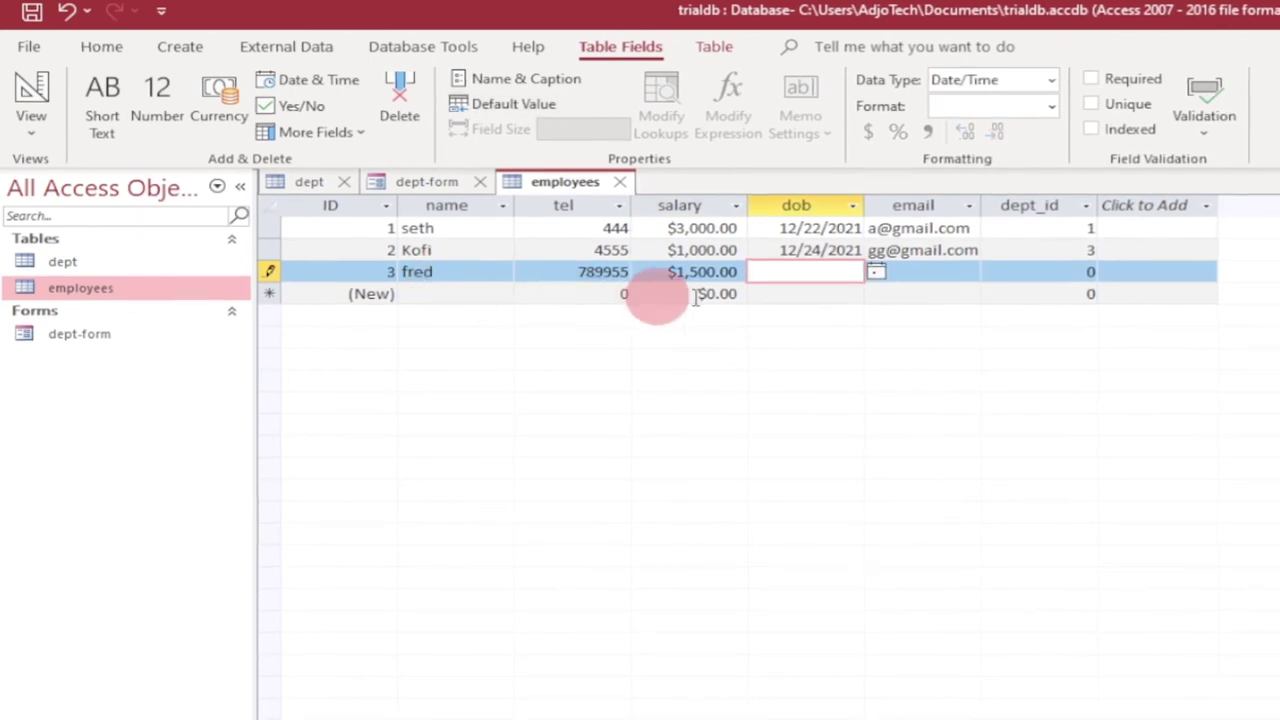
Step: Complete the third employee's record with a date of birth, e-mail and dept_id 2, and check that ID in the dept table
click(876, 274)
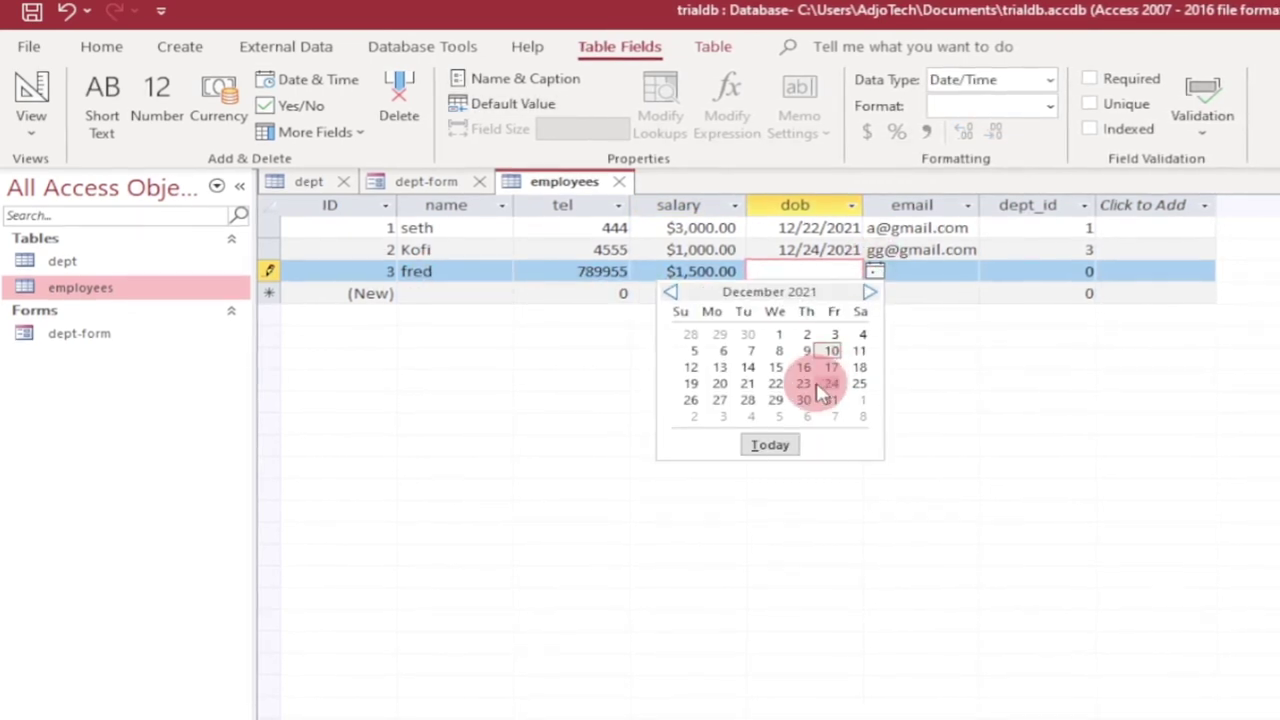
click(827, 391)
click(917, 270)
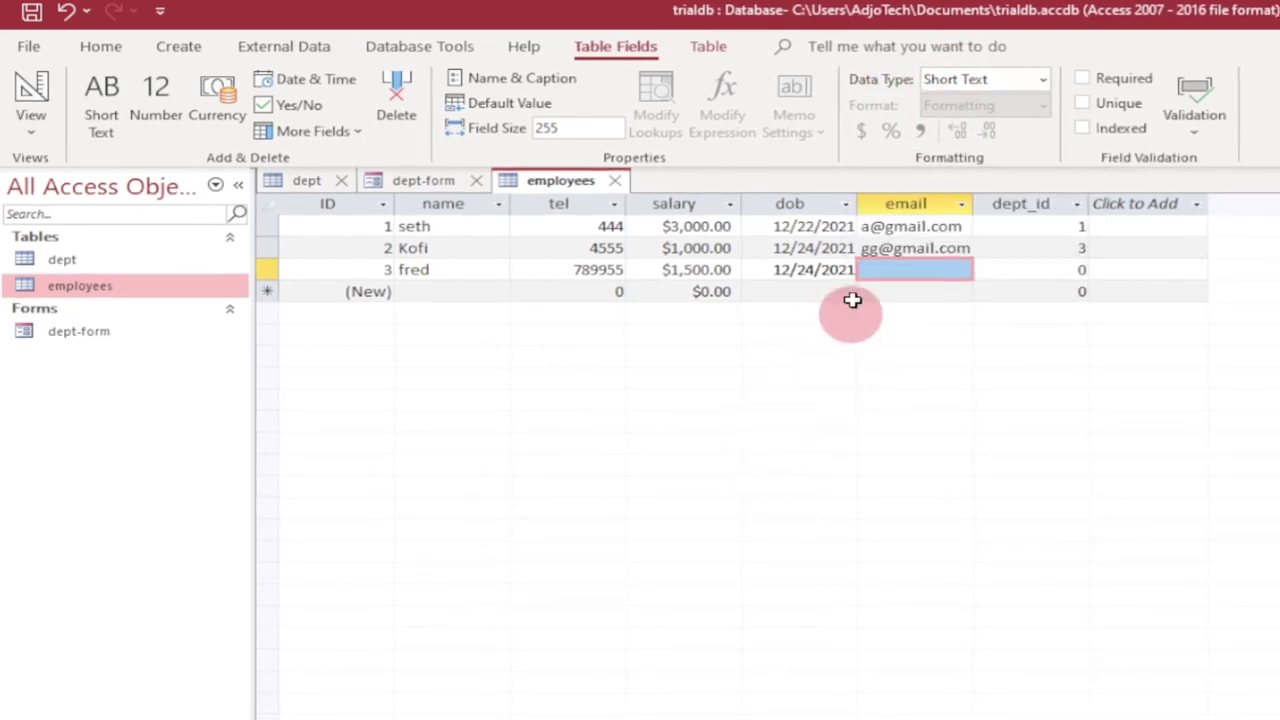
click(906, 268)
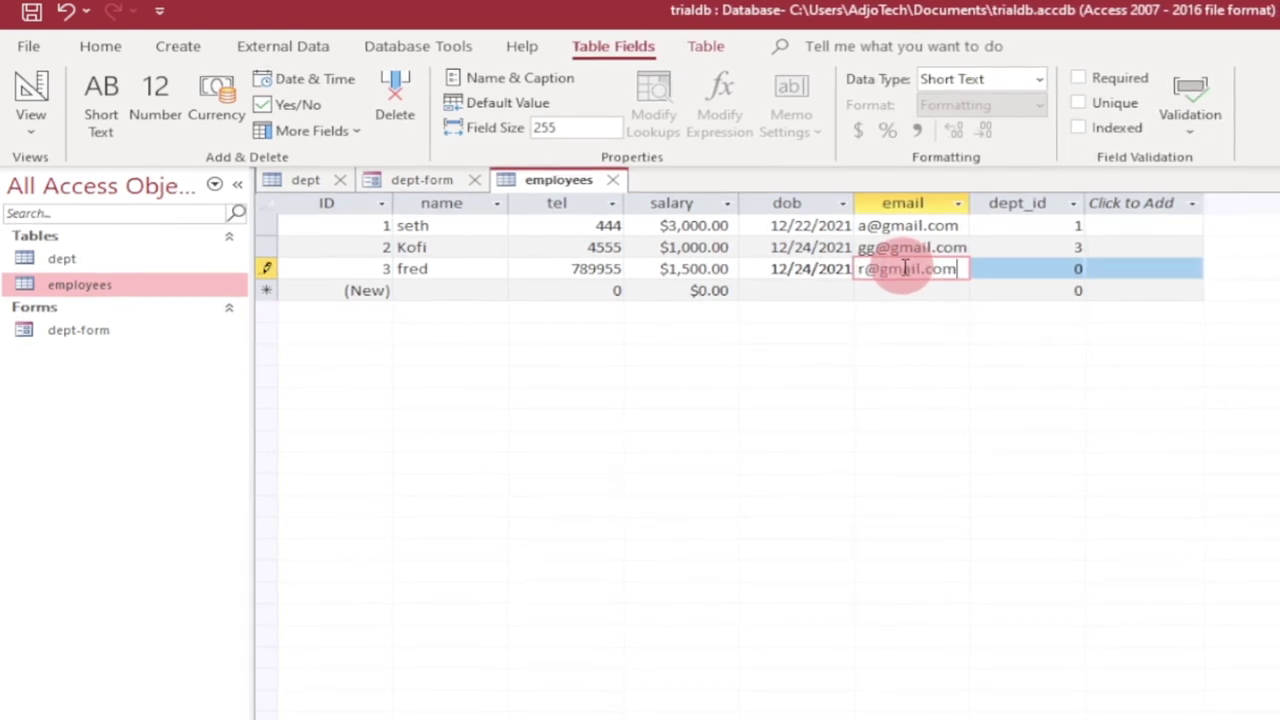
key(Tab)
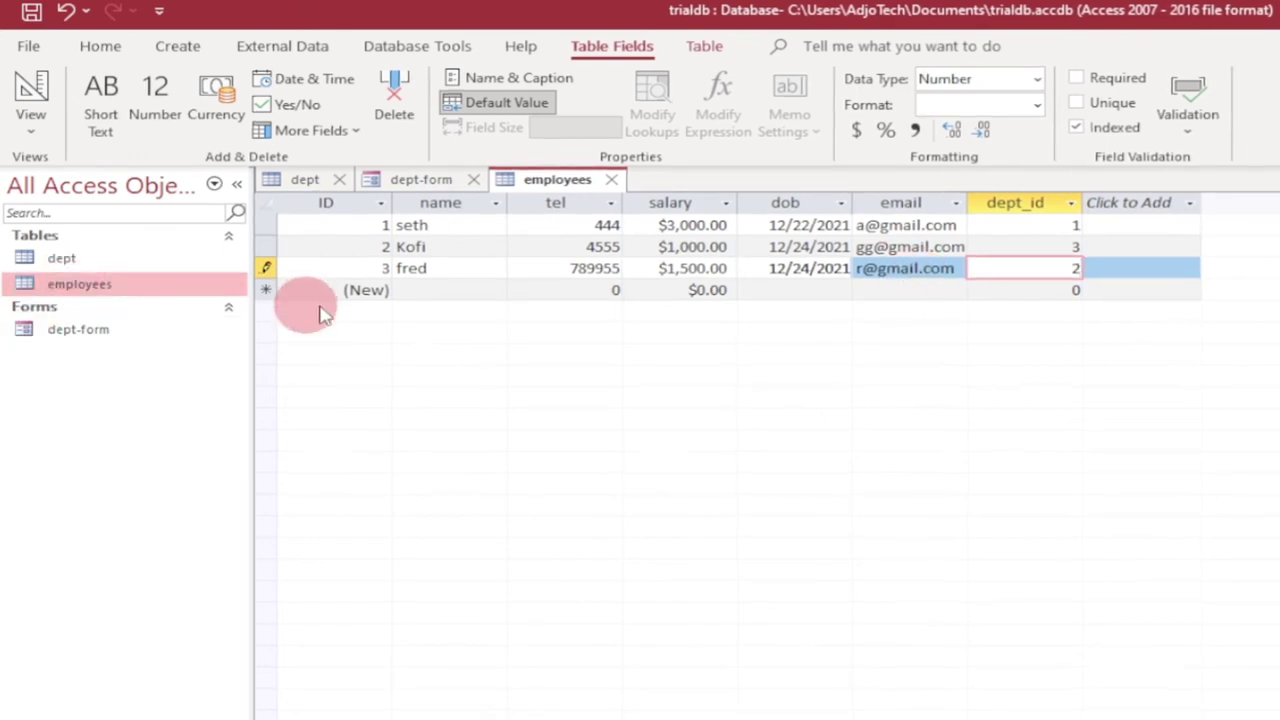
double_click(63, 261)
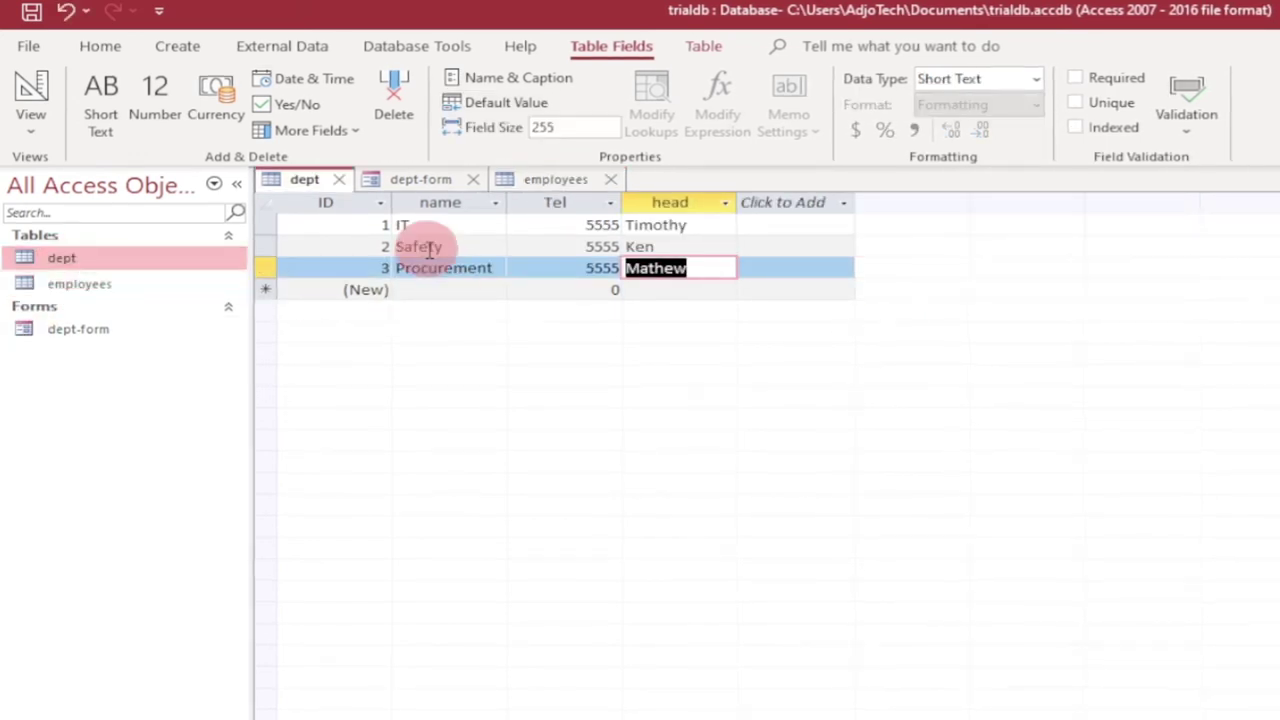
click(98, 285)
double_click(98, 285)
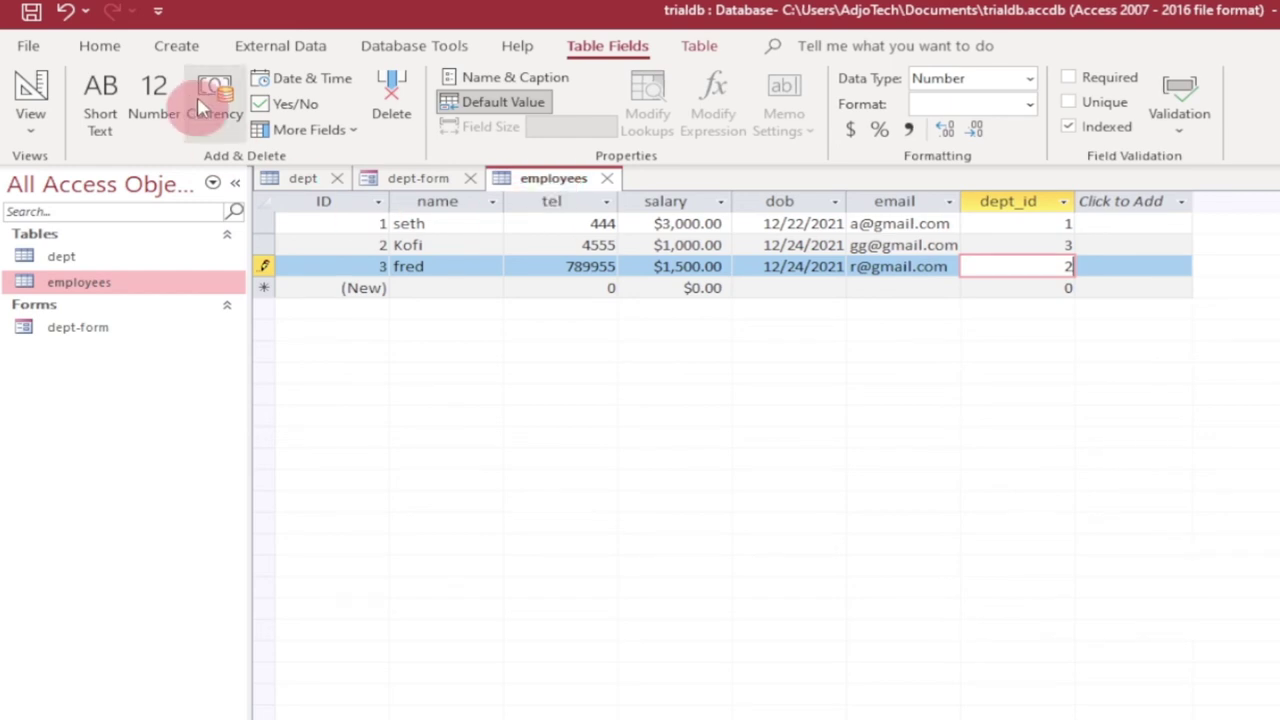
Step: Create a form from the employees table and browse forward and back through its records
click(176, 46)
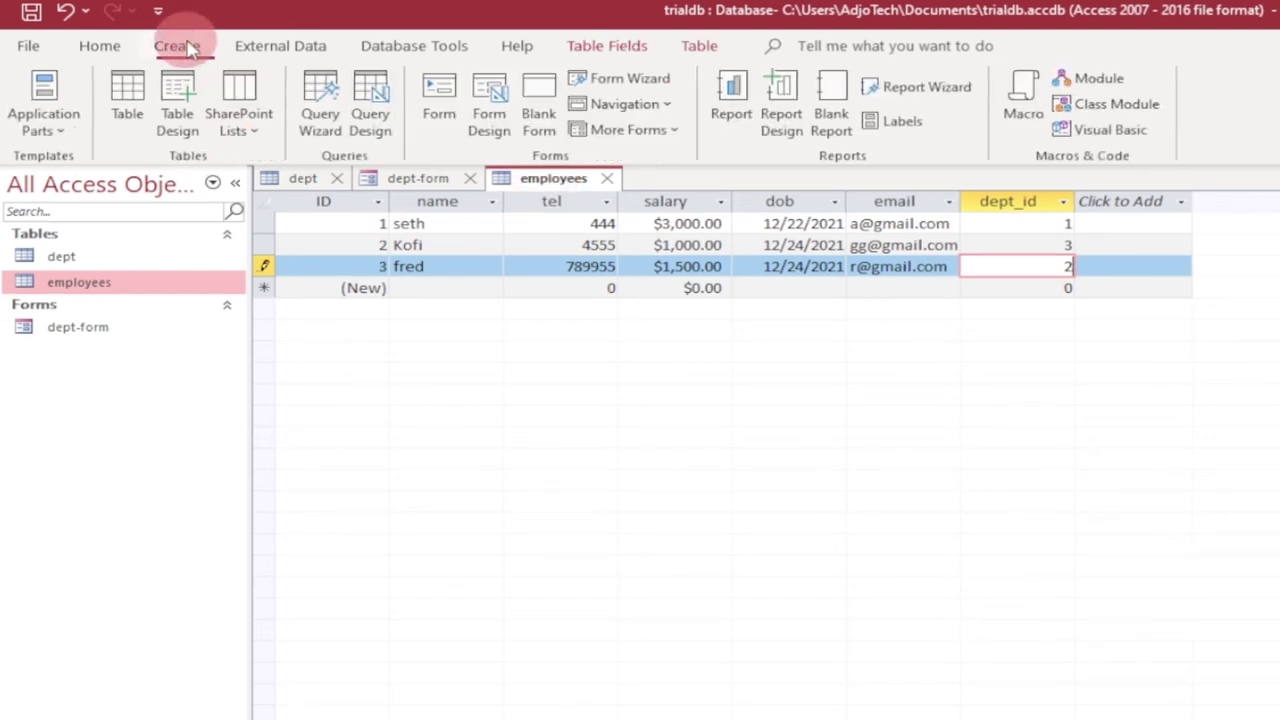
click(447, 103)
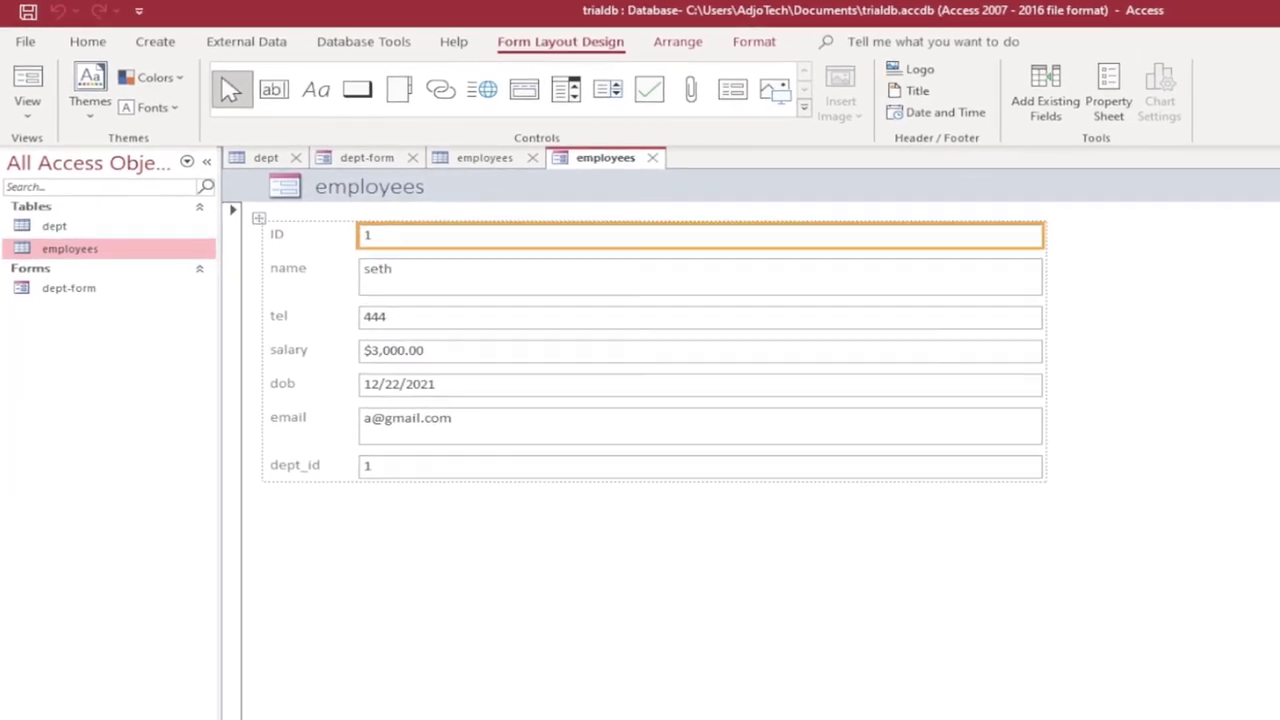
click(270, 699)
click(270, 699)
click(270, 699)
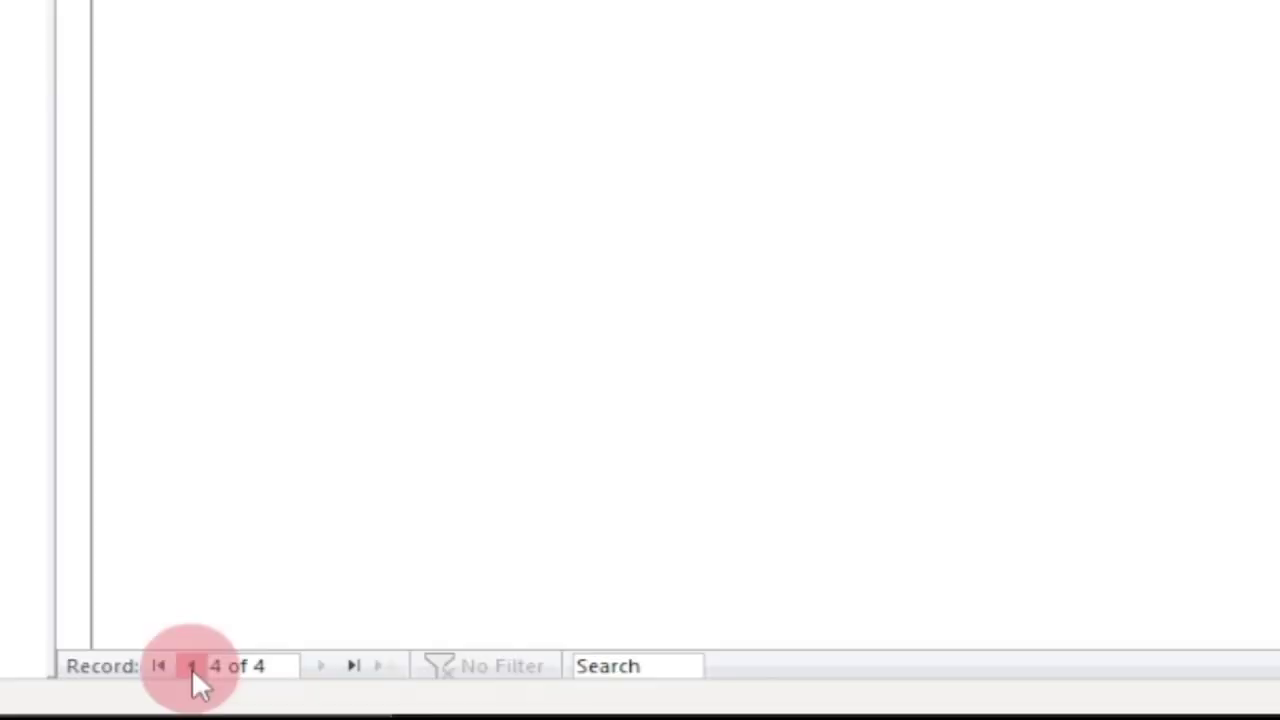
click(217, 699)
click(217, 699)
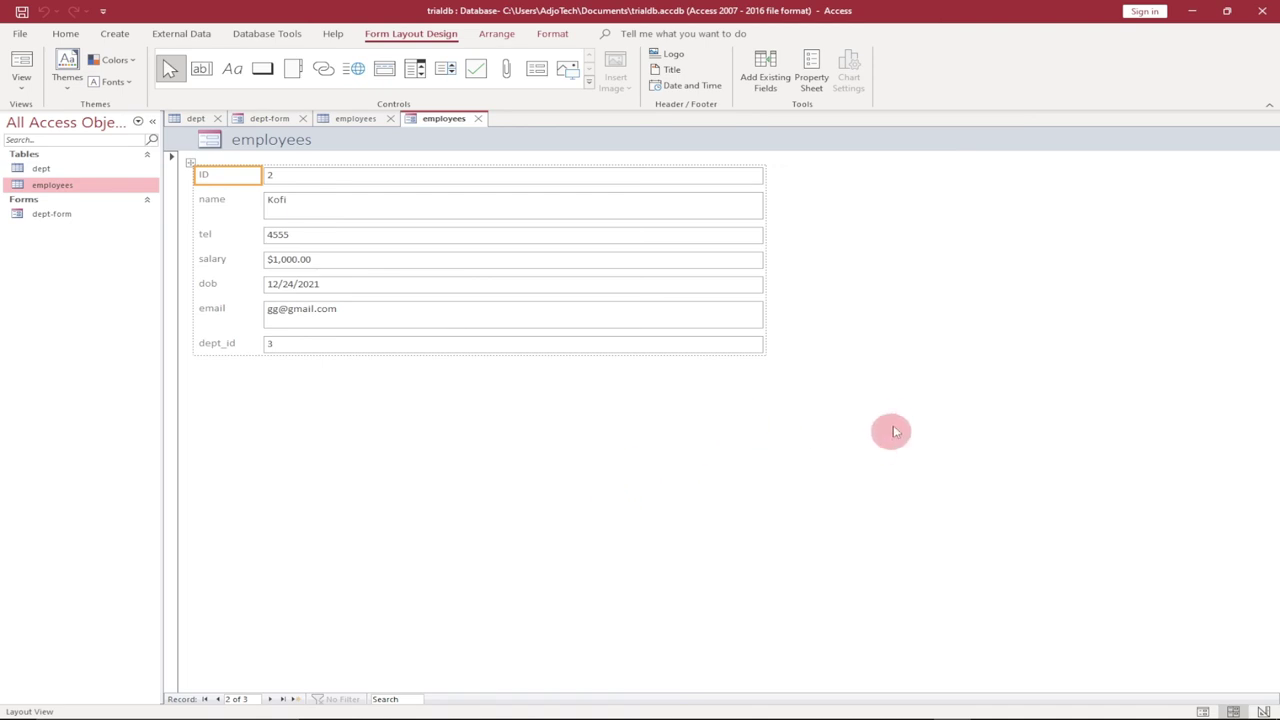
Step: Save the new employees form under the name employees-form
click(20, 35)
click(51, 185)
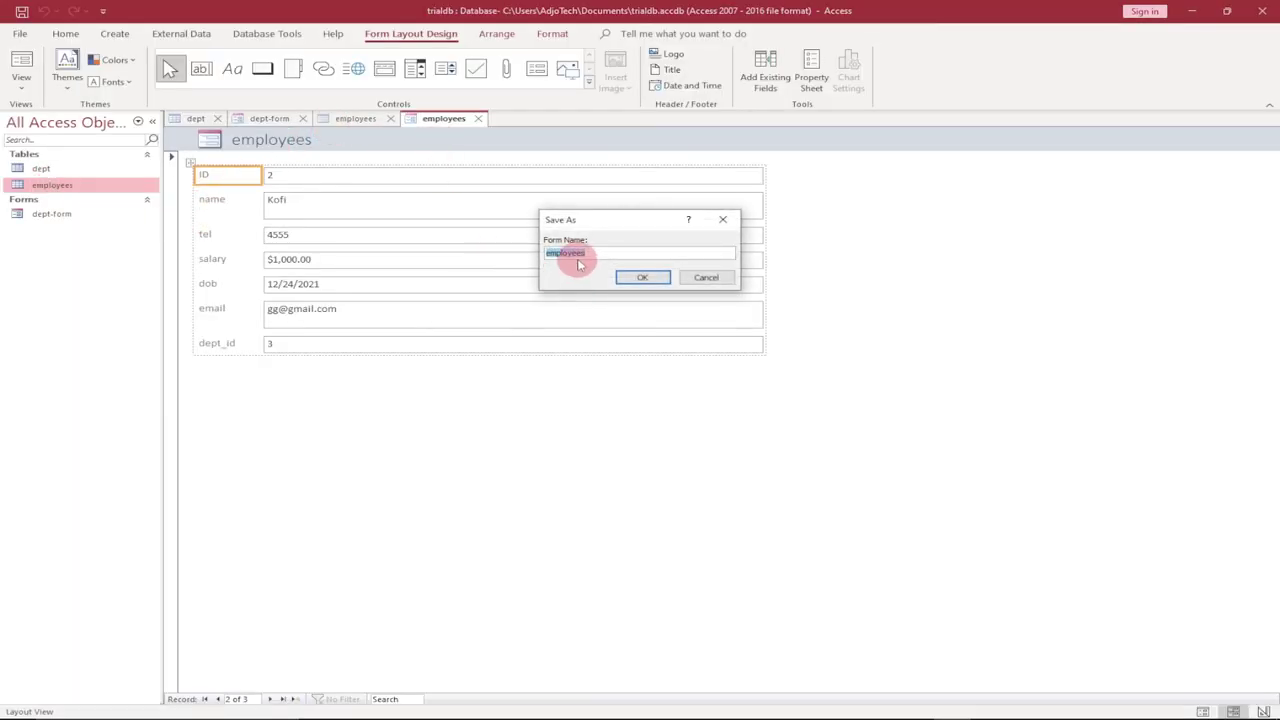
click(663, 278)
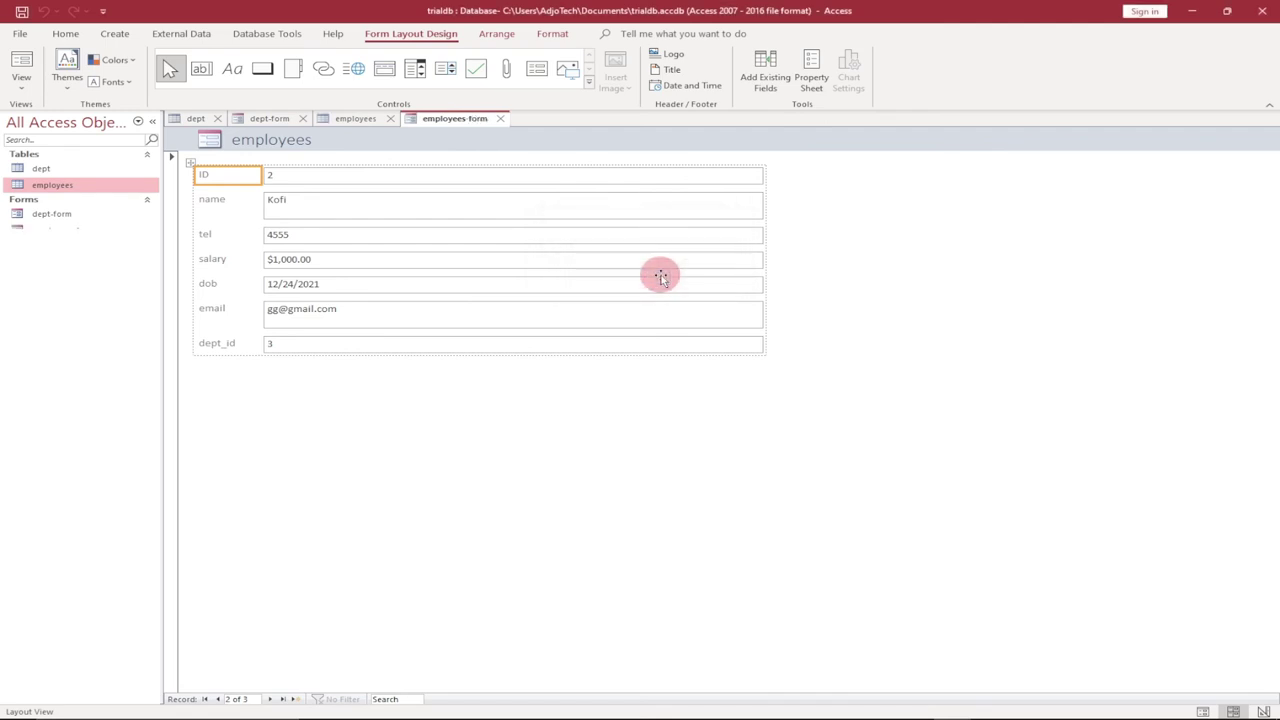
Step: Close all open forms and tables, and briefly reopen the dept table to check its records before closing it
click(503, 121)
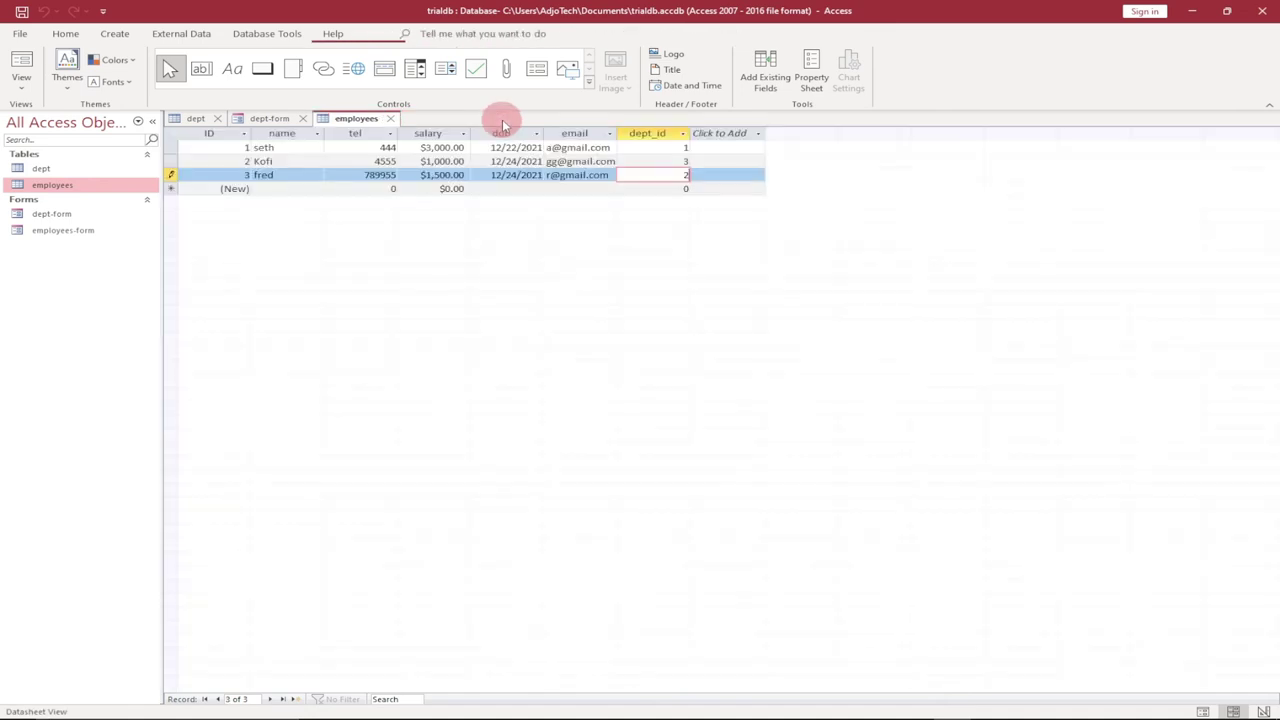
click(393, 120)
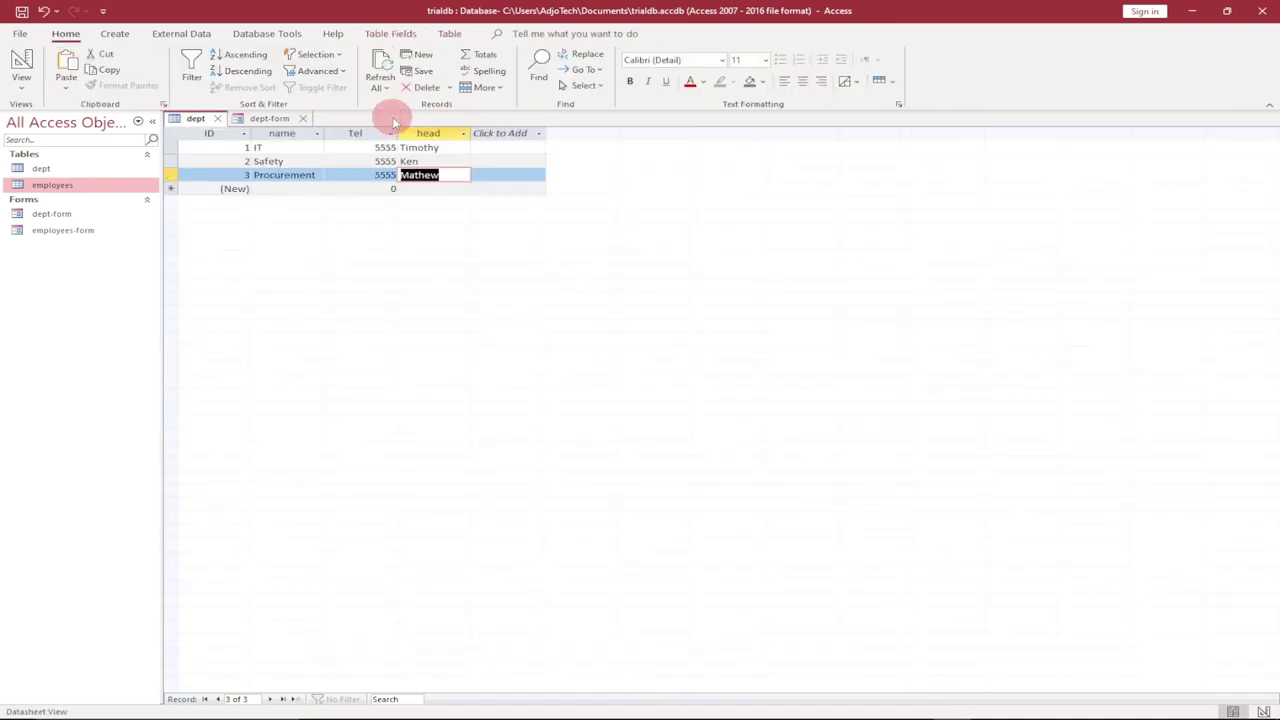
click(221, 121)
click(242, 121)
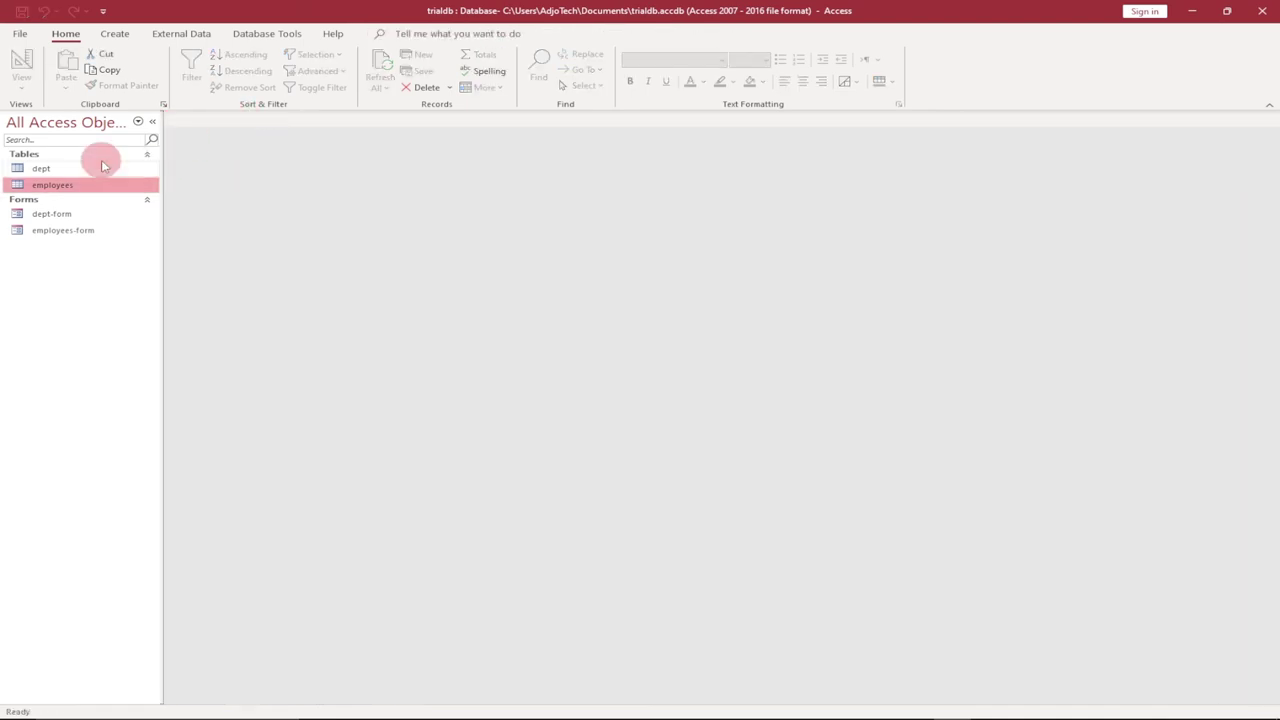
double_click(48, 168)
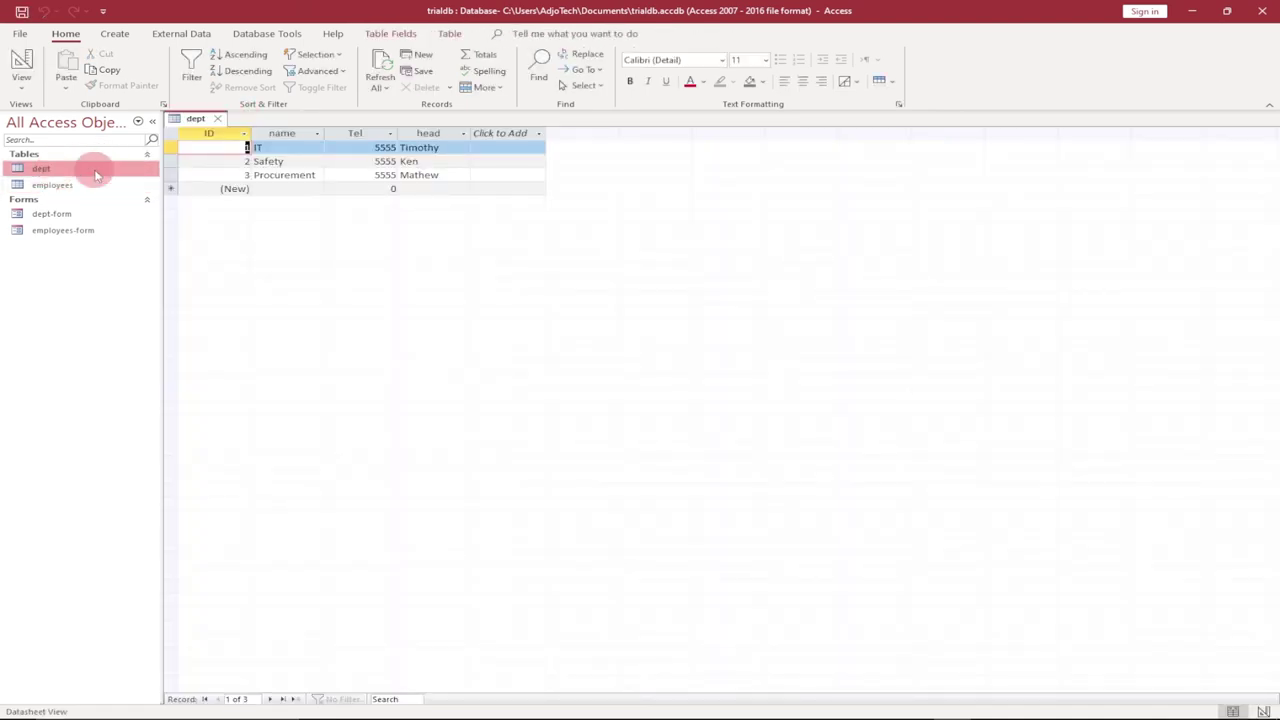
click(221, 121)
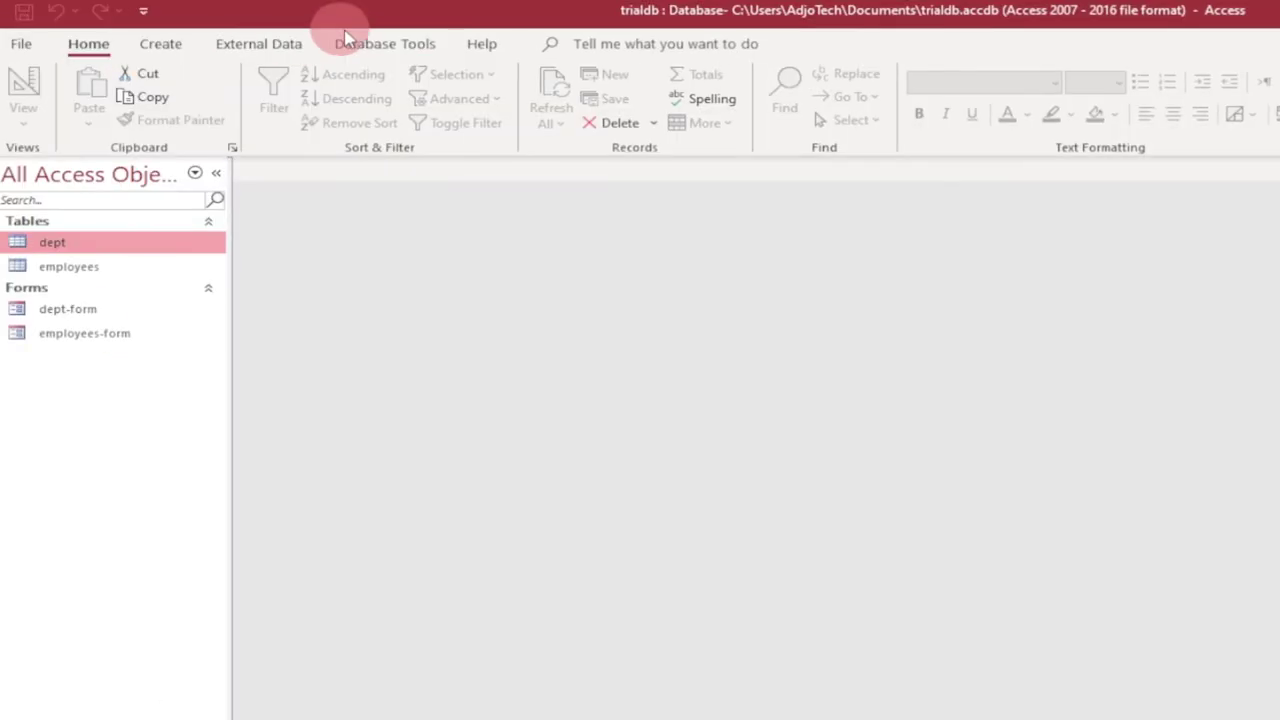
Step: Open the database's Relationships layout and add the dept and employees tables to it
click(368, 44)
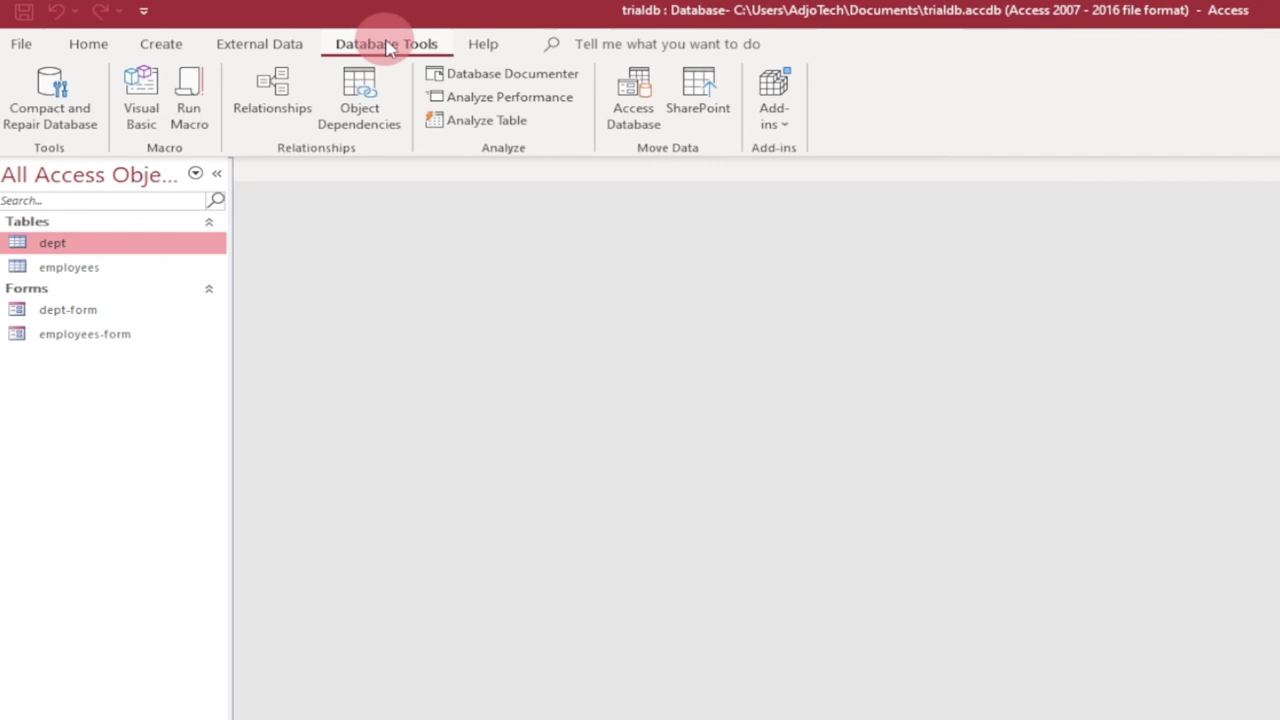
click(275, 118)
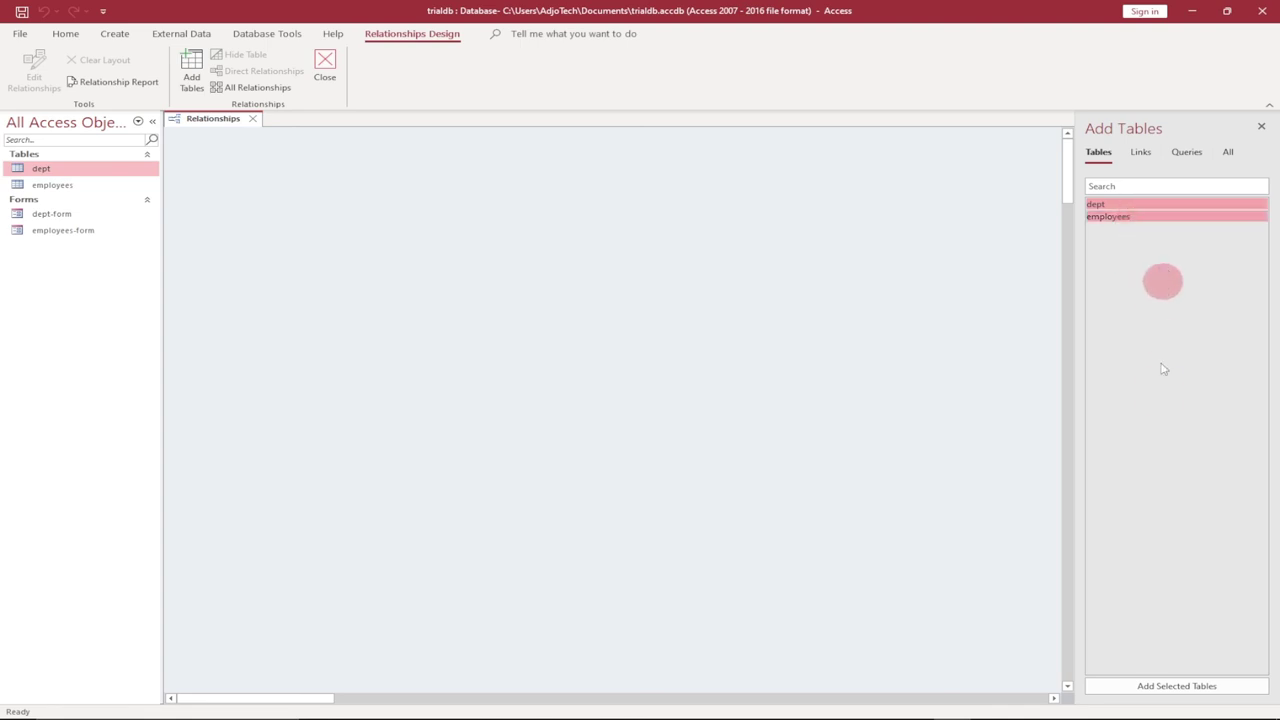
click(1178, 686)
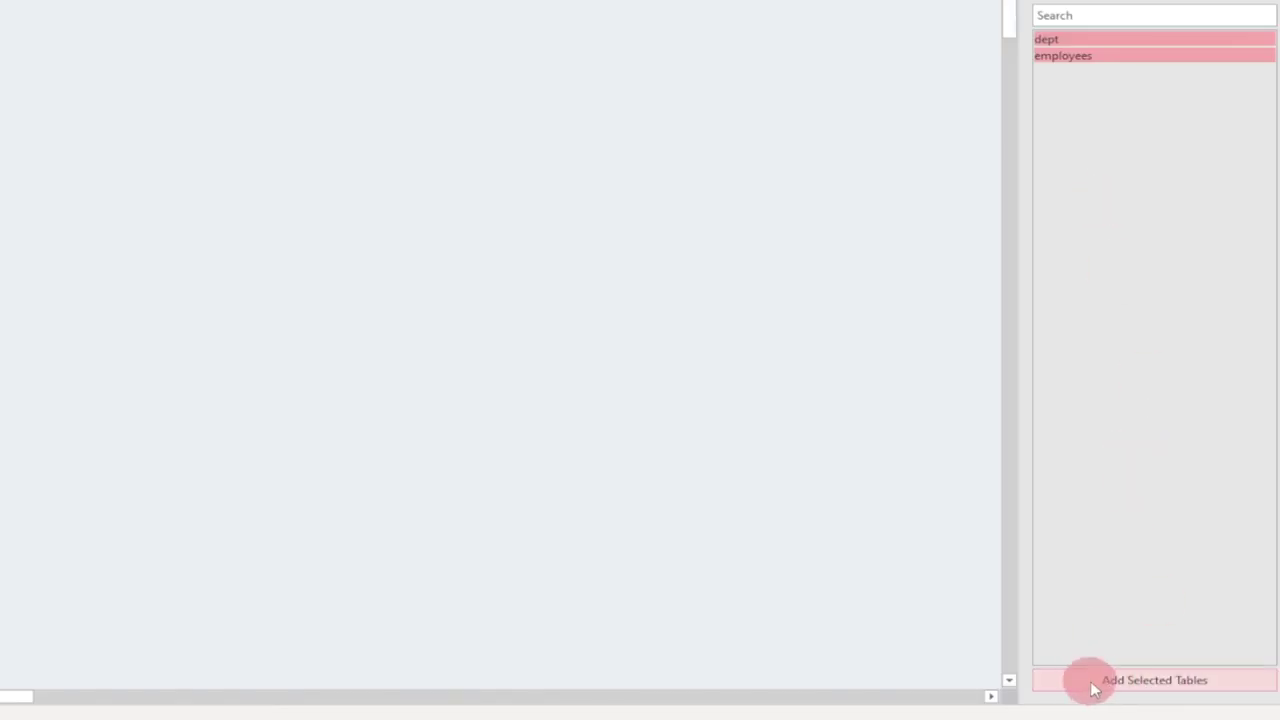
click(1143, 680)
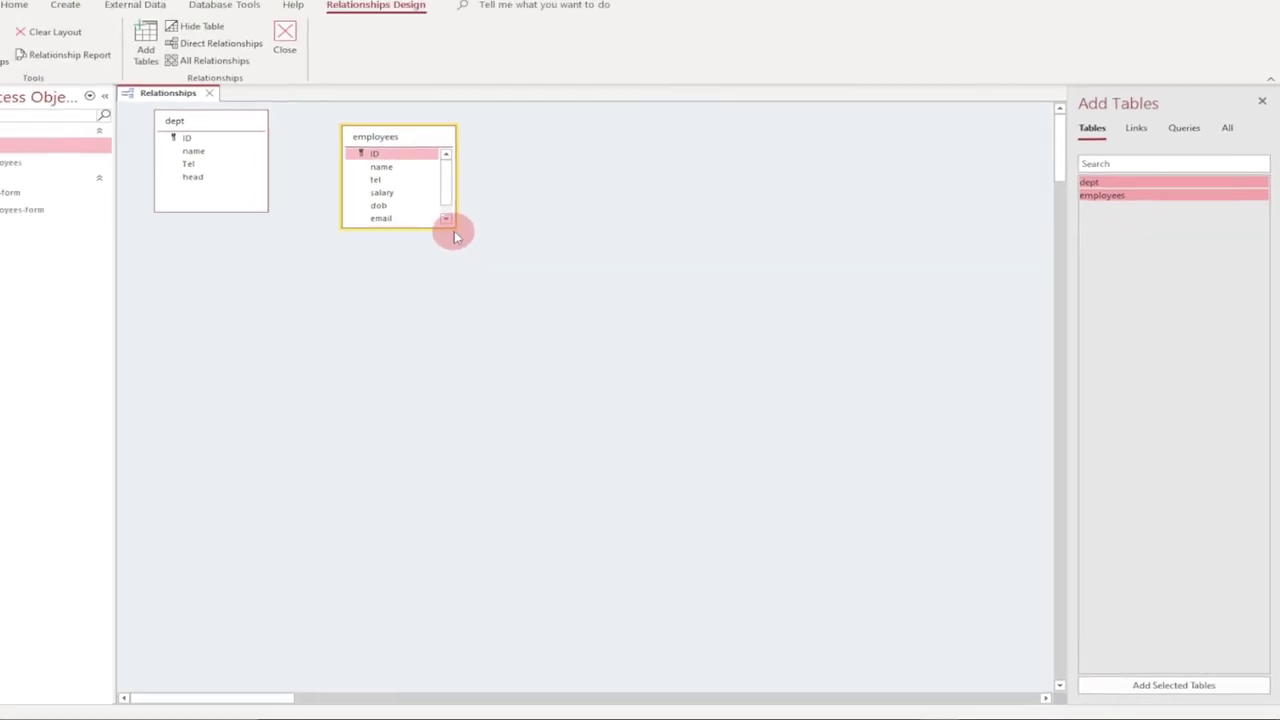
Step: Enlarge the employees and dept table boxes to show all their fields, and move employees farther away from dept
drag(453, 226, 518, 286)
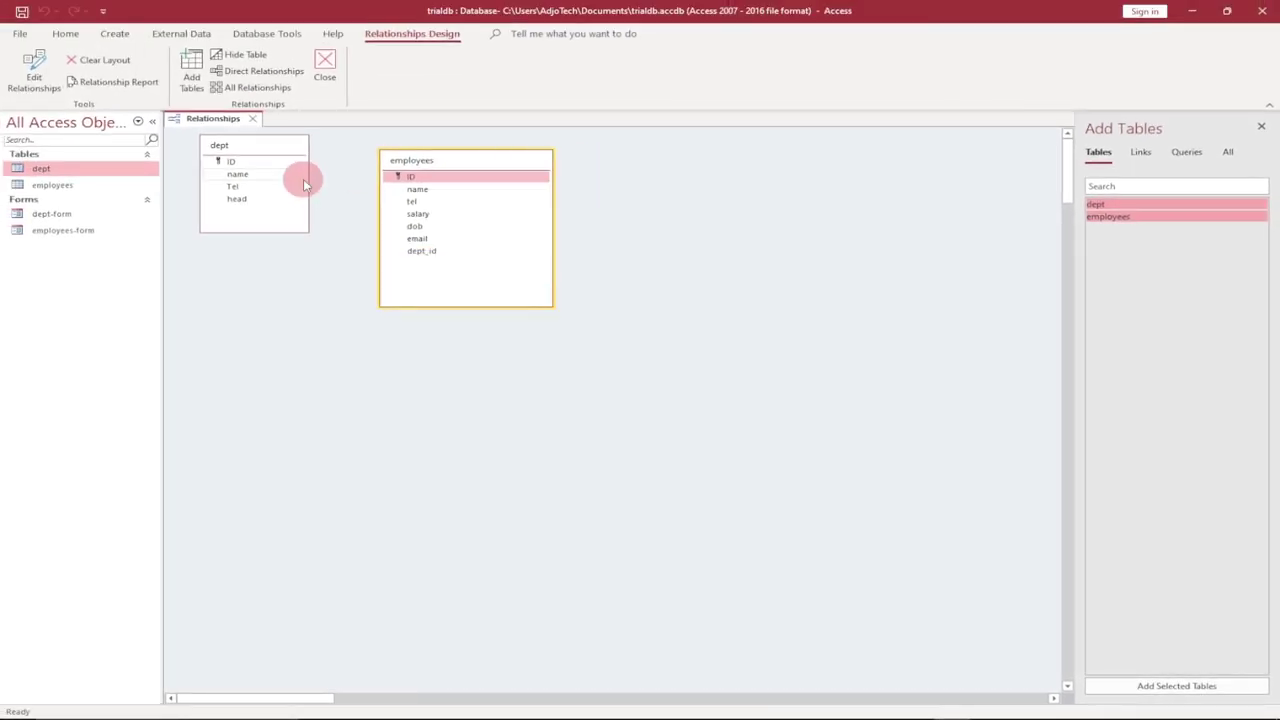
drag(465, 160, 672, 199)
drag(300, 232, 330, 260)
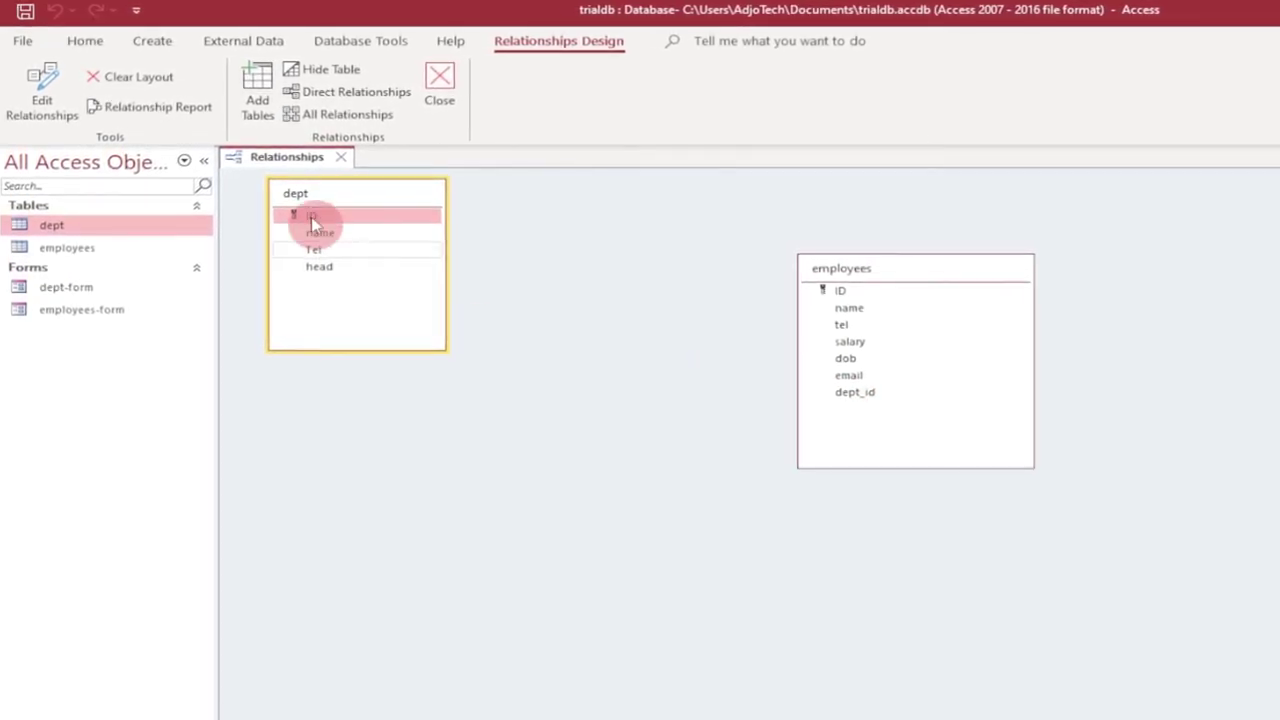
Step: Relate dept ID to employees dept_id with referential integrity, cascading updates and cascading deletes, and reposition both table boxes
drag(314, 215, 925, 424)
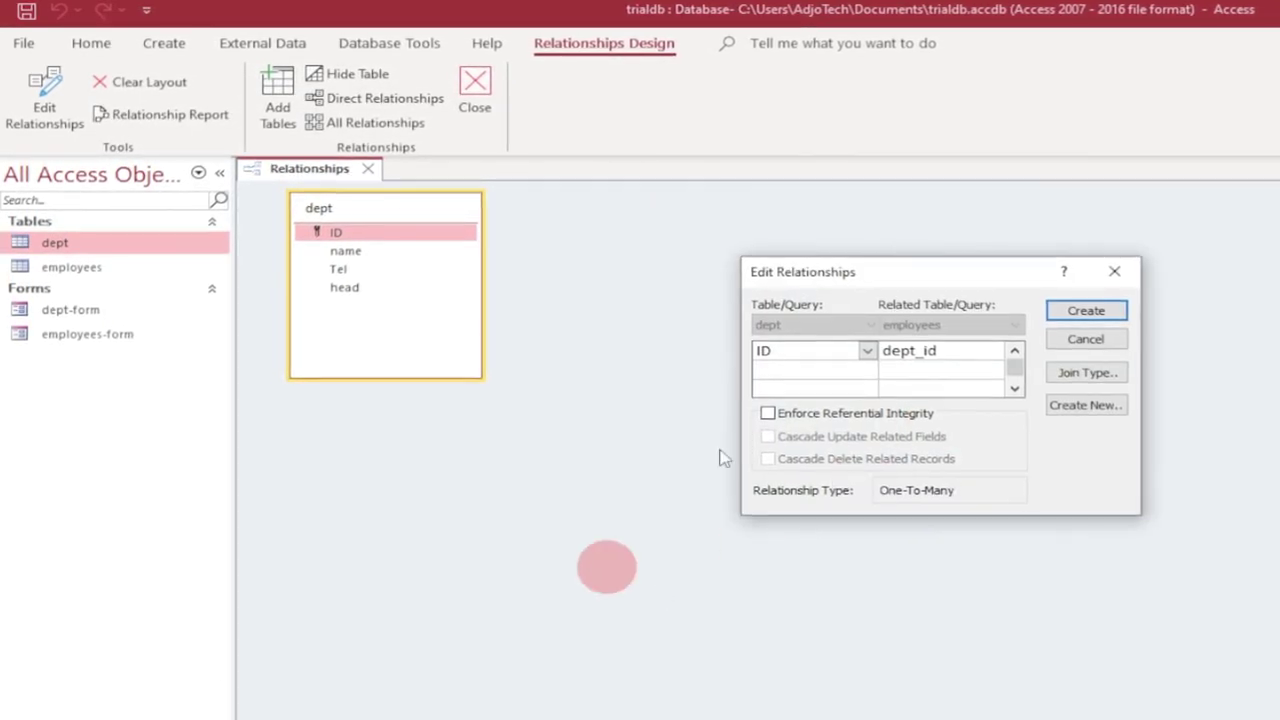
drag(875, 272, 694, 394)
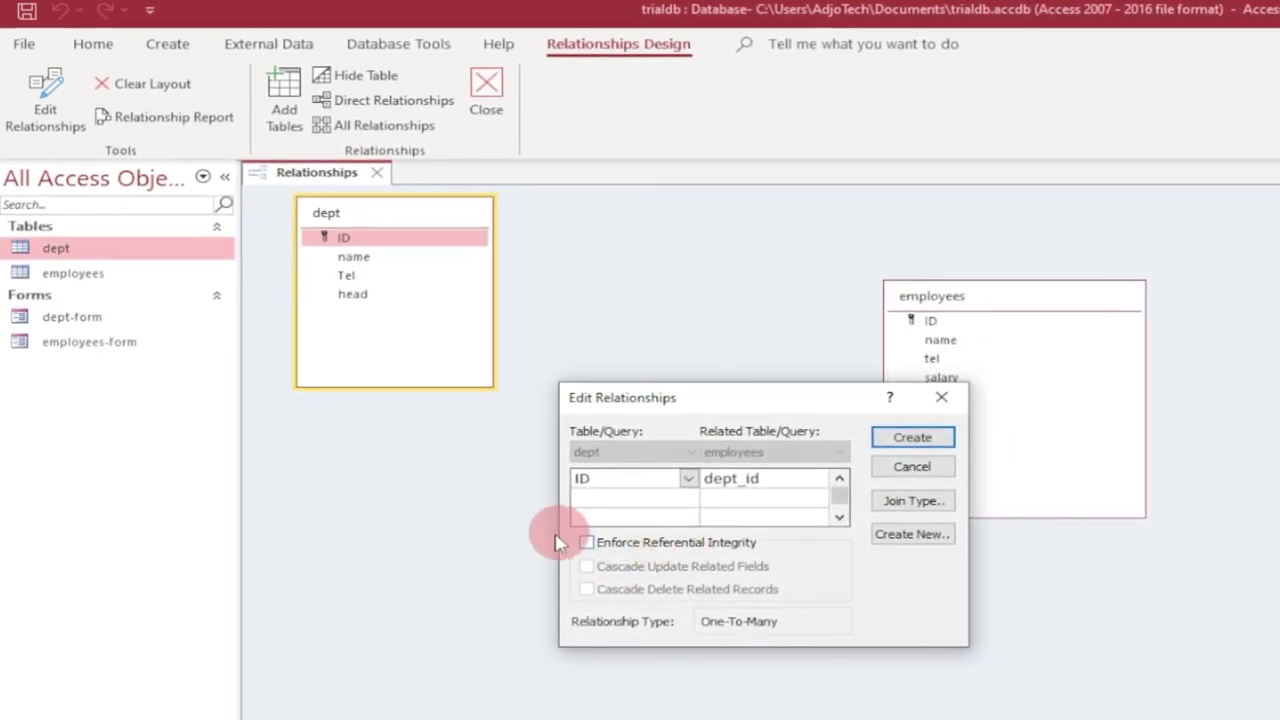
click(587, 543)
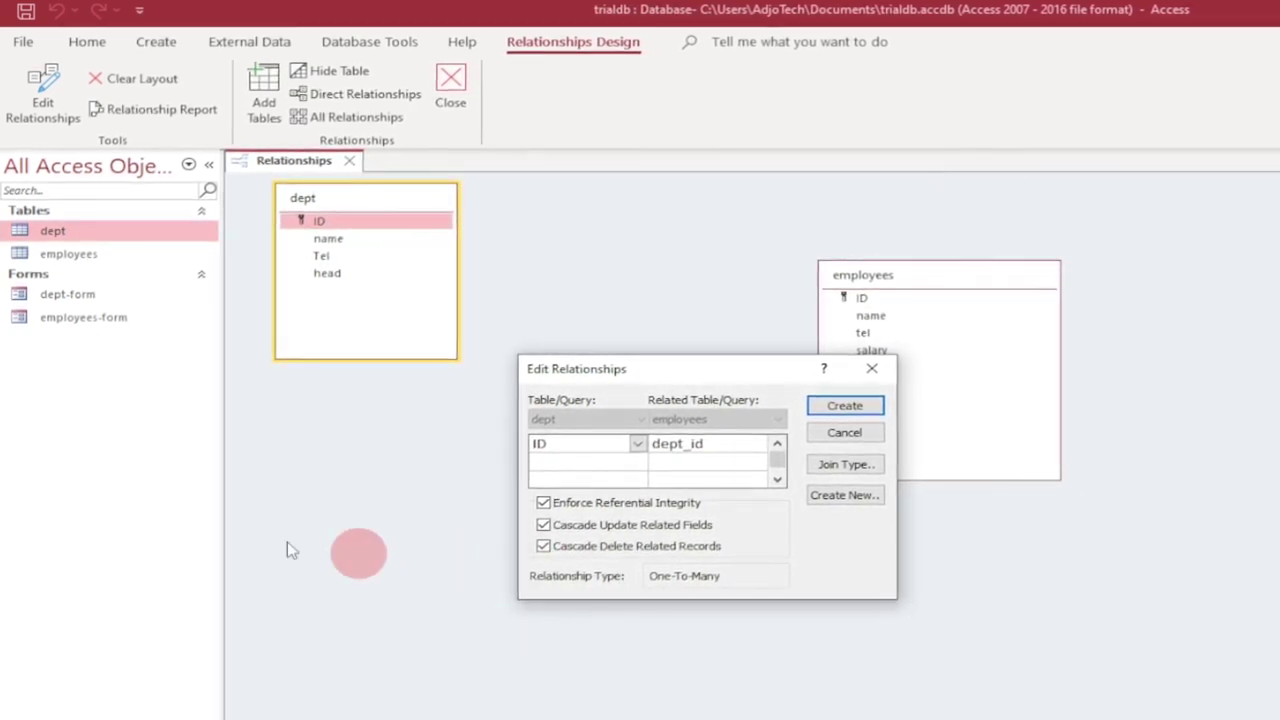
click(838, 406)
drag(945, 280, 1104, 420)
drag(387, 195, 409, 286)
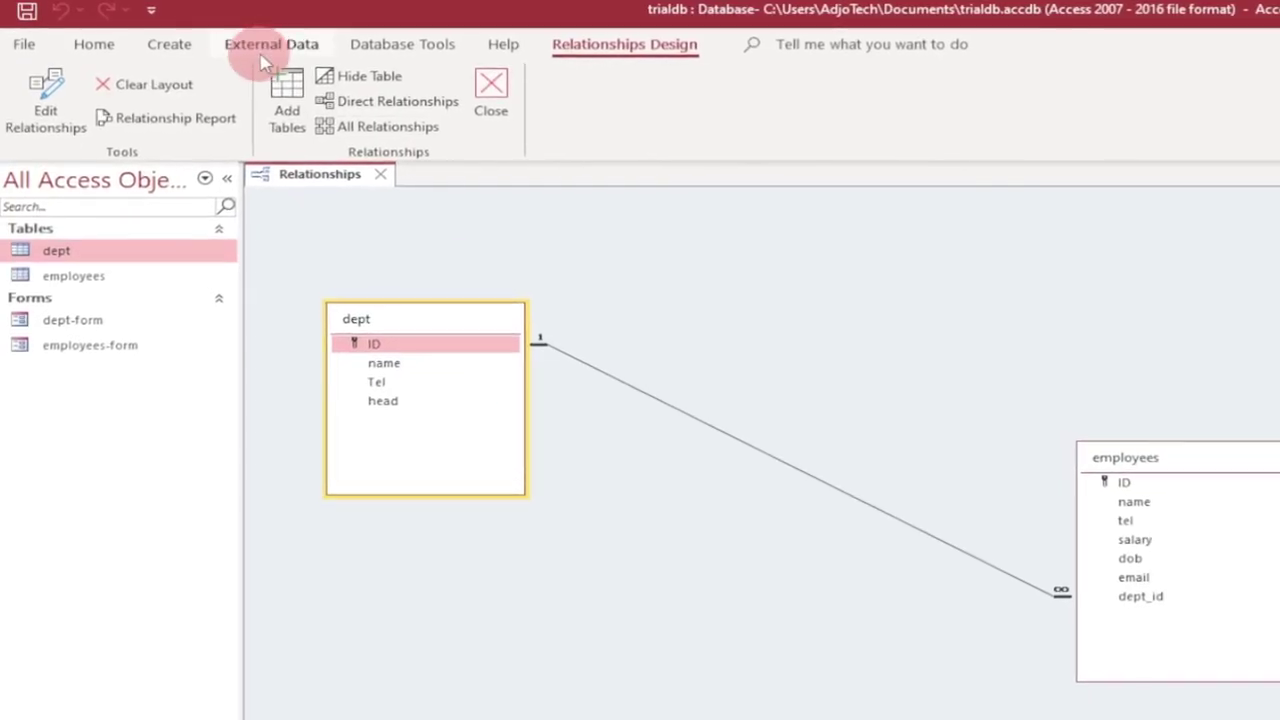
Step: Examine the external data sources available for import: files, databases, online services and other sources
click(177, 38)
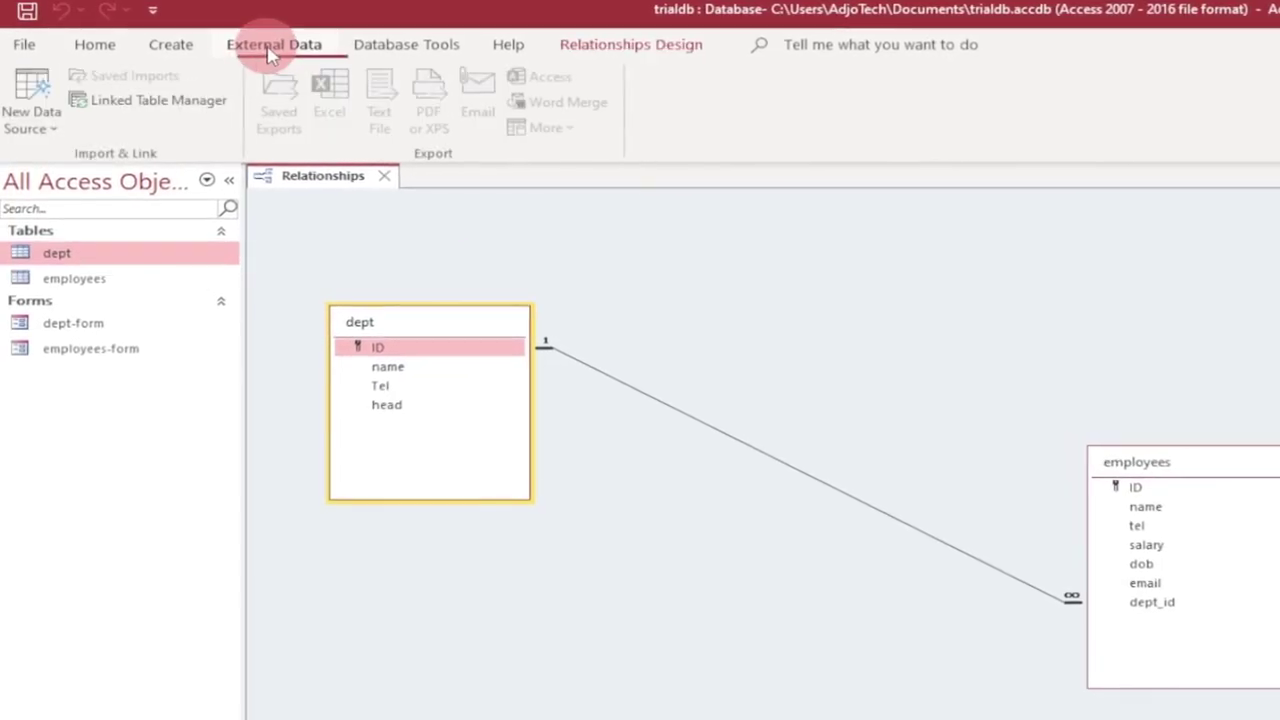
click(38, 130)
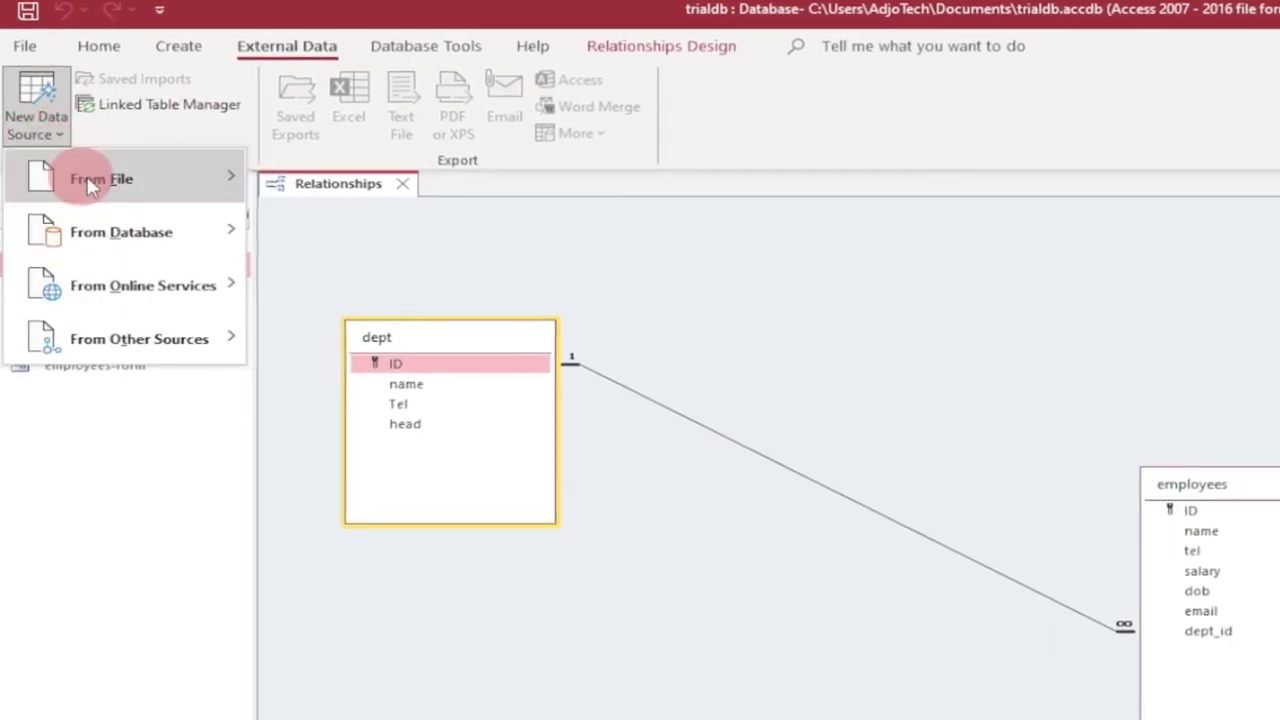
mouse_move(96, 180)
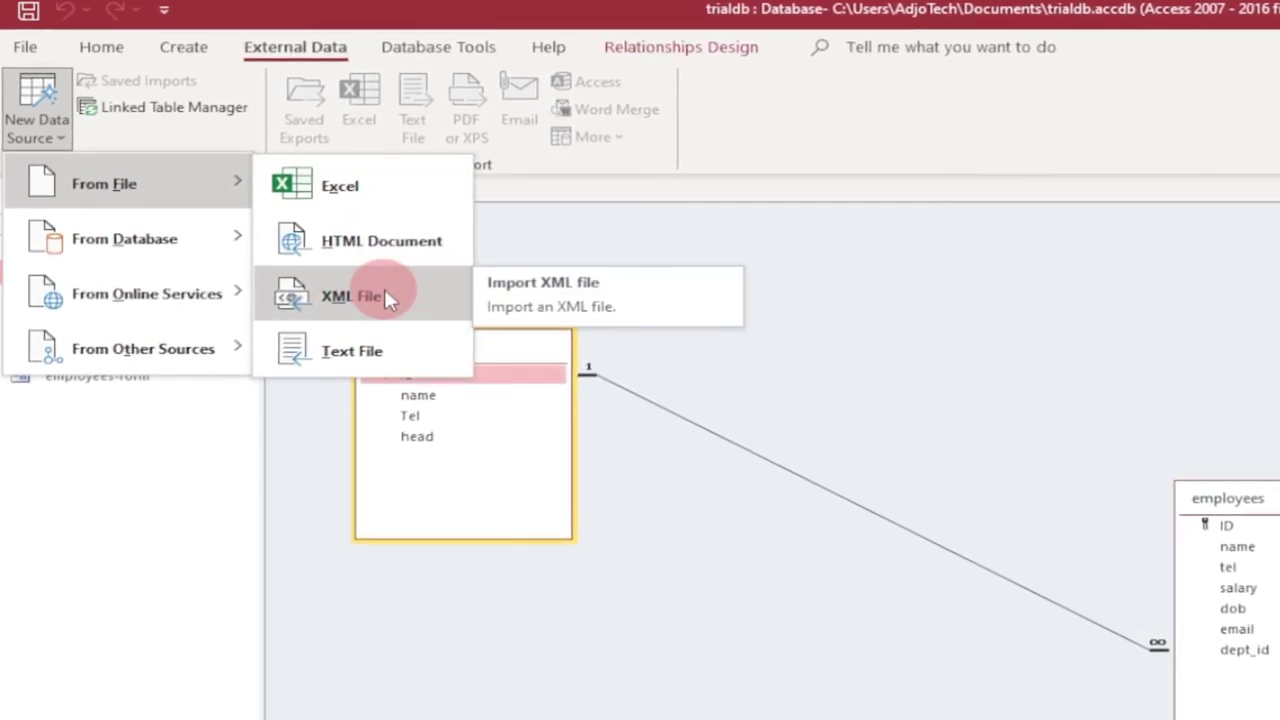
mouse_move(213, 242)
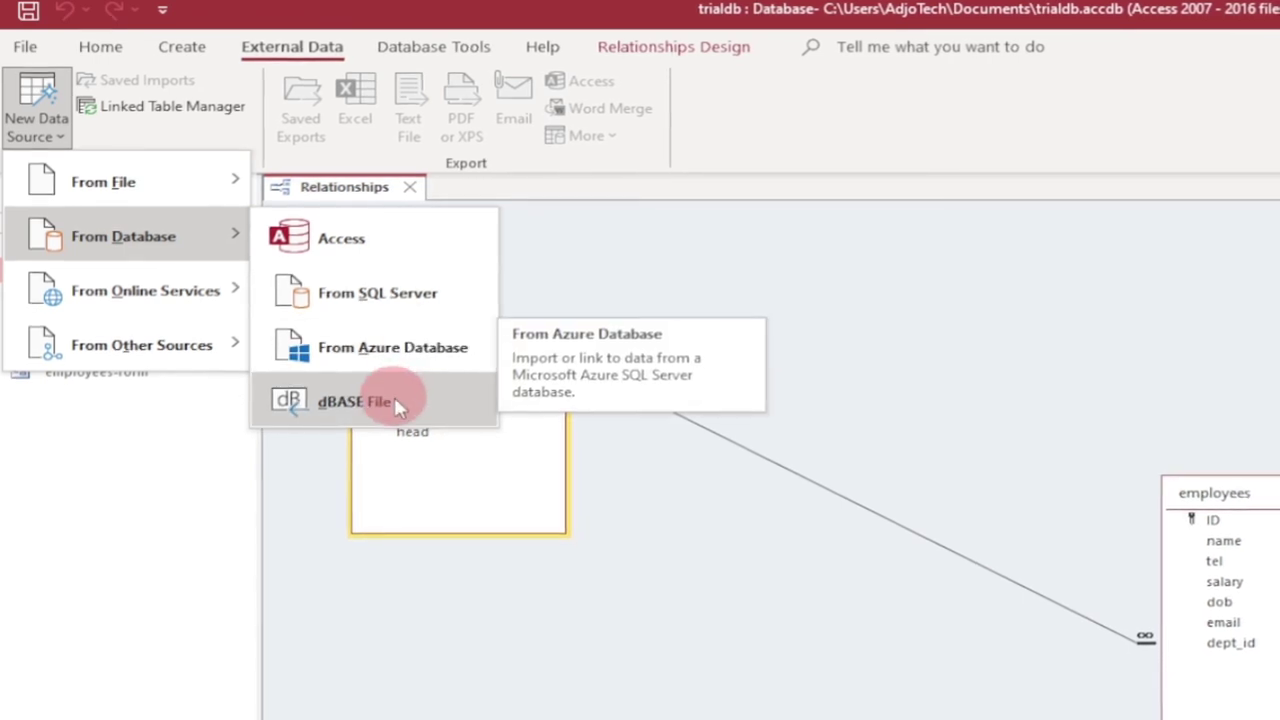
mouse_move(207, 300)
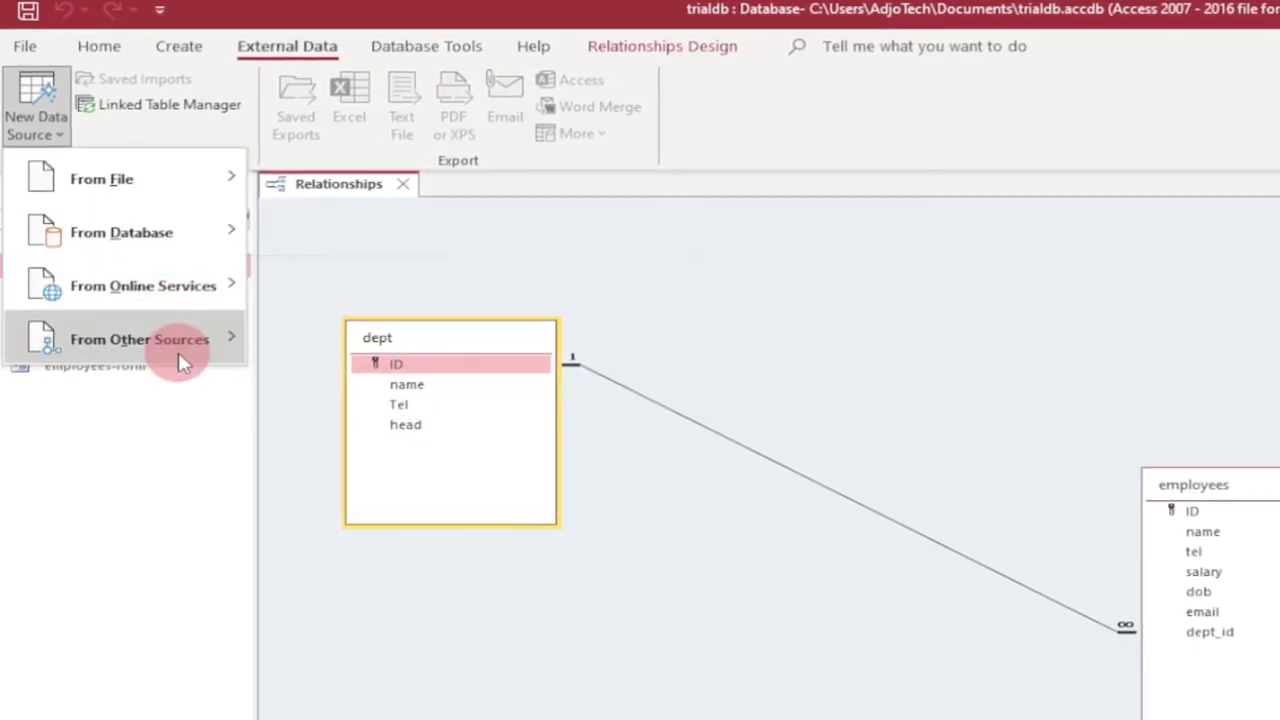
mouse_move(182, 358)
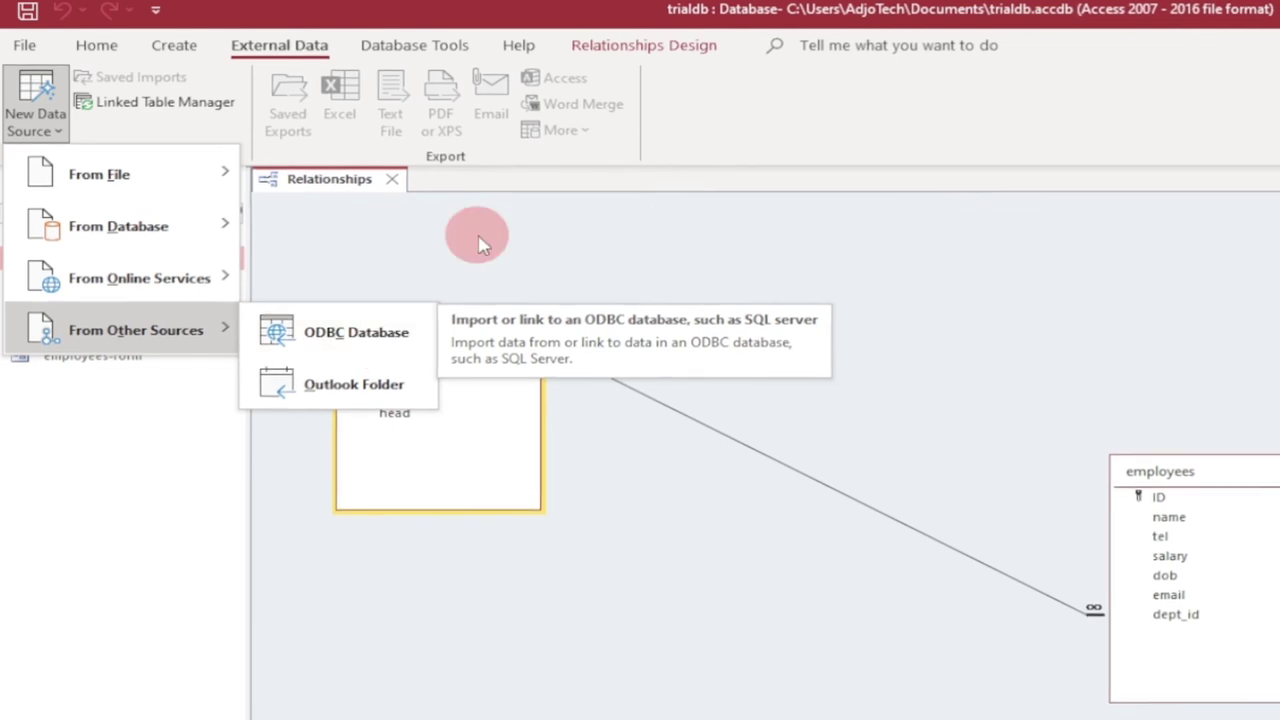
click(620, 235)
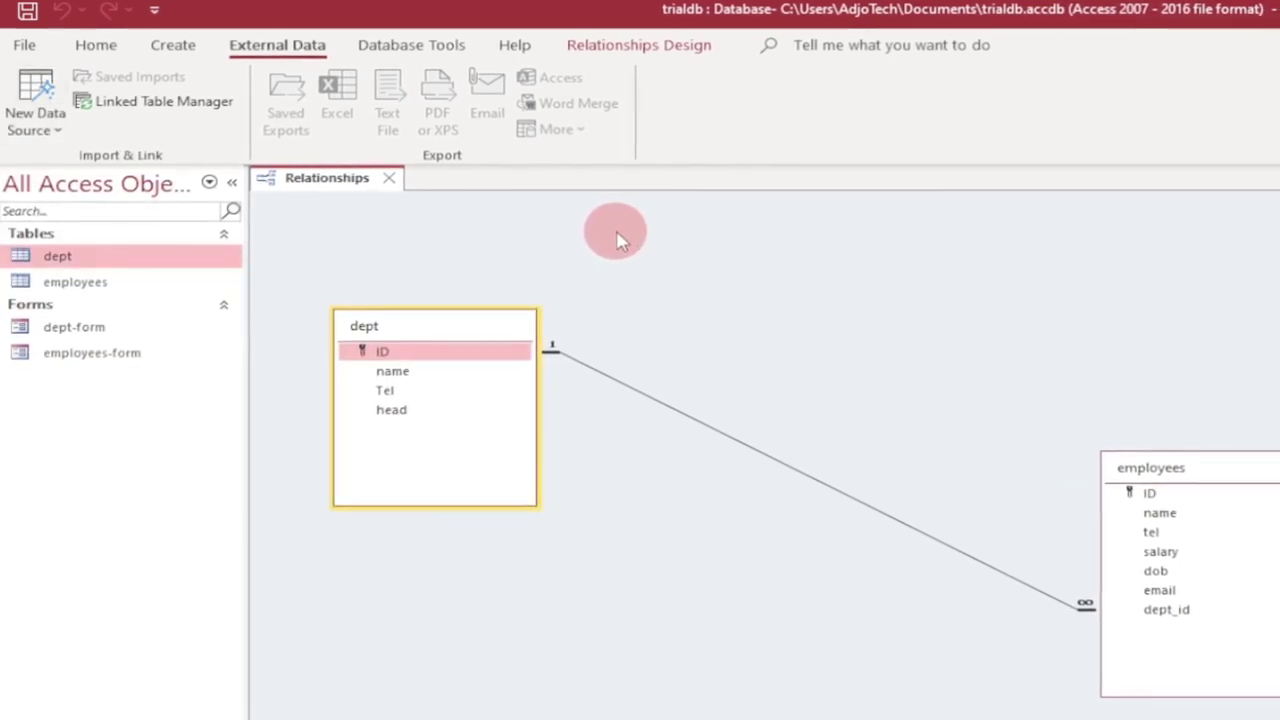